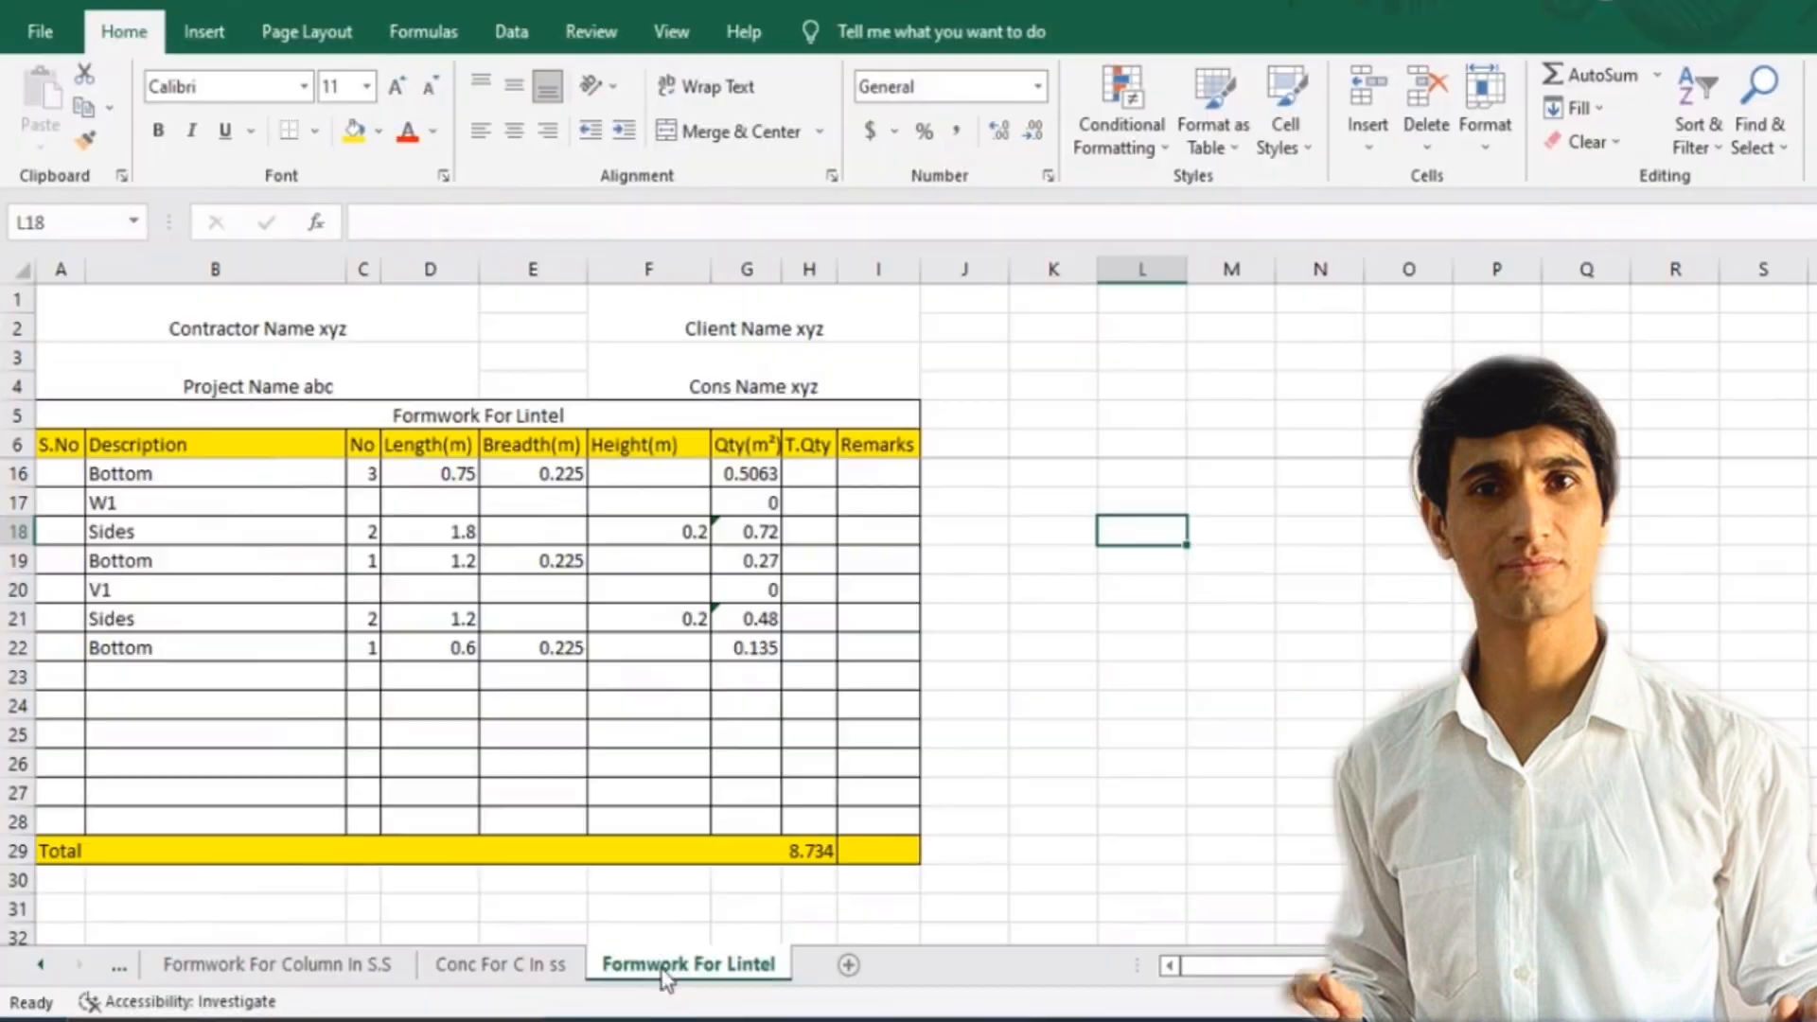
Create a copy of the "Conc For C In ss" sheet at the end of the workbook.
left_click(482, 975)
right_click(481, 974)
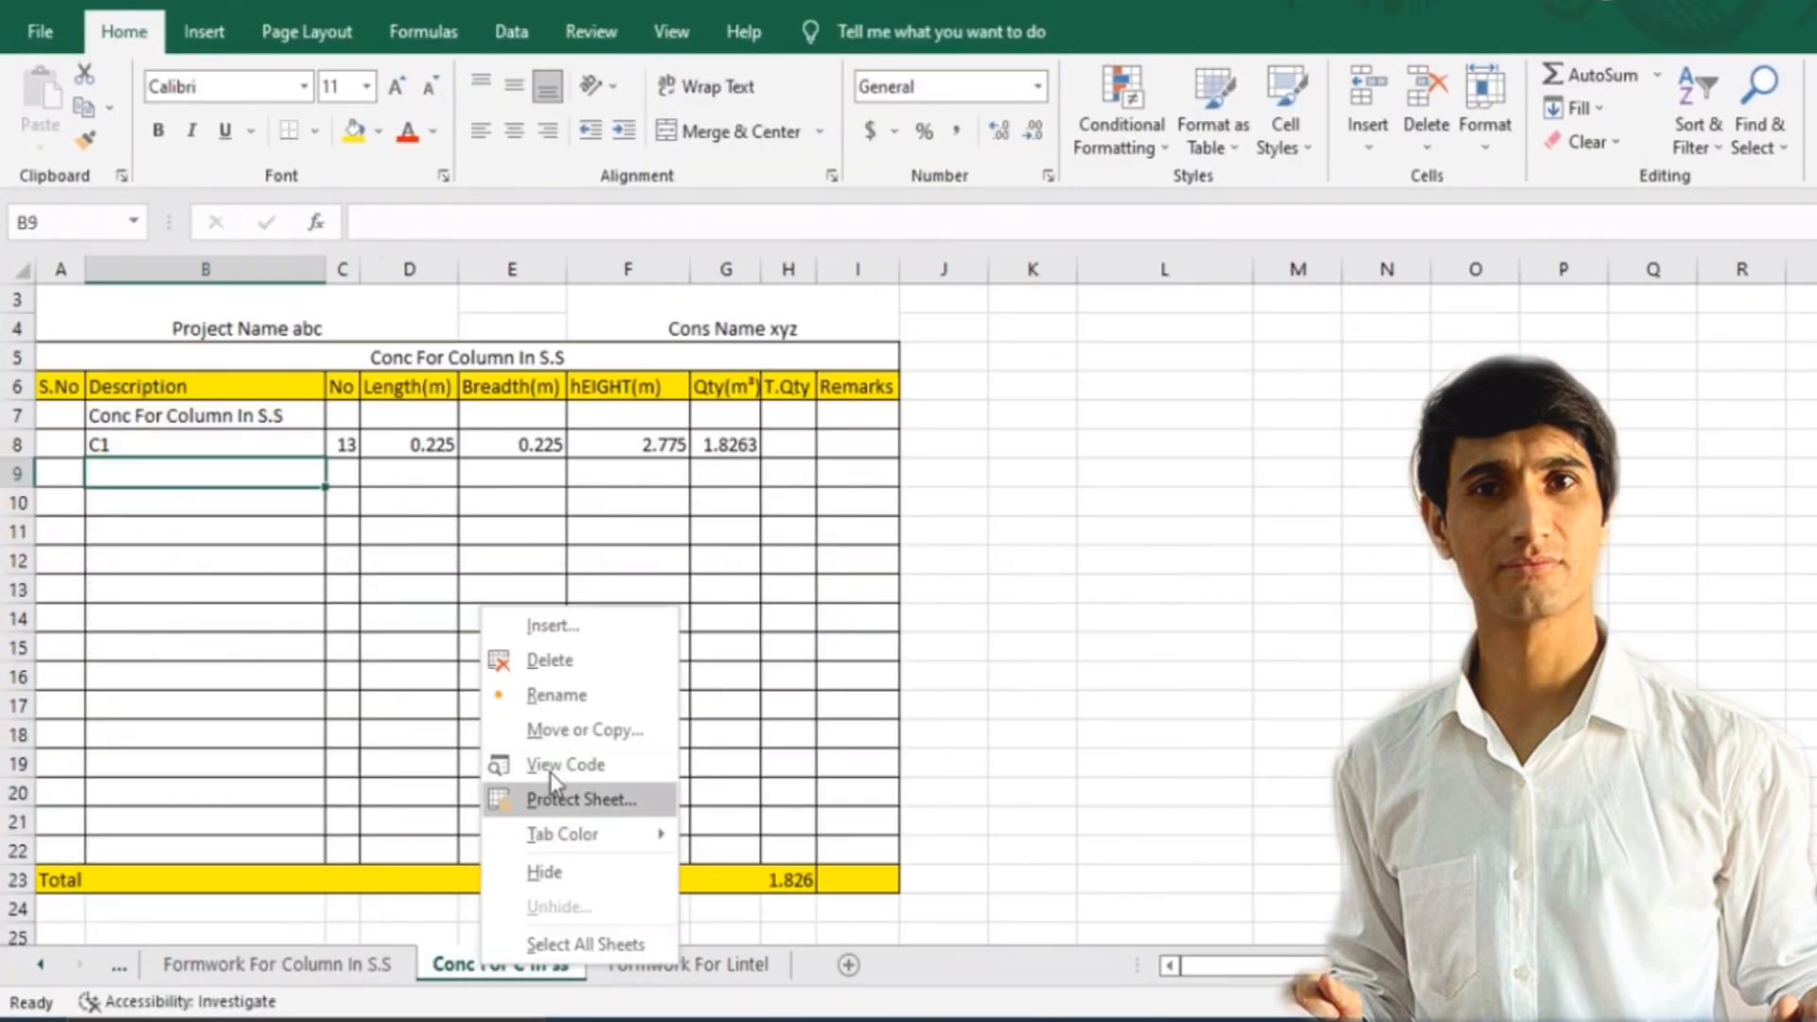
left_click(566, 732)
left_click(452, 855)
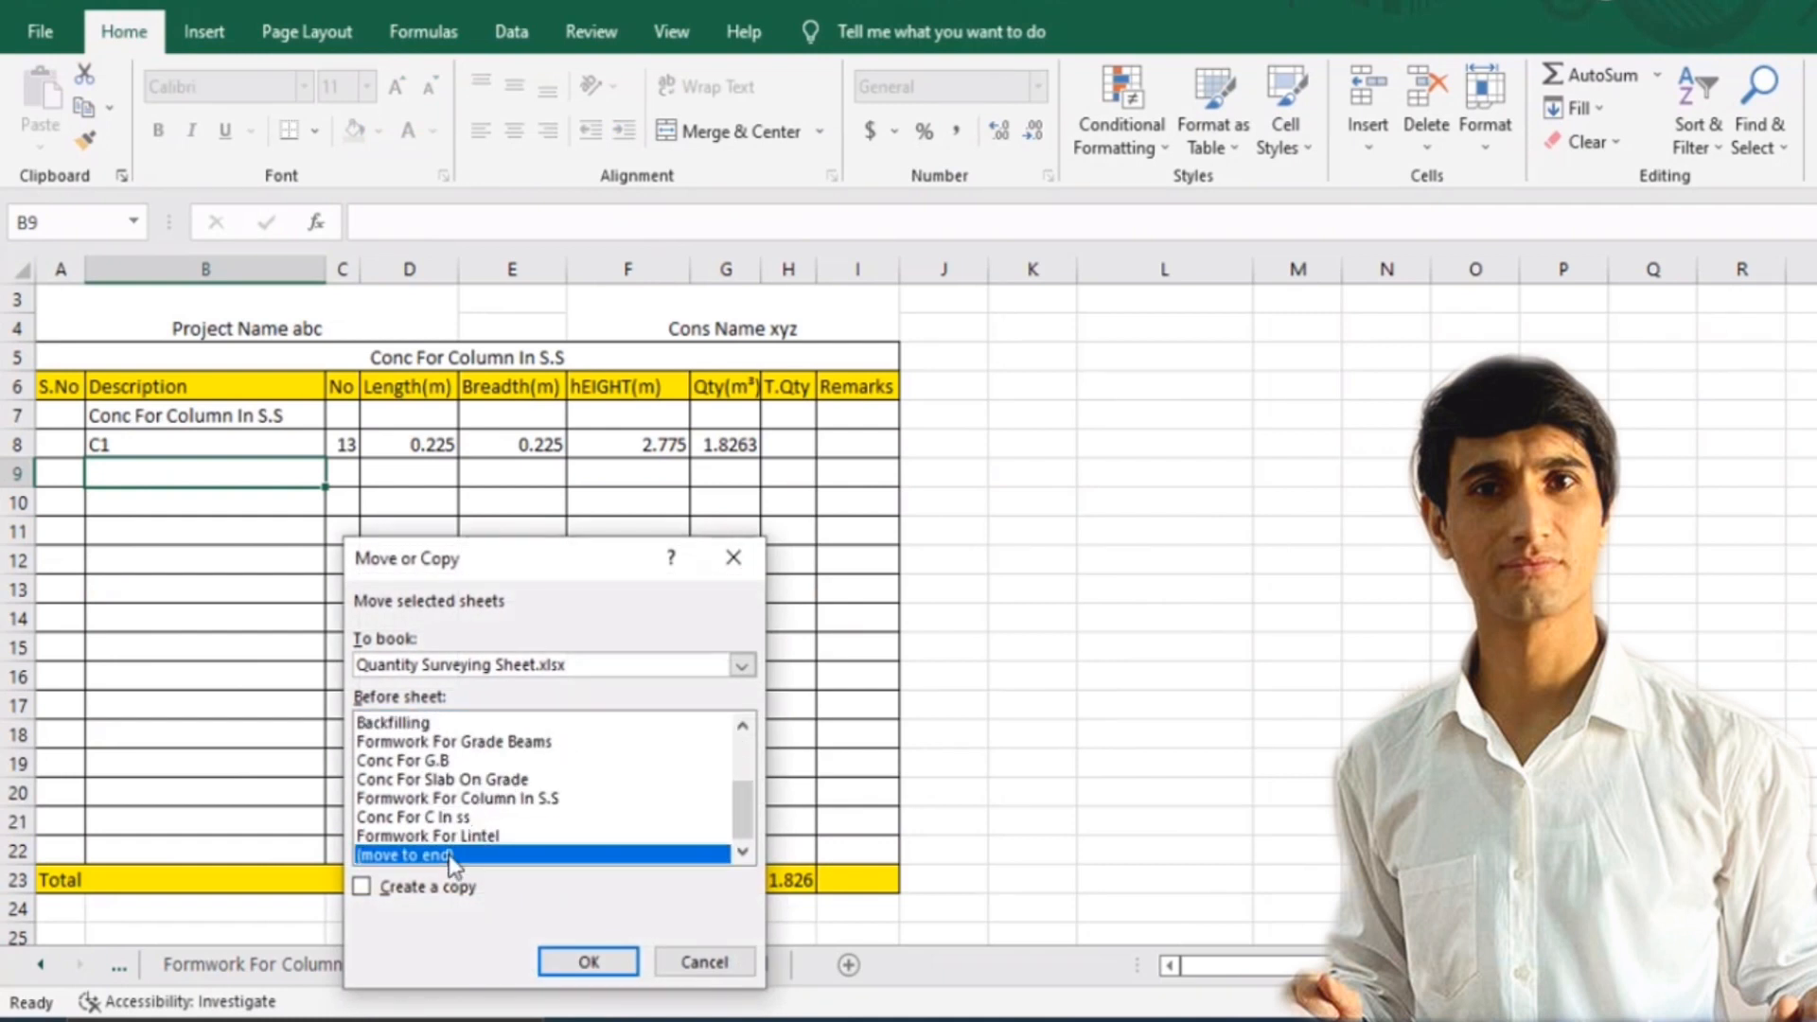
left_click(405, 894)
left_click(587, 961)
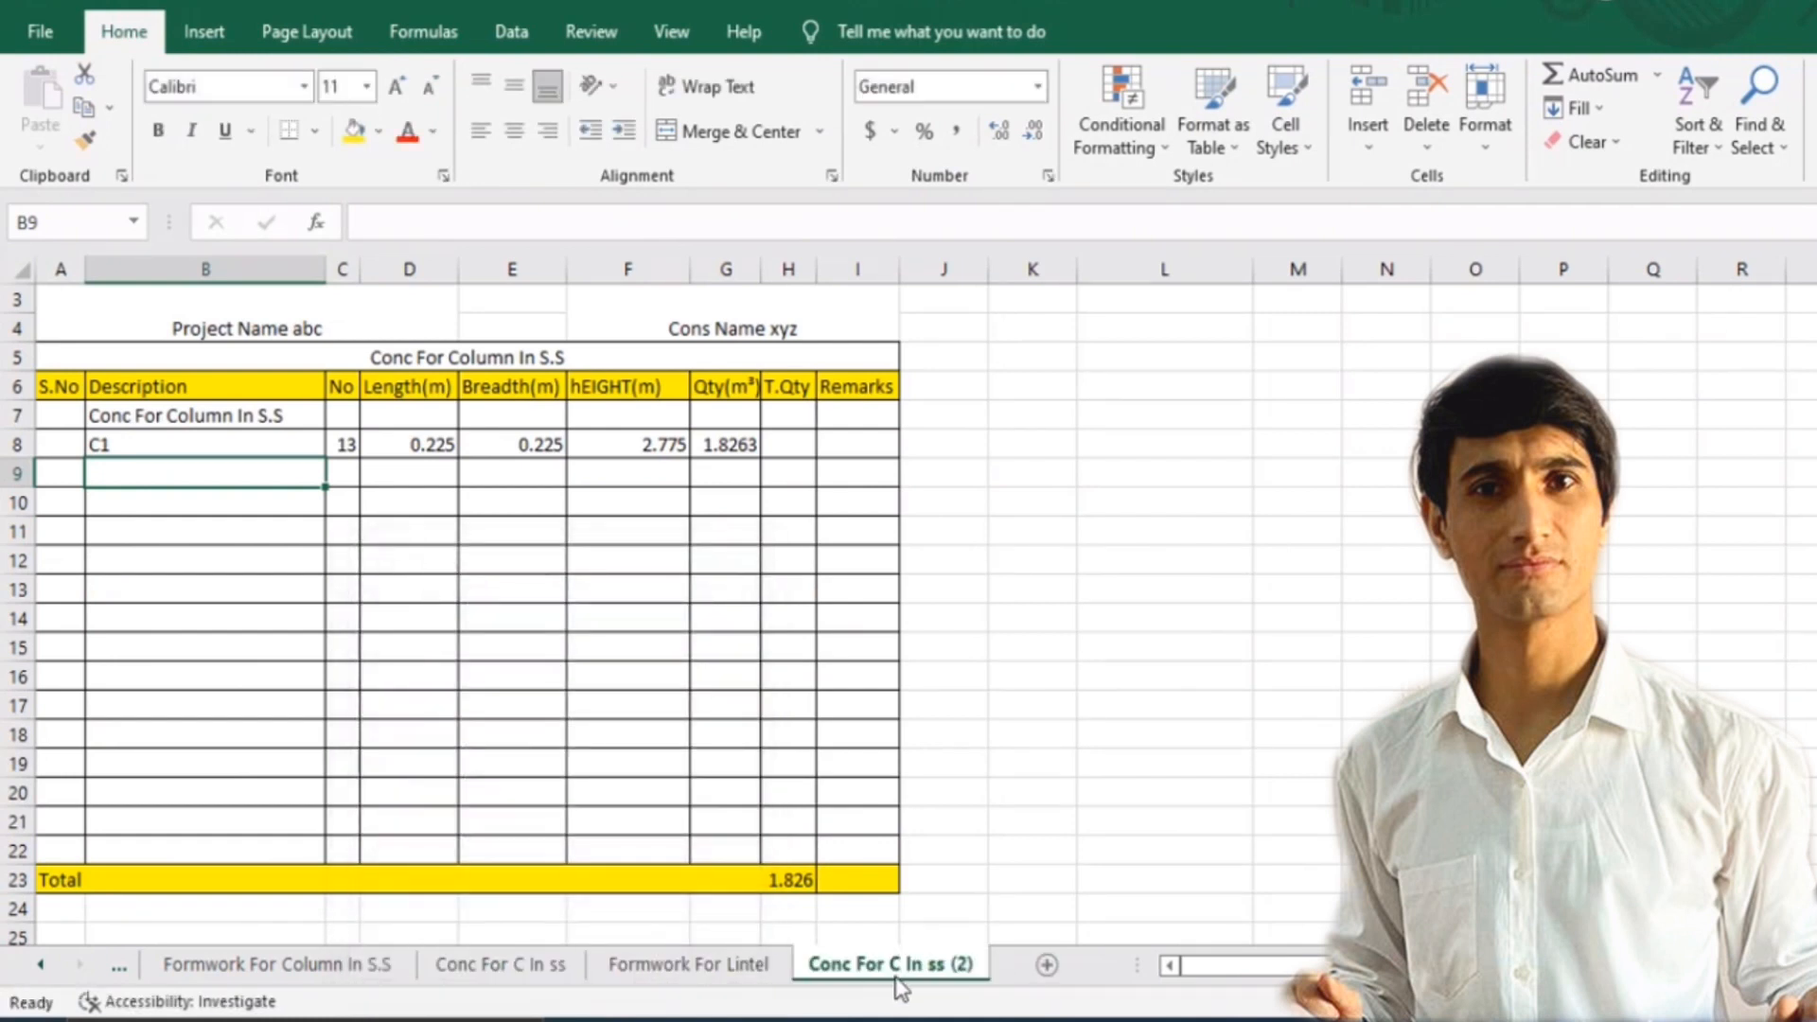
Rename the copied sheet "Conc For Lintl".
right_click(899, 965)
left_click(956, 710)
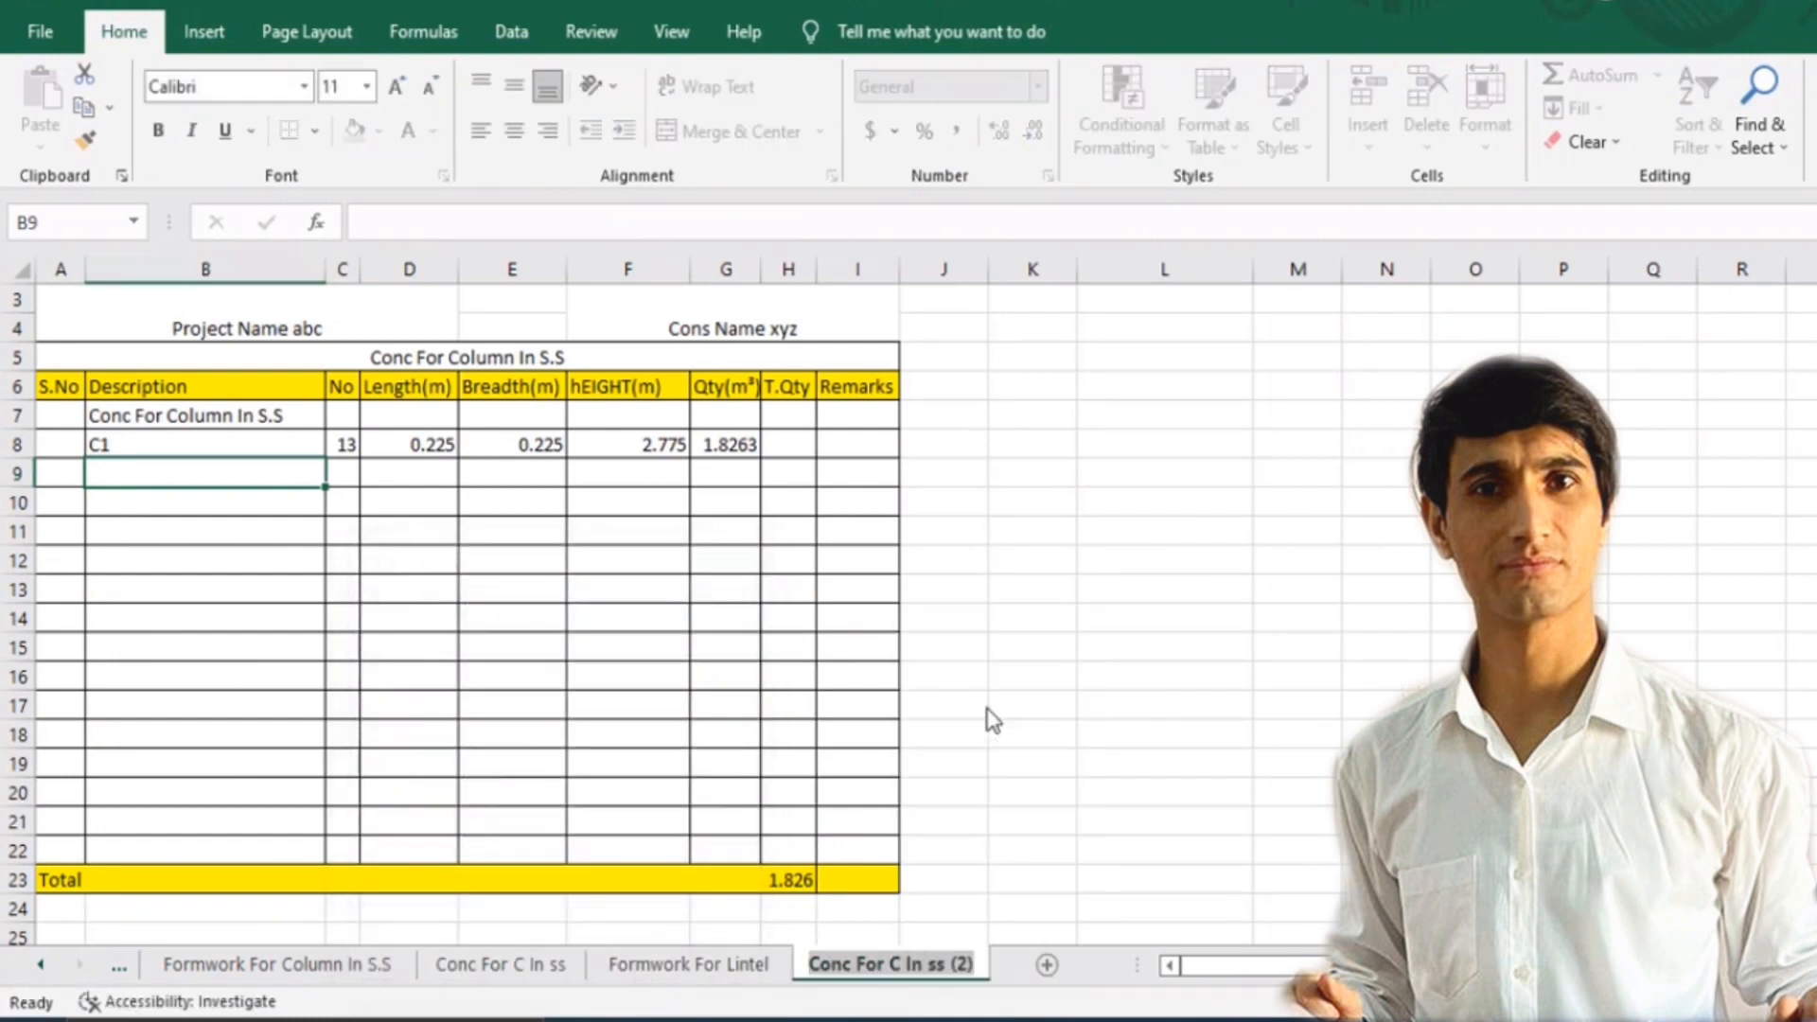
type("Conc F")
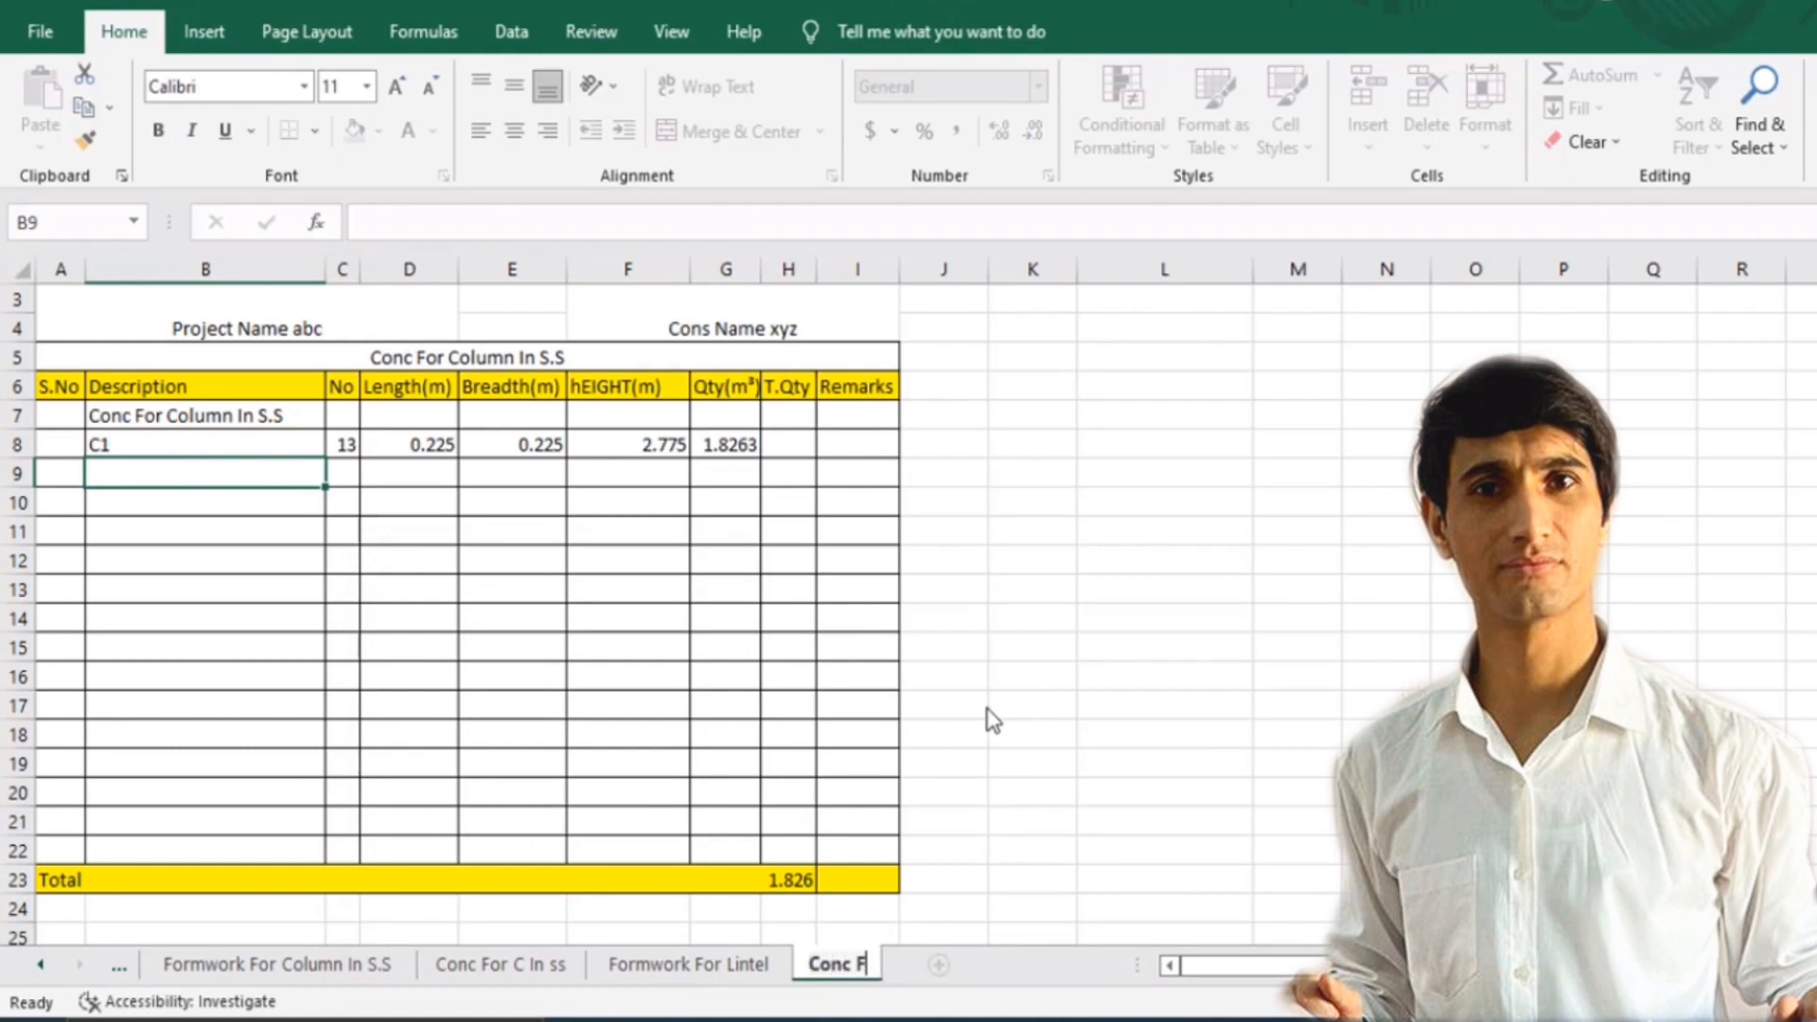
type("or Lintl")
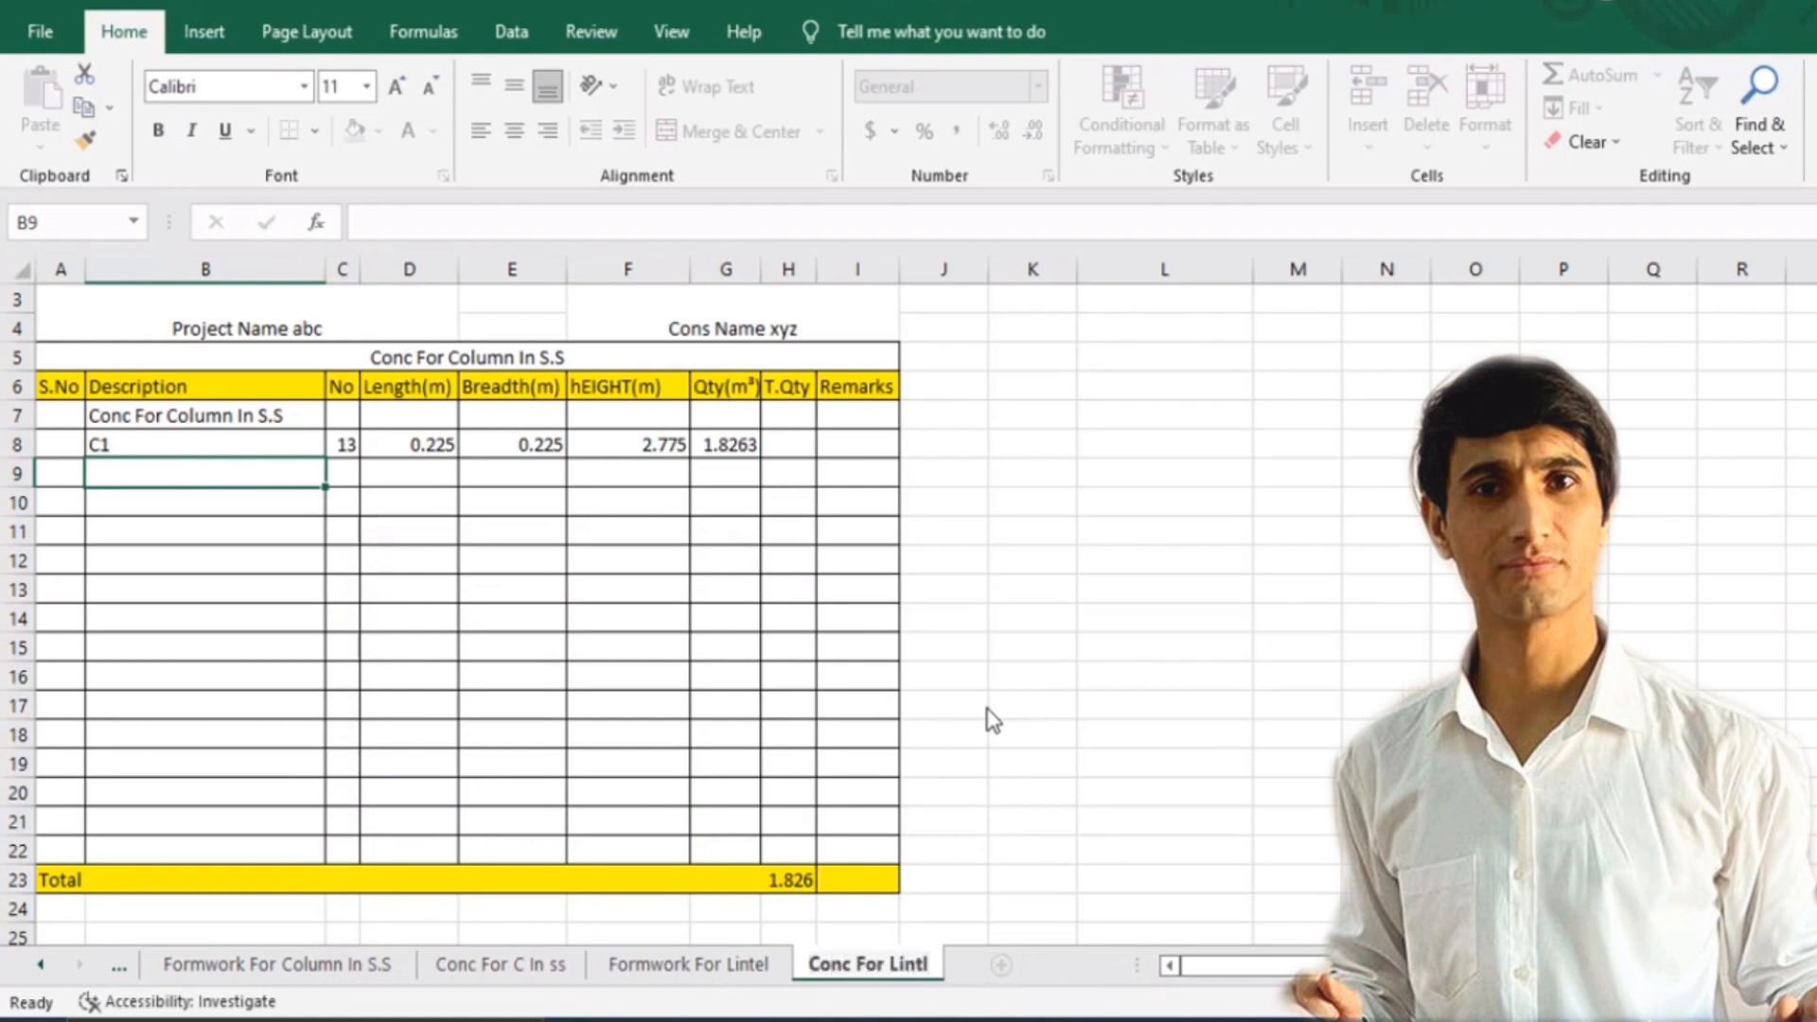
left_click(992, 720)
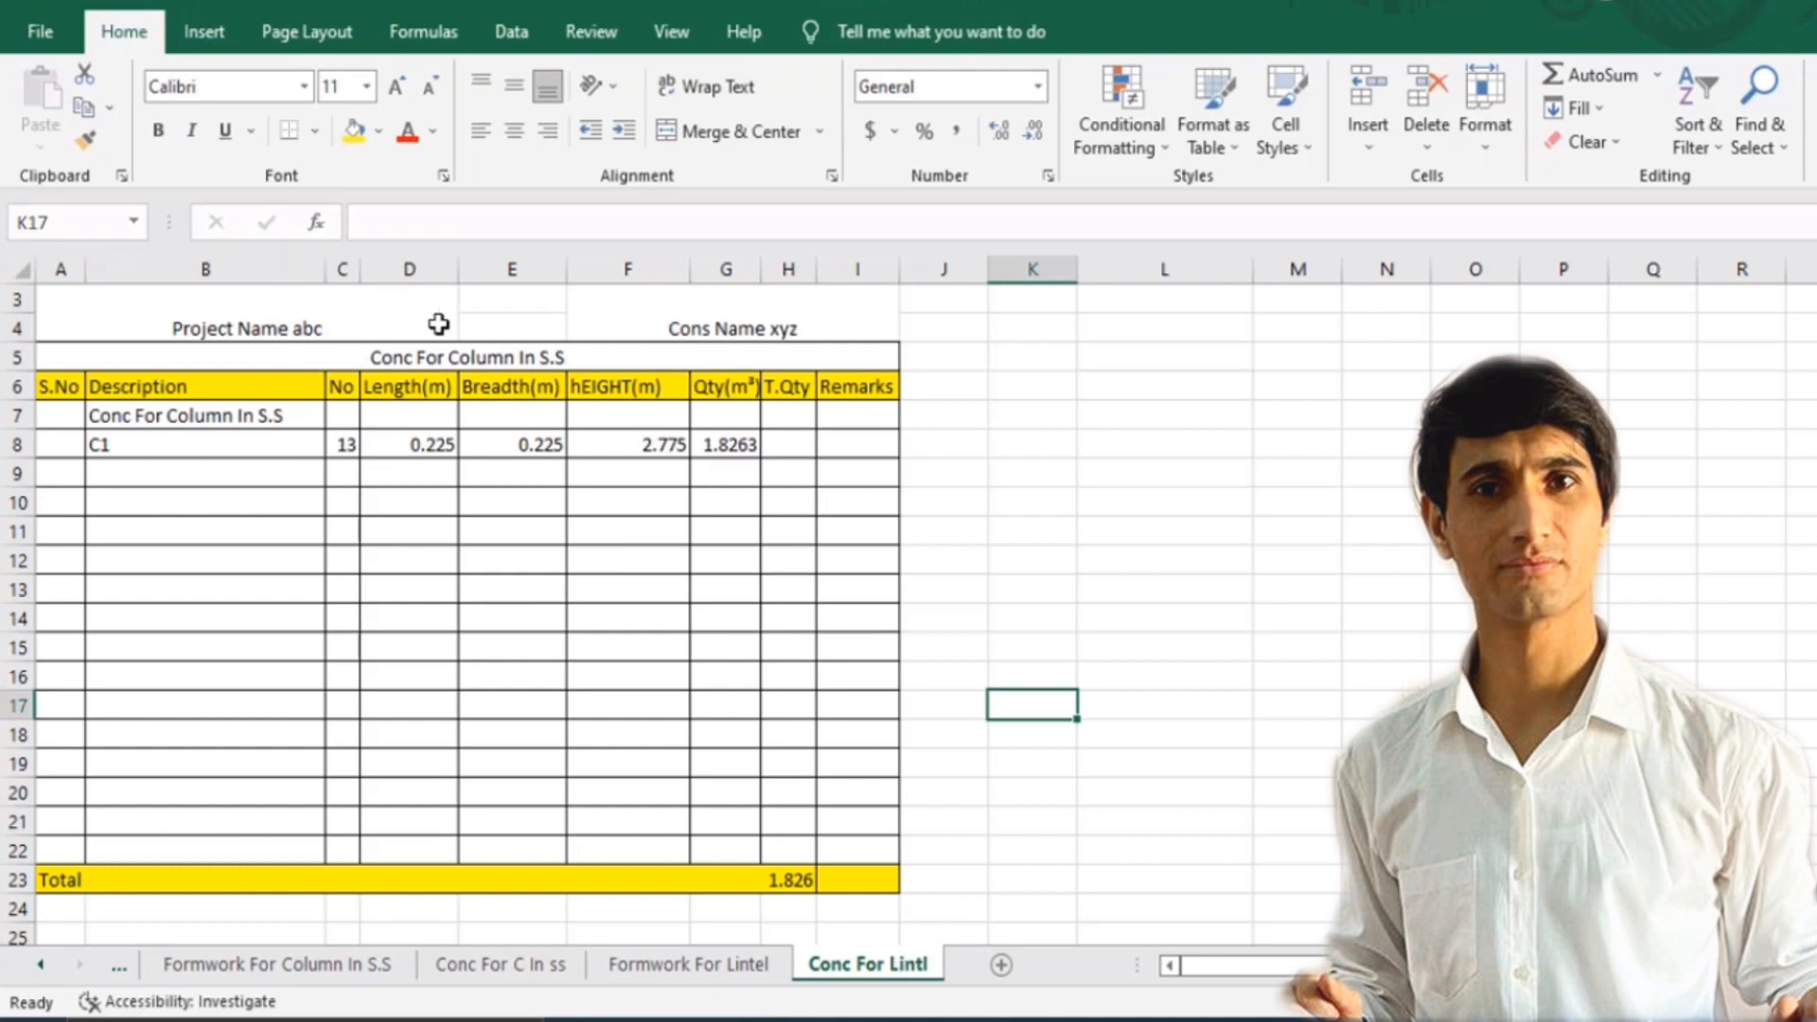
Change the merged table title in row 5 to "Conc For Lintel".
left_click(433, 326)
double_click(448, 357)
left_click_drag(568, 358, 453, 358)
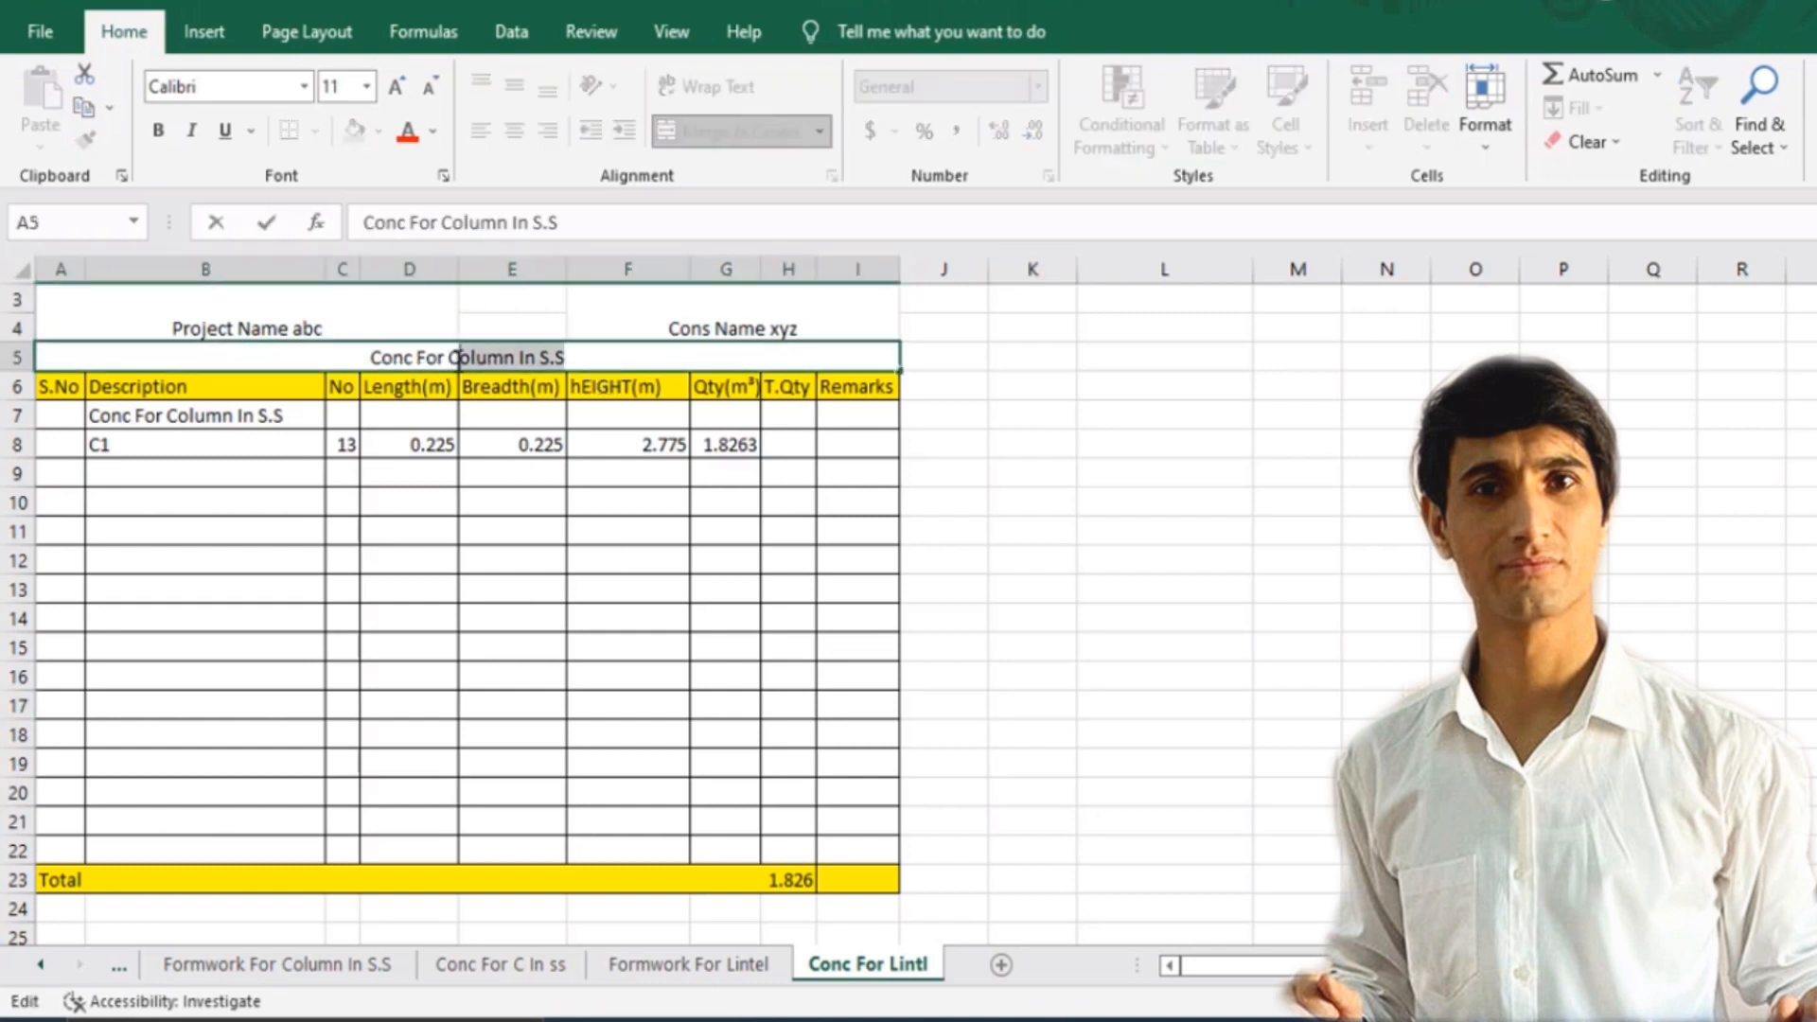
type("L")
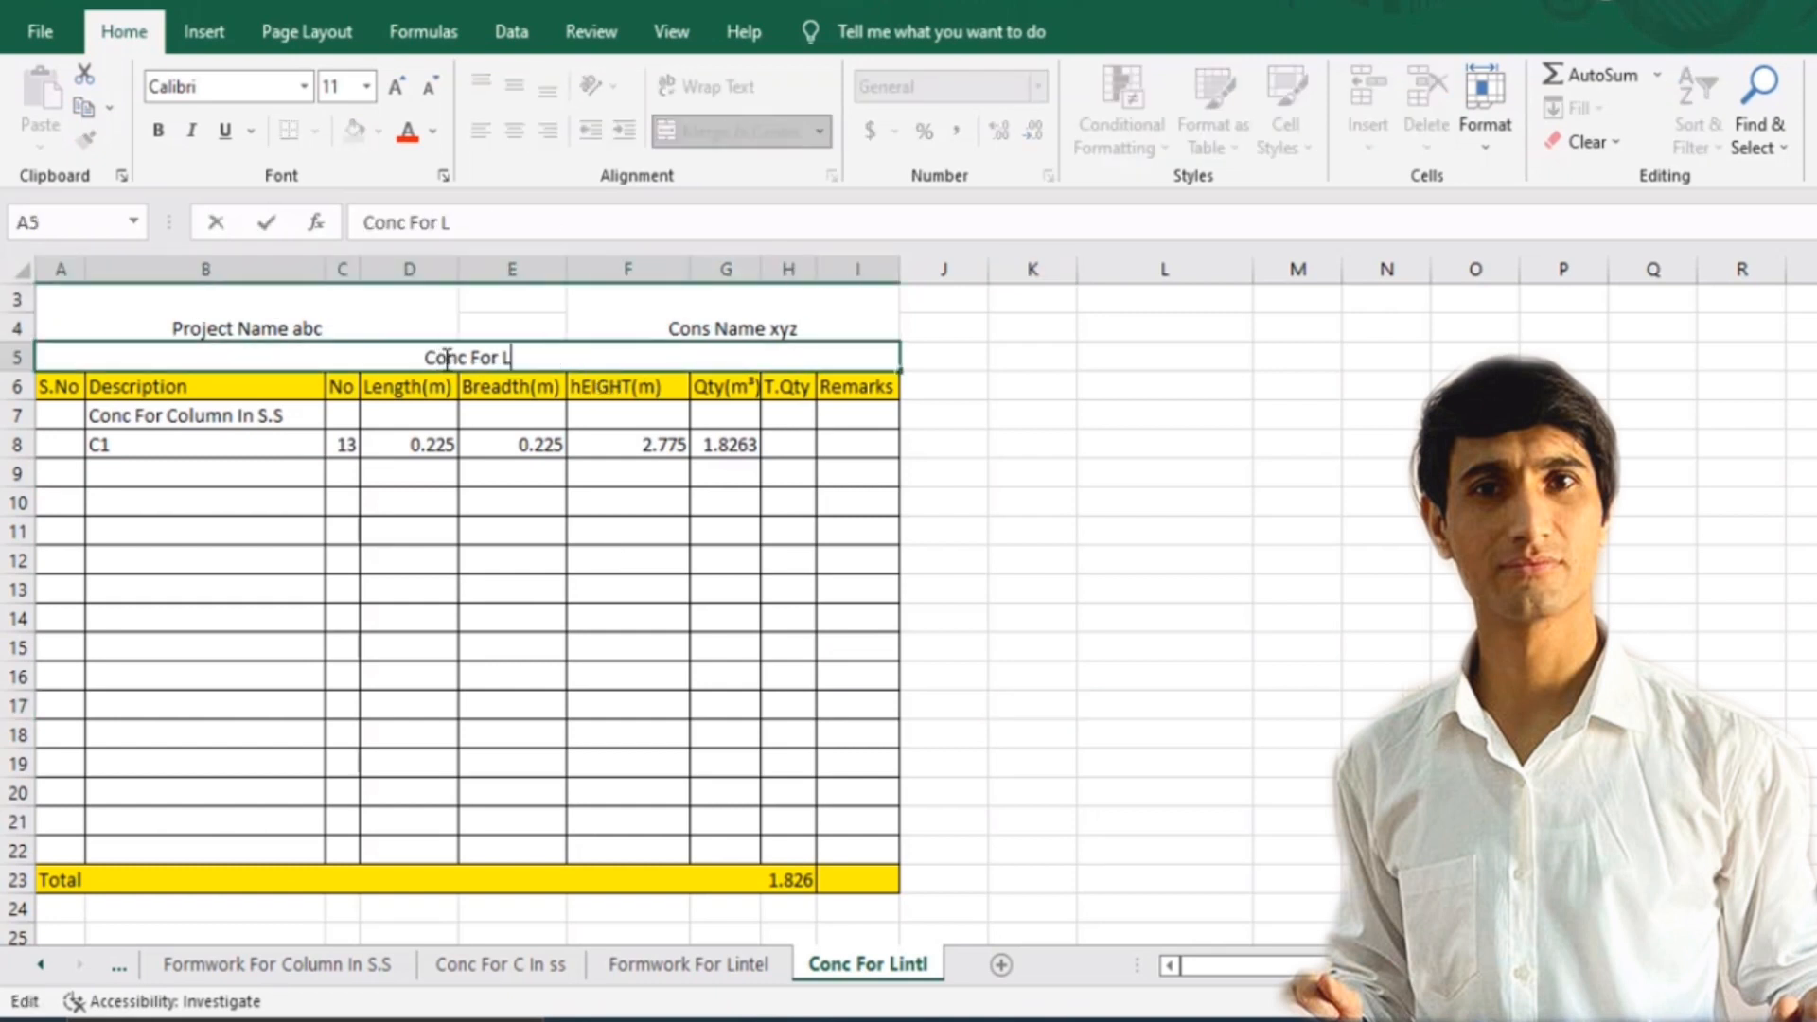
type("intel")
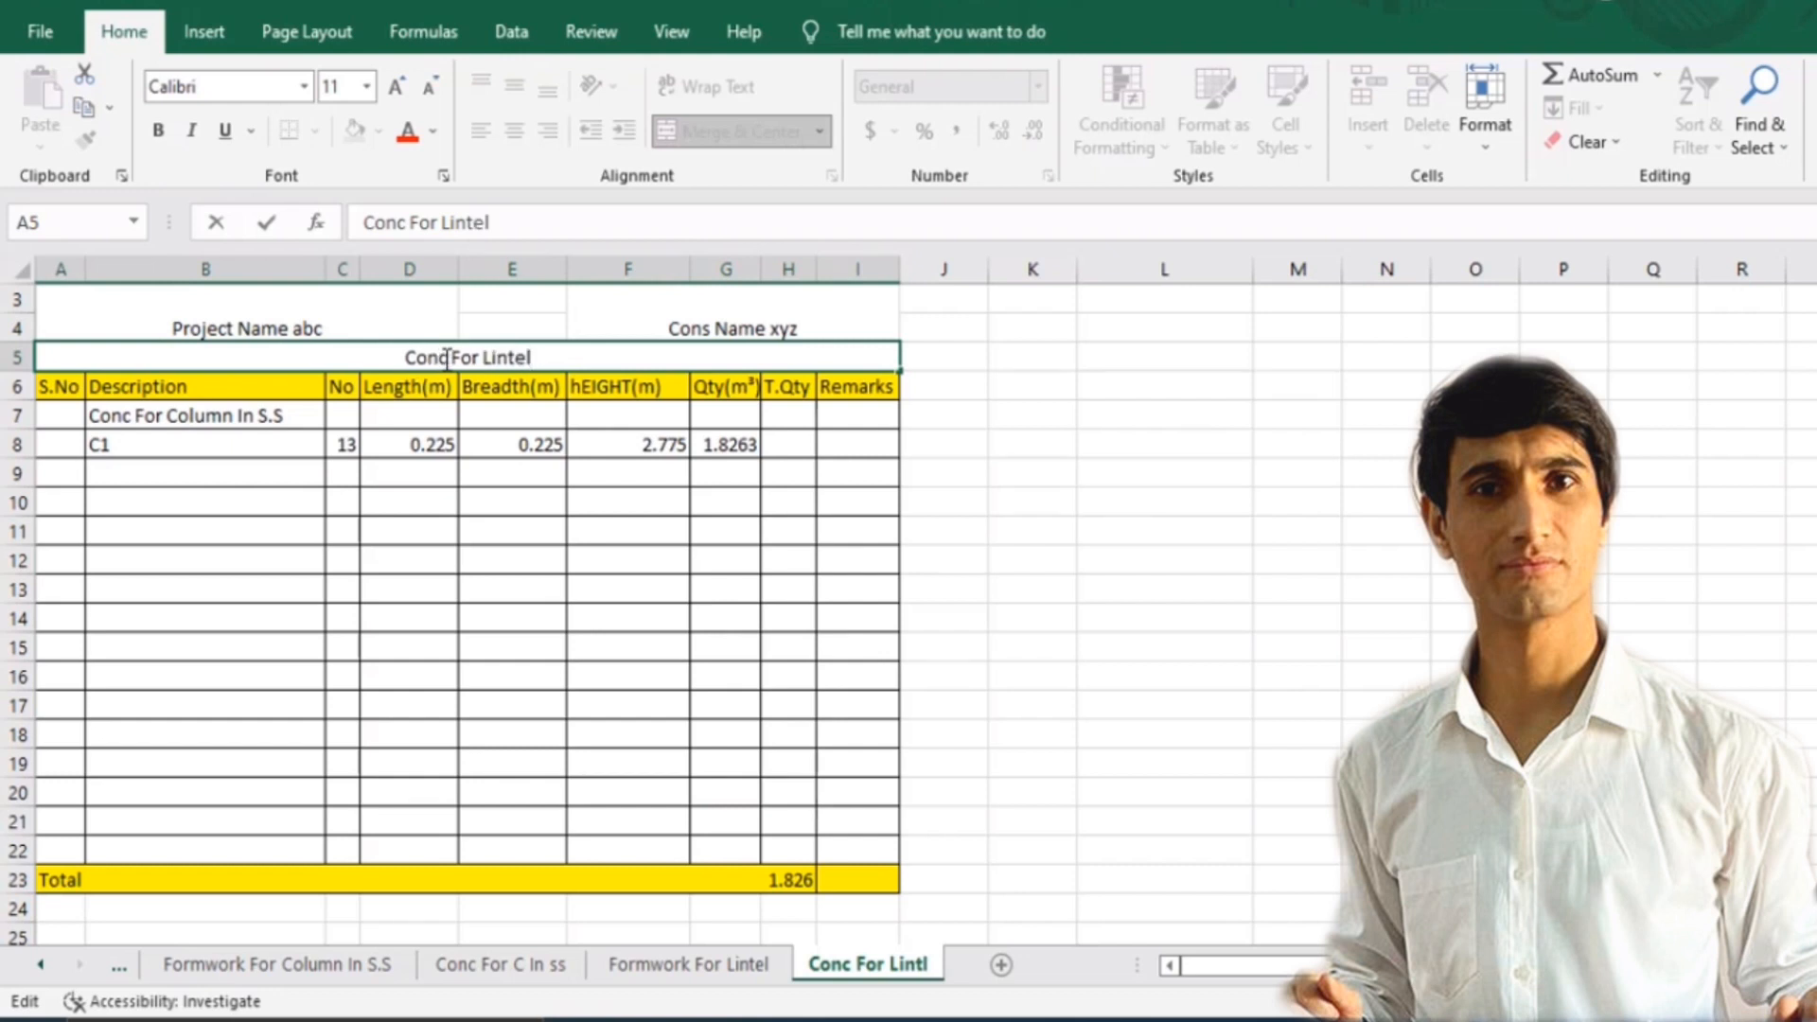
left_click(409, 531)
Clear the old column entries in A7:G11 and enter "Conc For Lintel" as the description in B7.
left_click_drag(47, 417, 742, 531)
key("Delete")
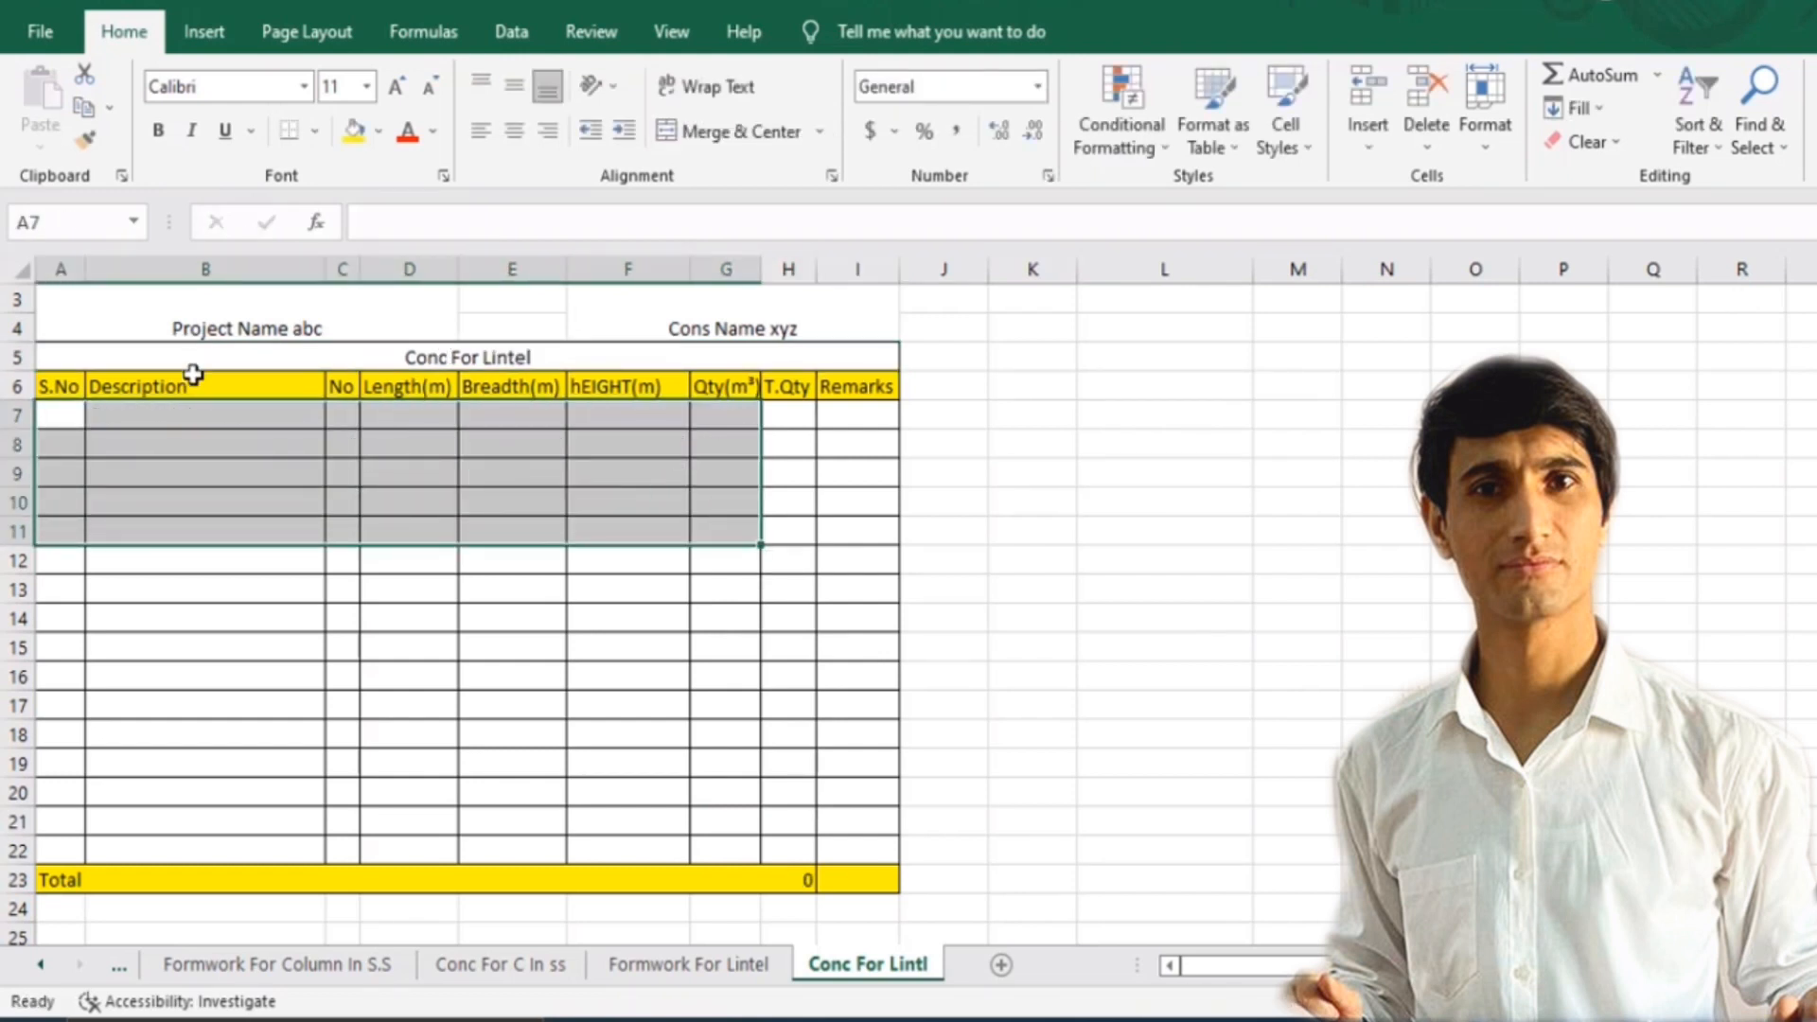
left_click(186, 413)
type("Conc For Lintel")
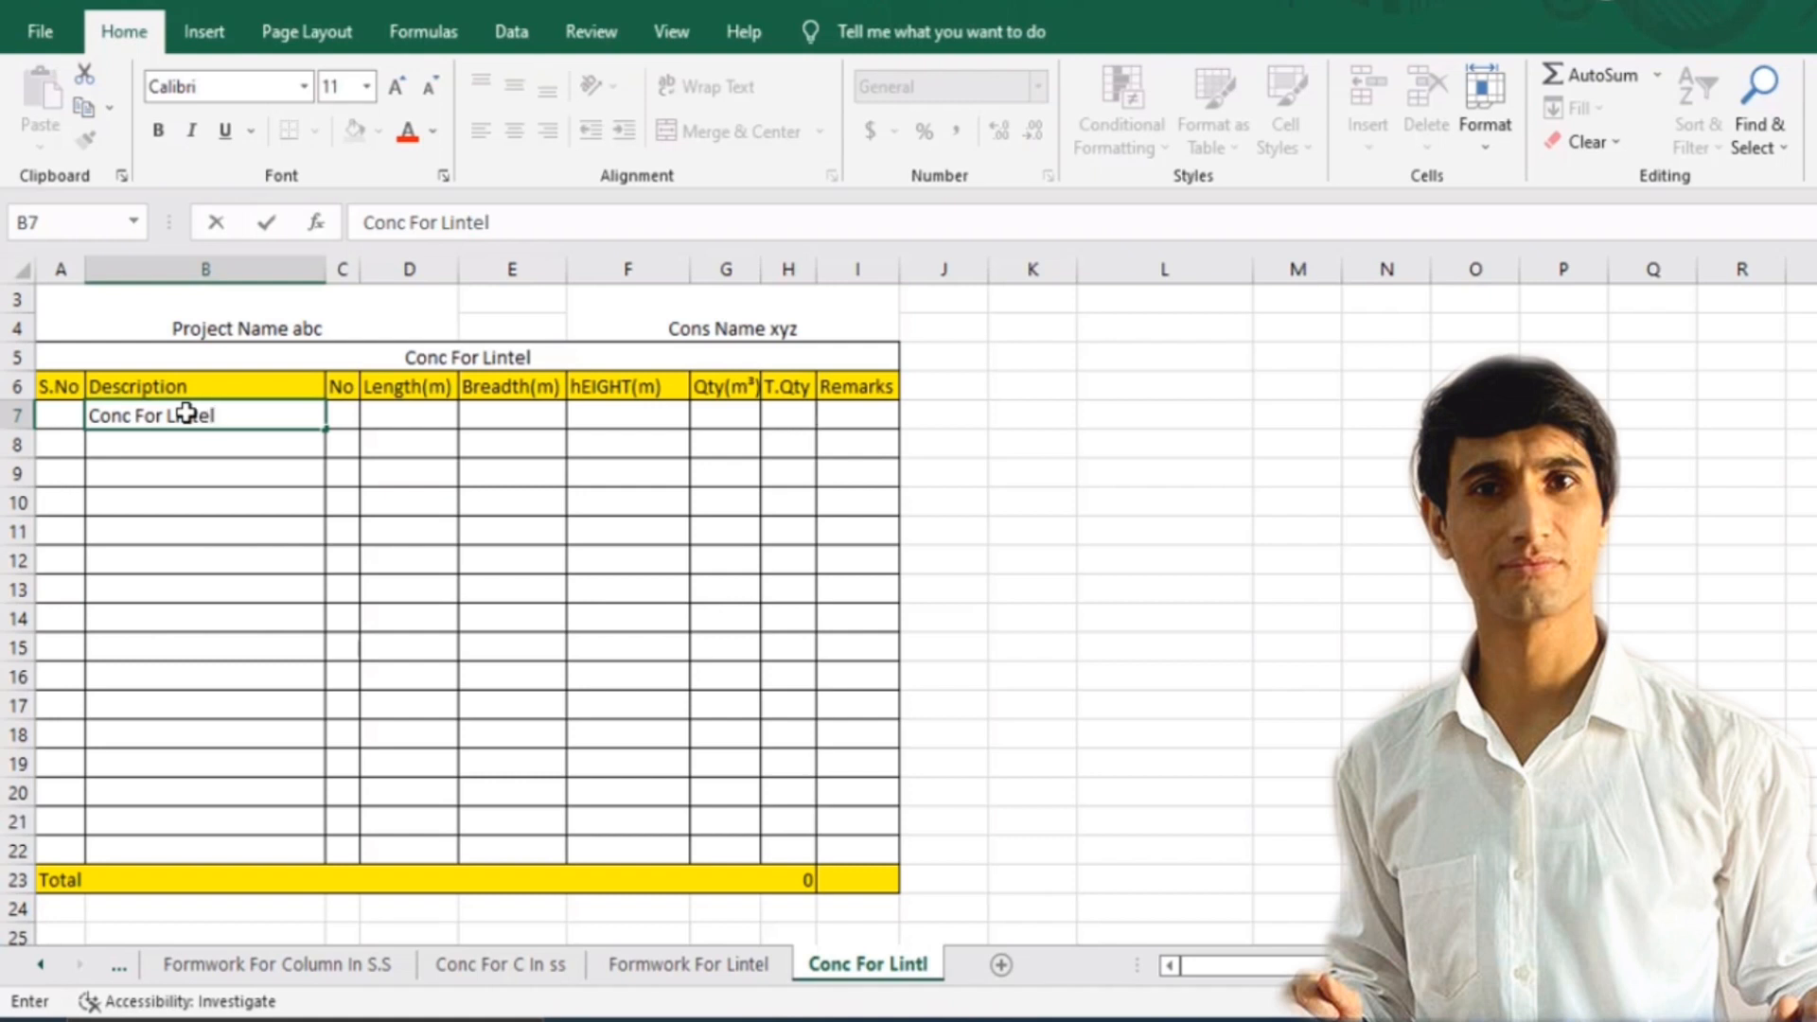
Enter item D2 in B8 with a number of 1 in C8.
left_click(182, 443)
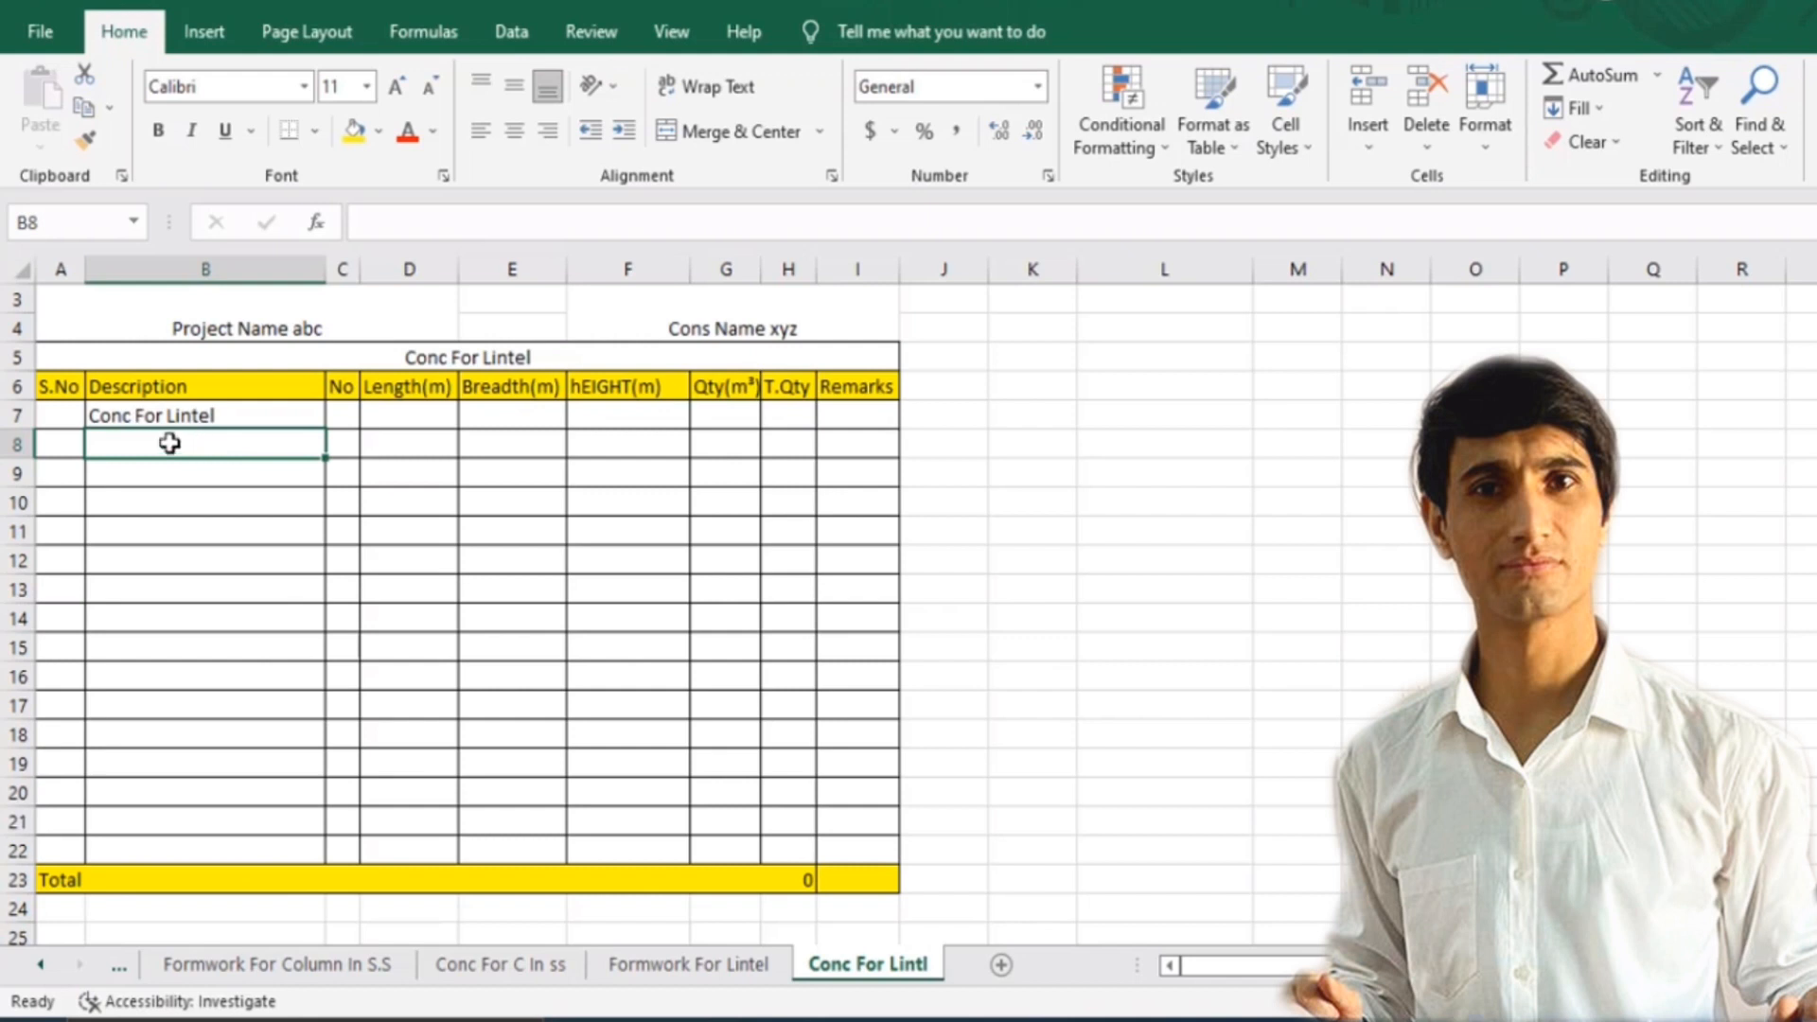
type("D")
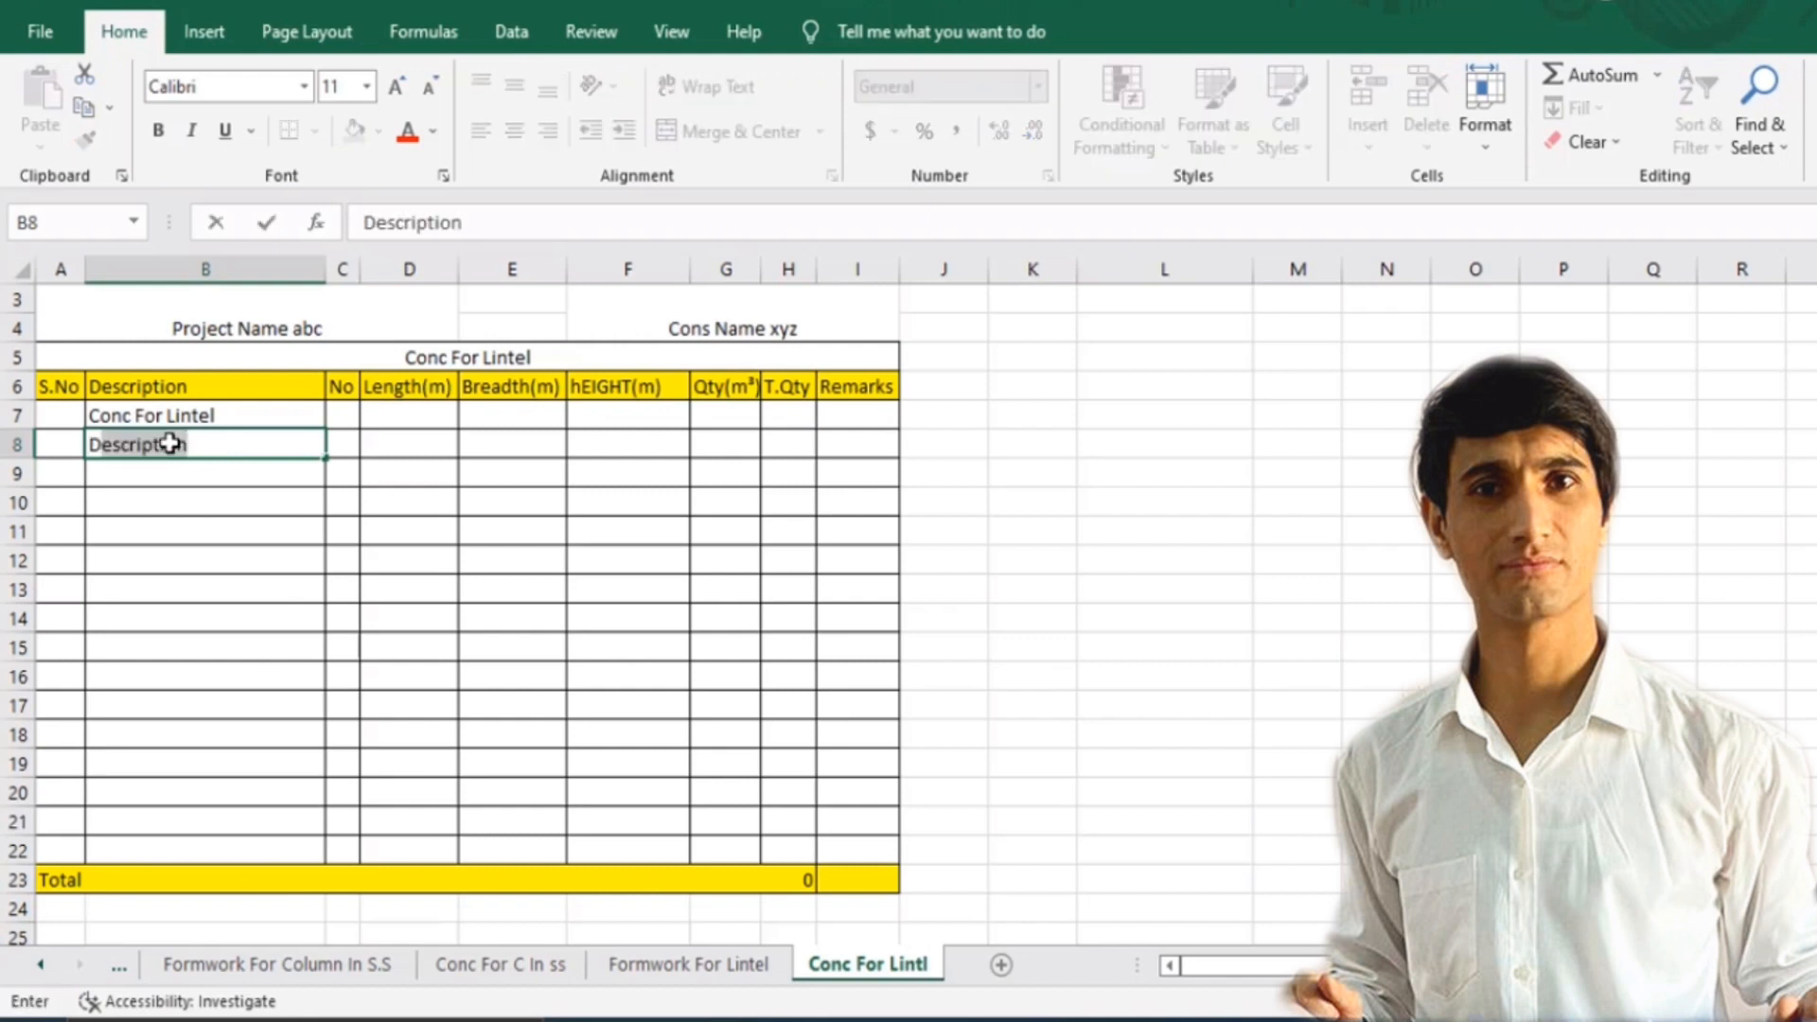
type("2")
key("Tab")
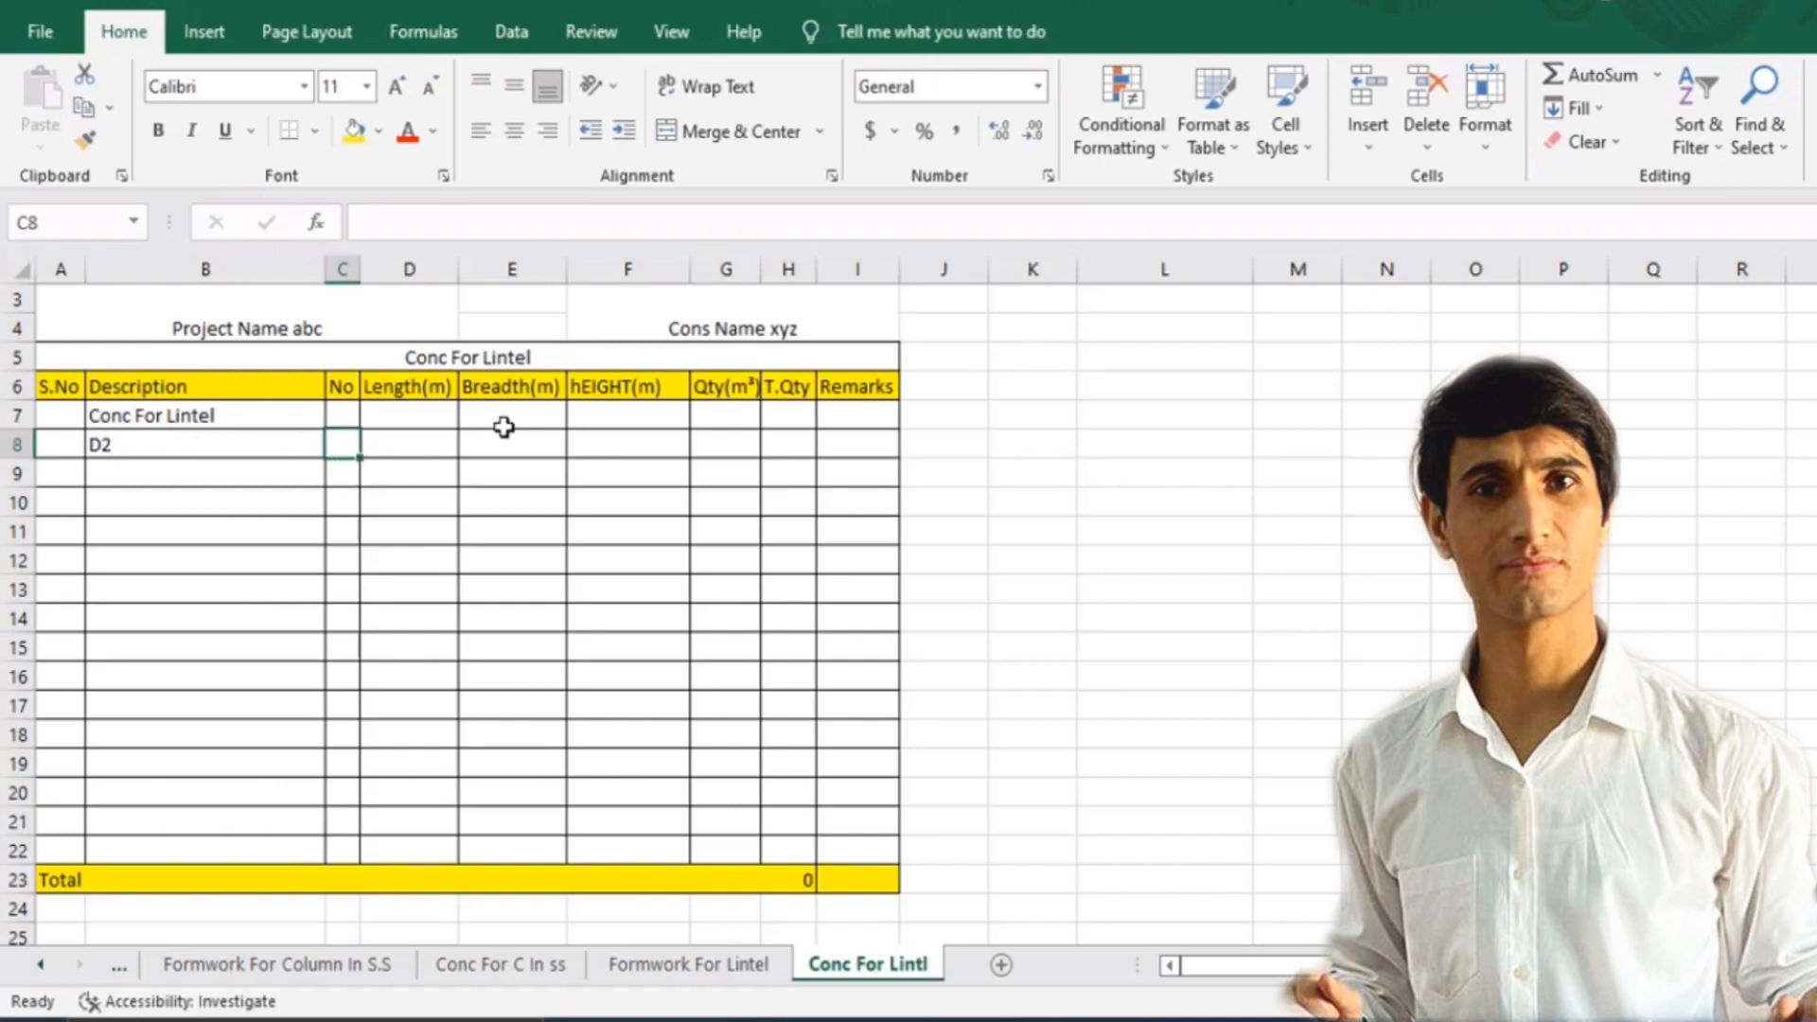
type("1")
key("Tab")
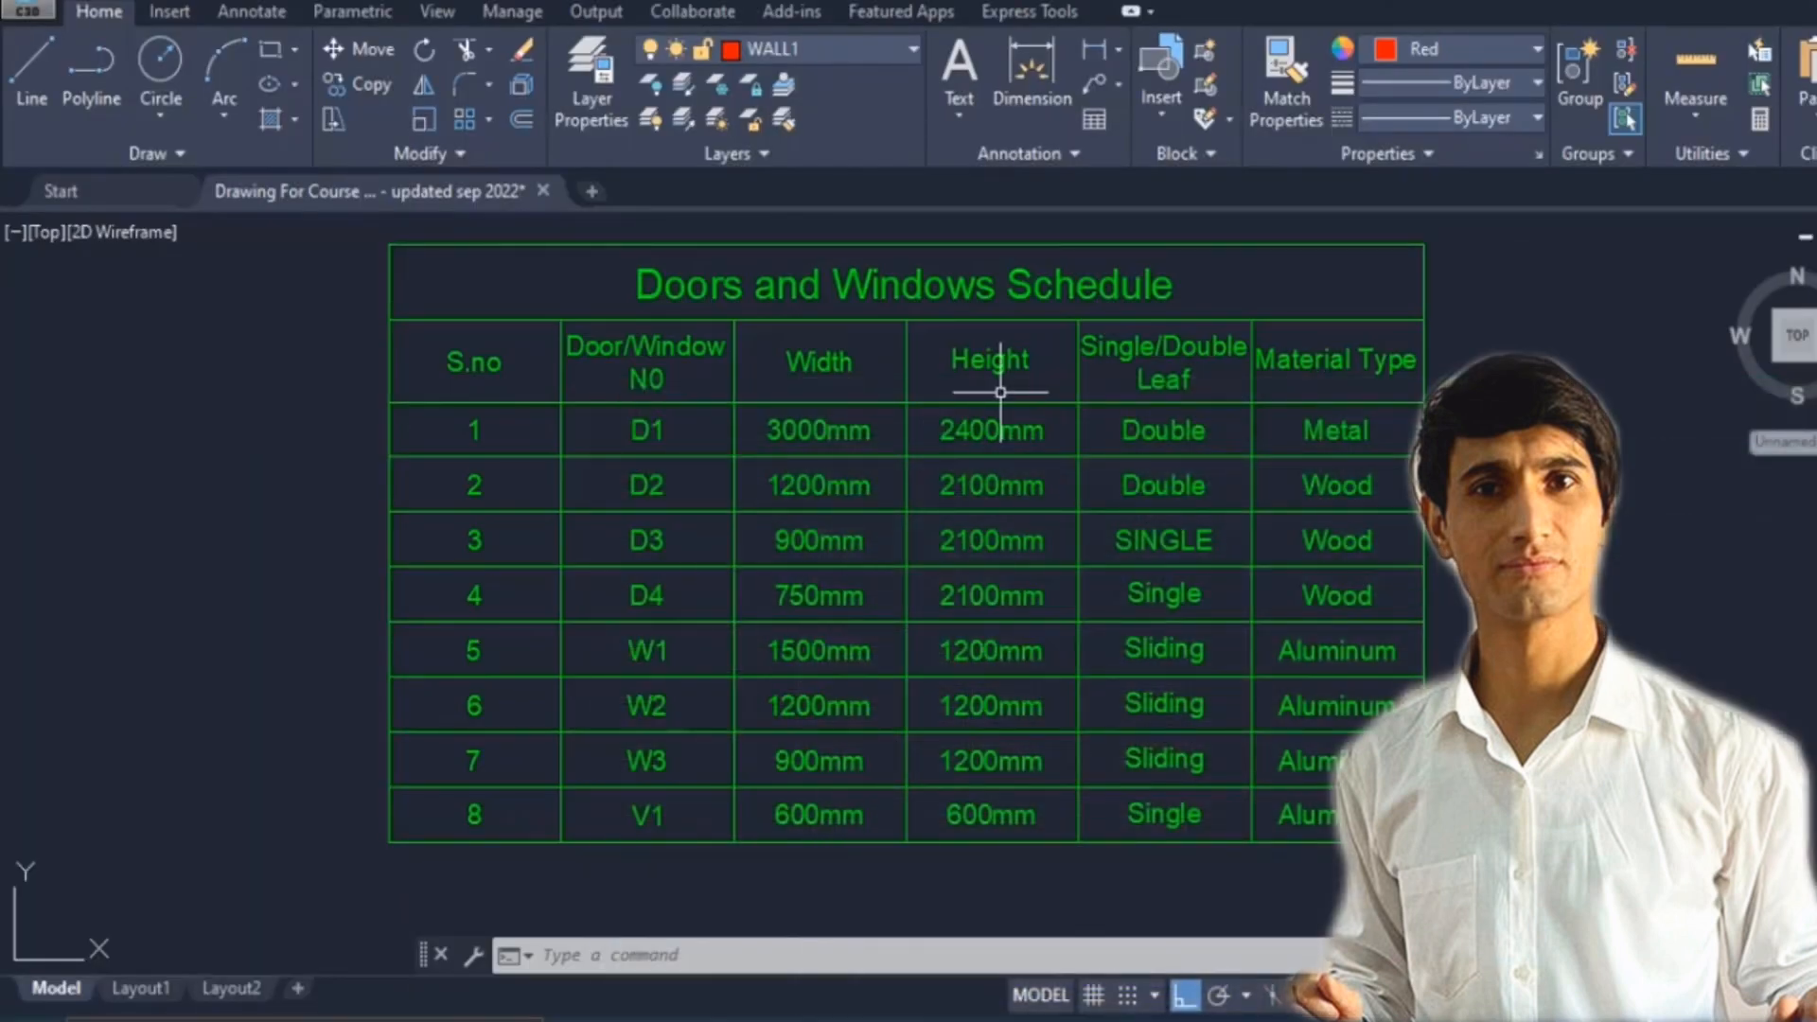
Look through the AutoCAD drawing sheets and examine the door widths in the Doors and Windows Schedule.
scroll(1001, 391, "down", 8)
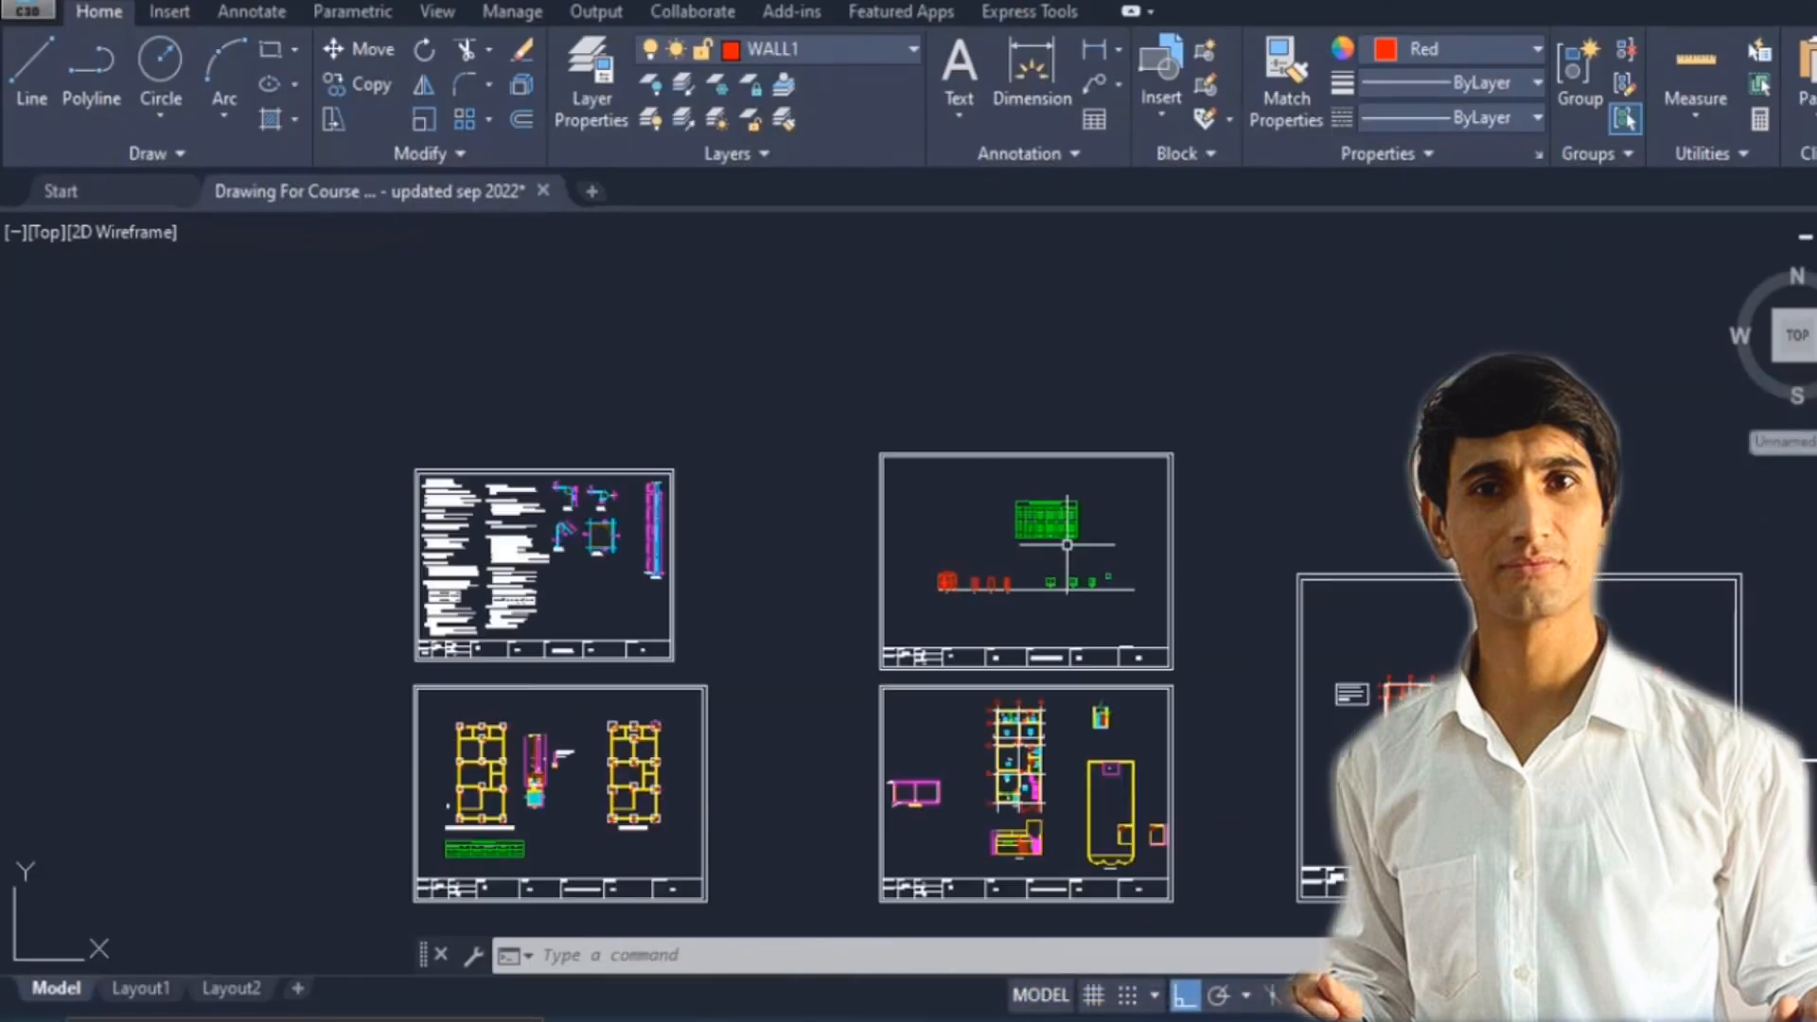
scroll(1060, 647, "up", 3)
scroll(1066, 656, "up", 2)
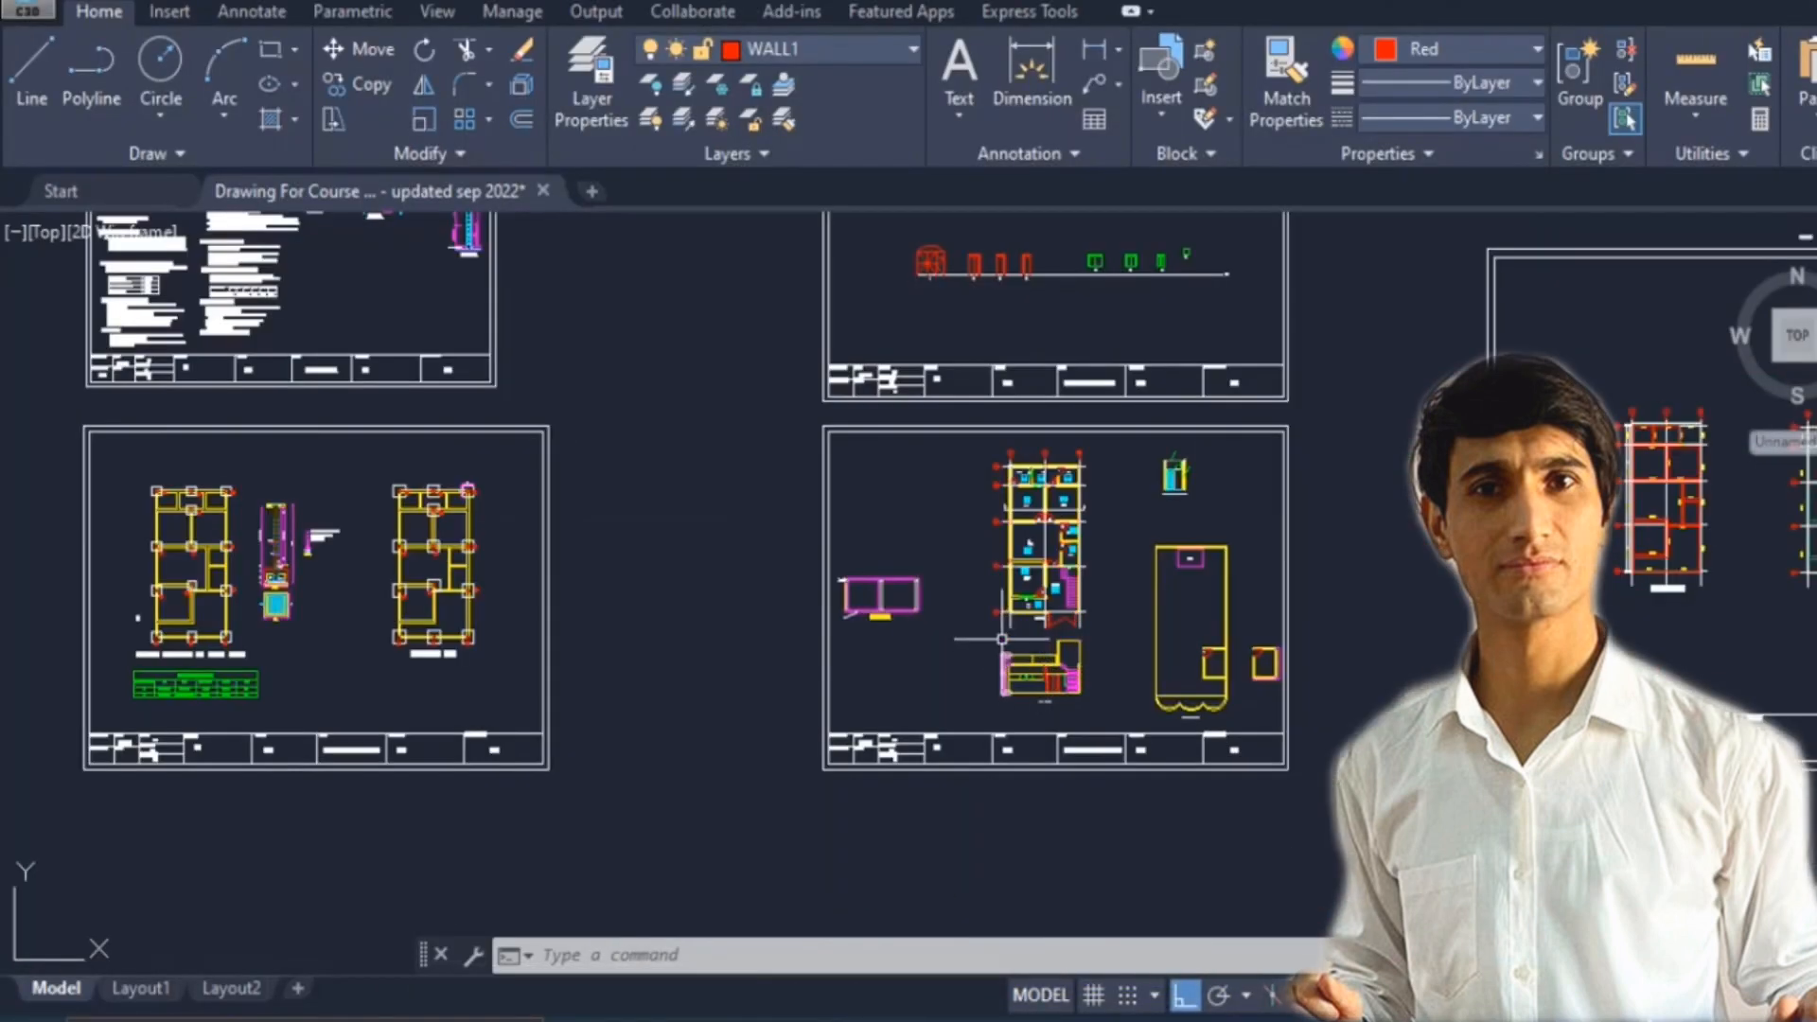
scroll(1353, 597, "down", 4)
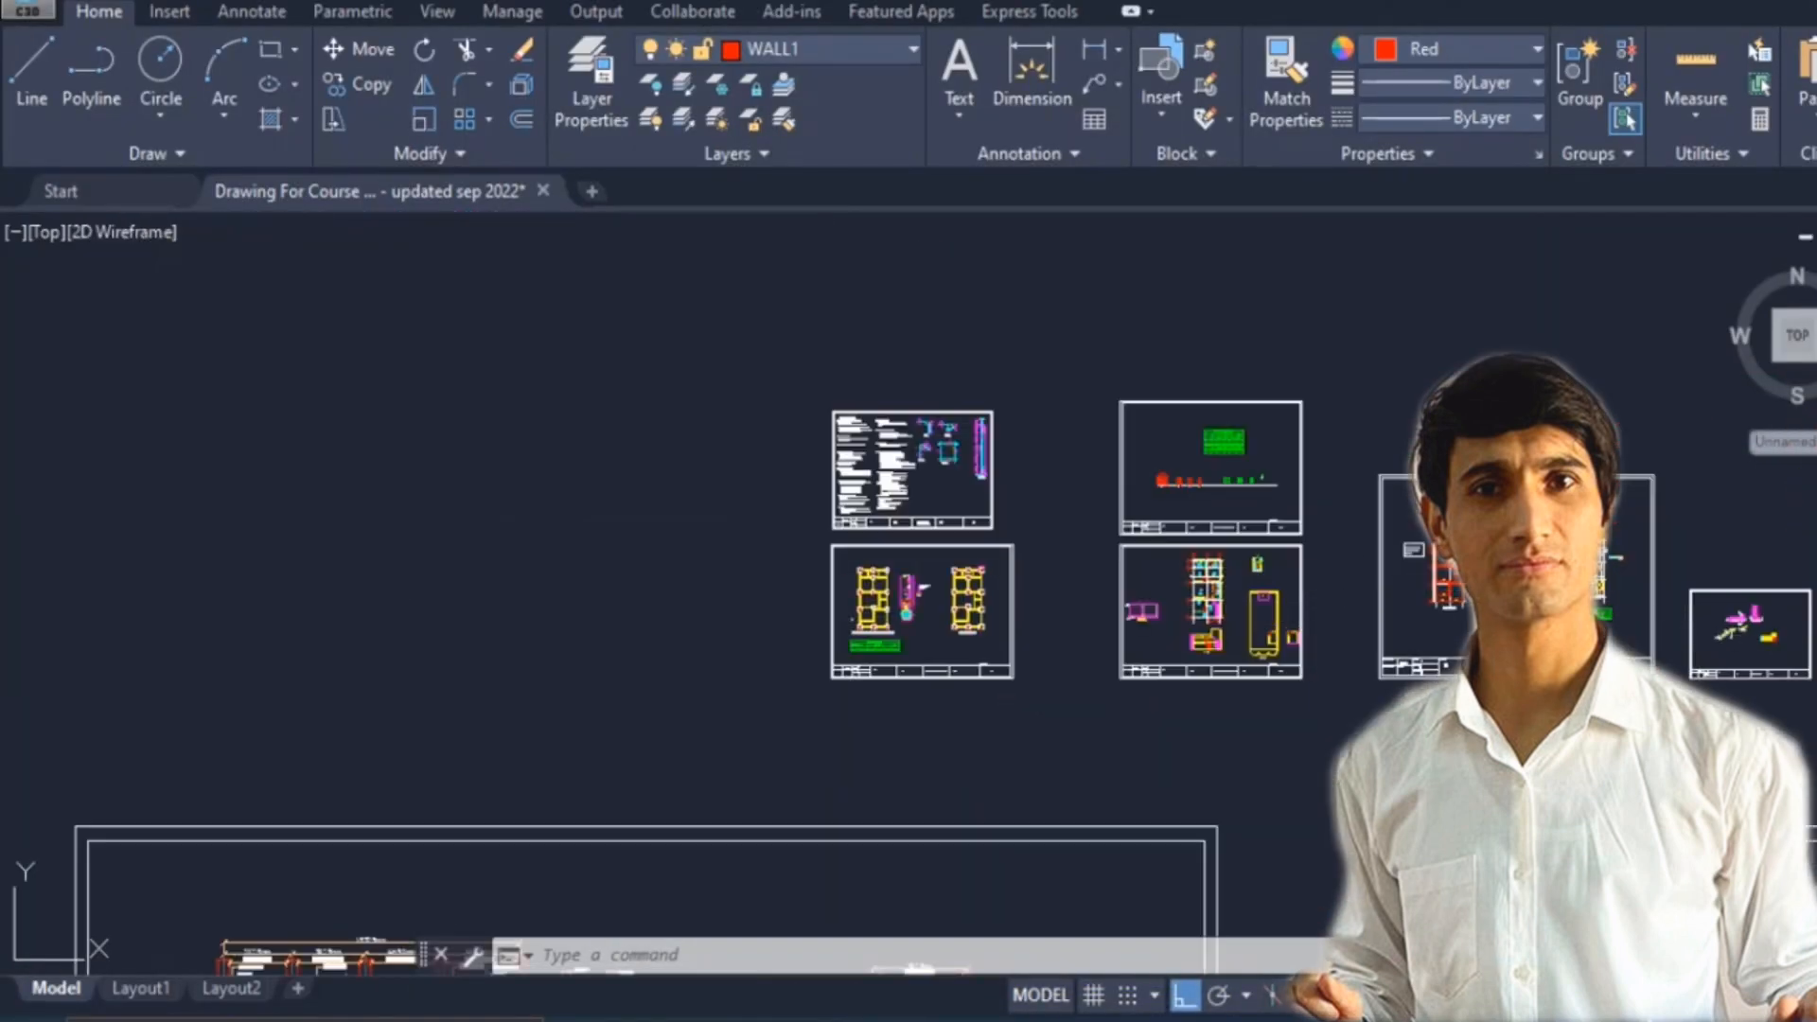
scroll(1524, 579, "down", 3)
scroll(1541, 611, "down", 2)
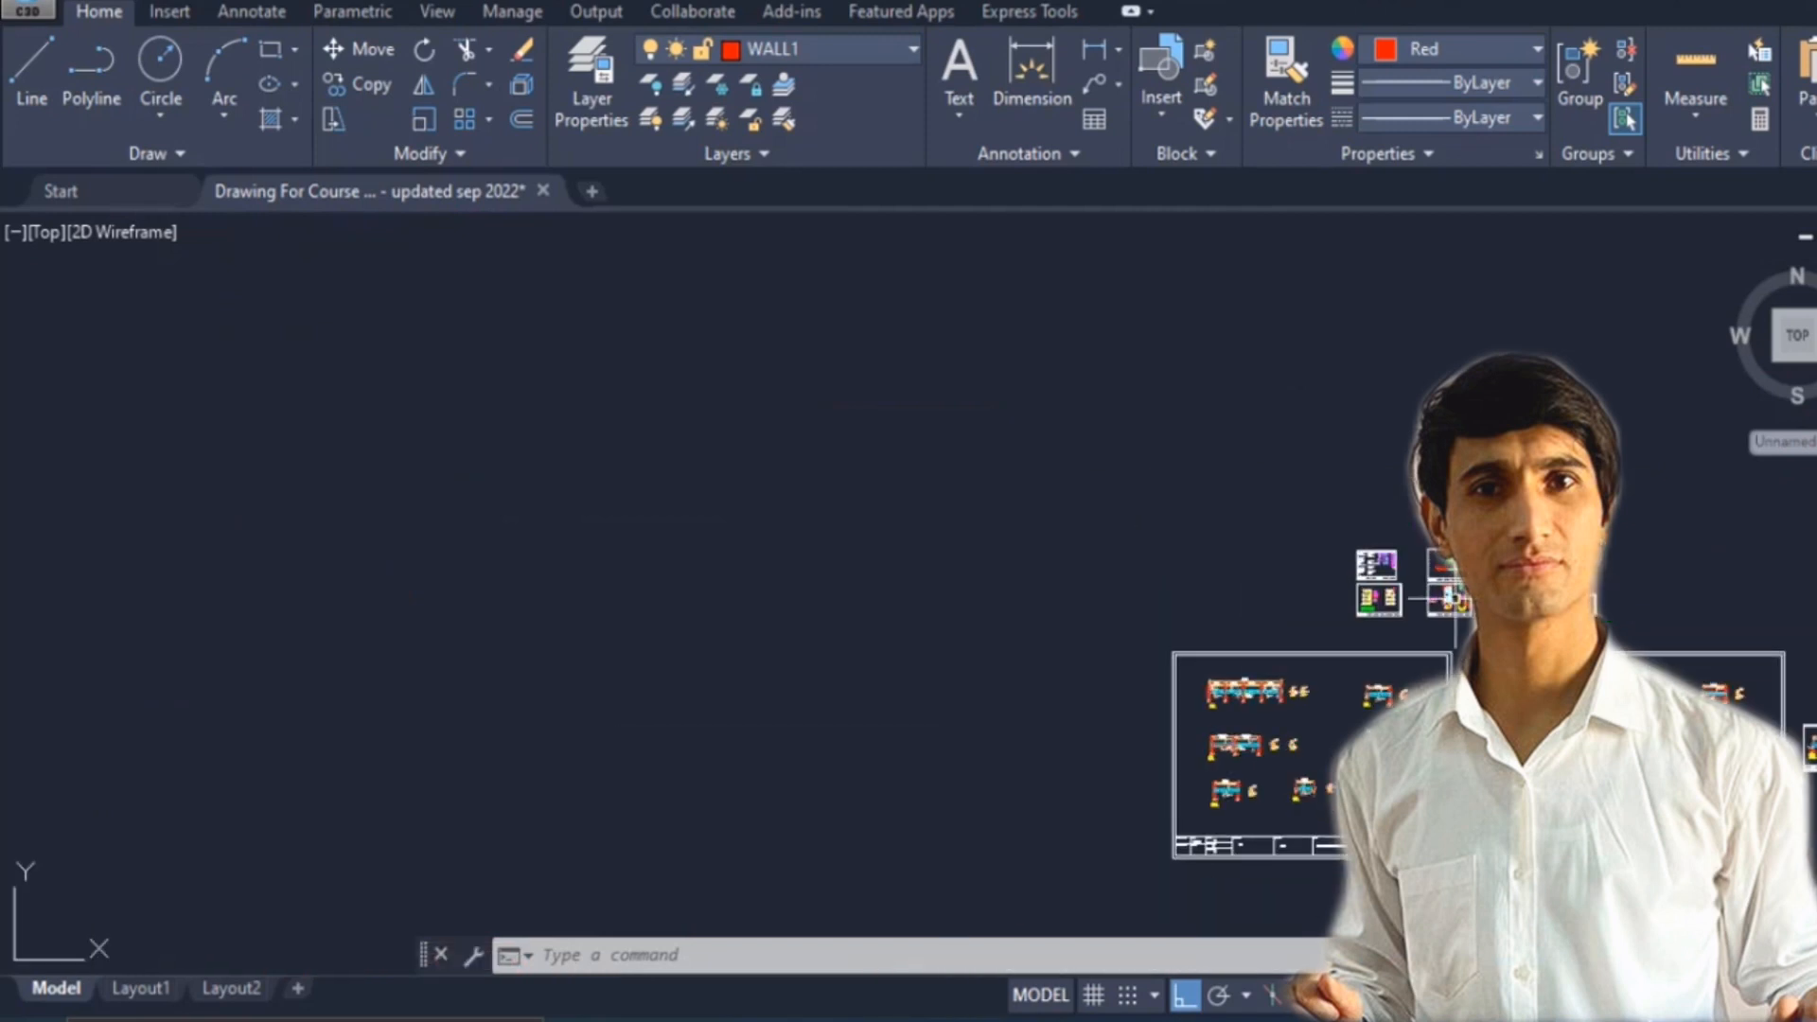
scroll(1456, 598, "up", 6)
scroll(1456, 598, "down", 8)
scroll(1457, 606, "up", 8)
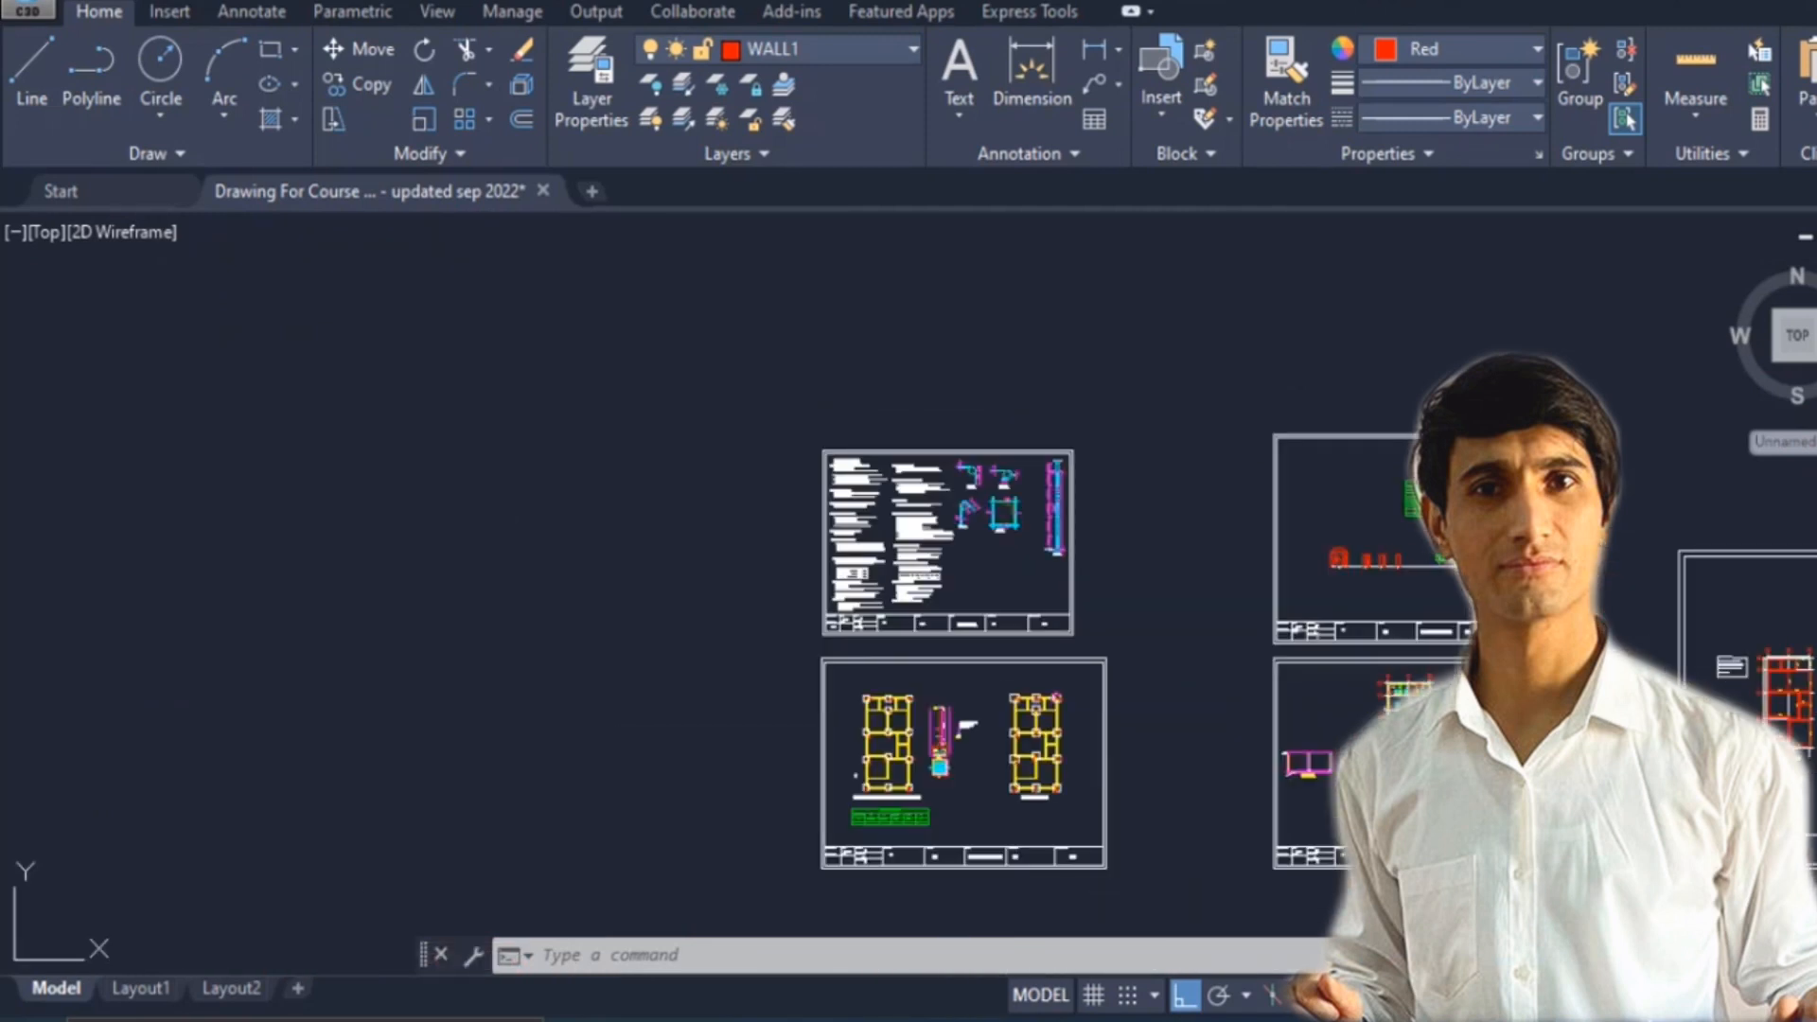
scroll(1076, 678, "up", 2)
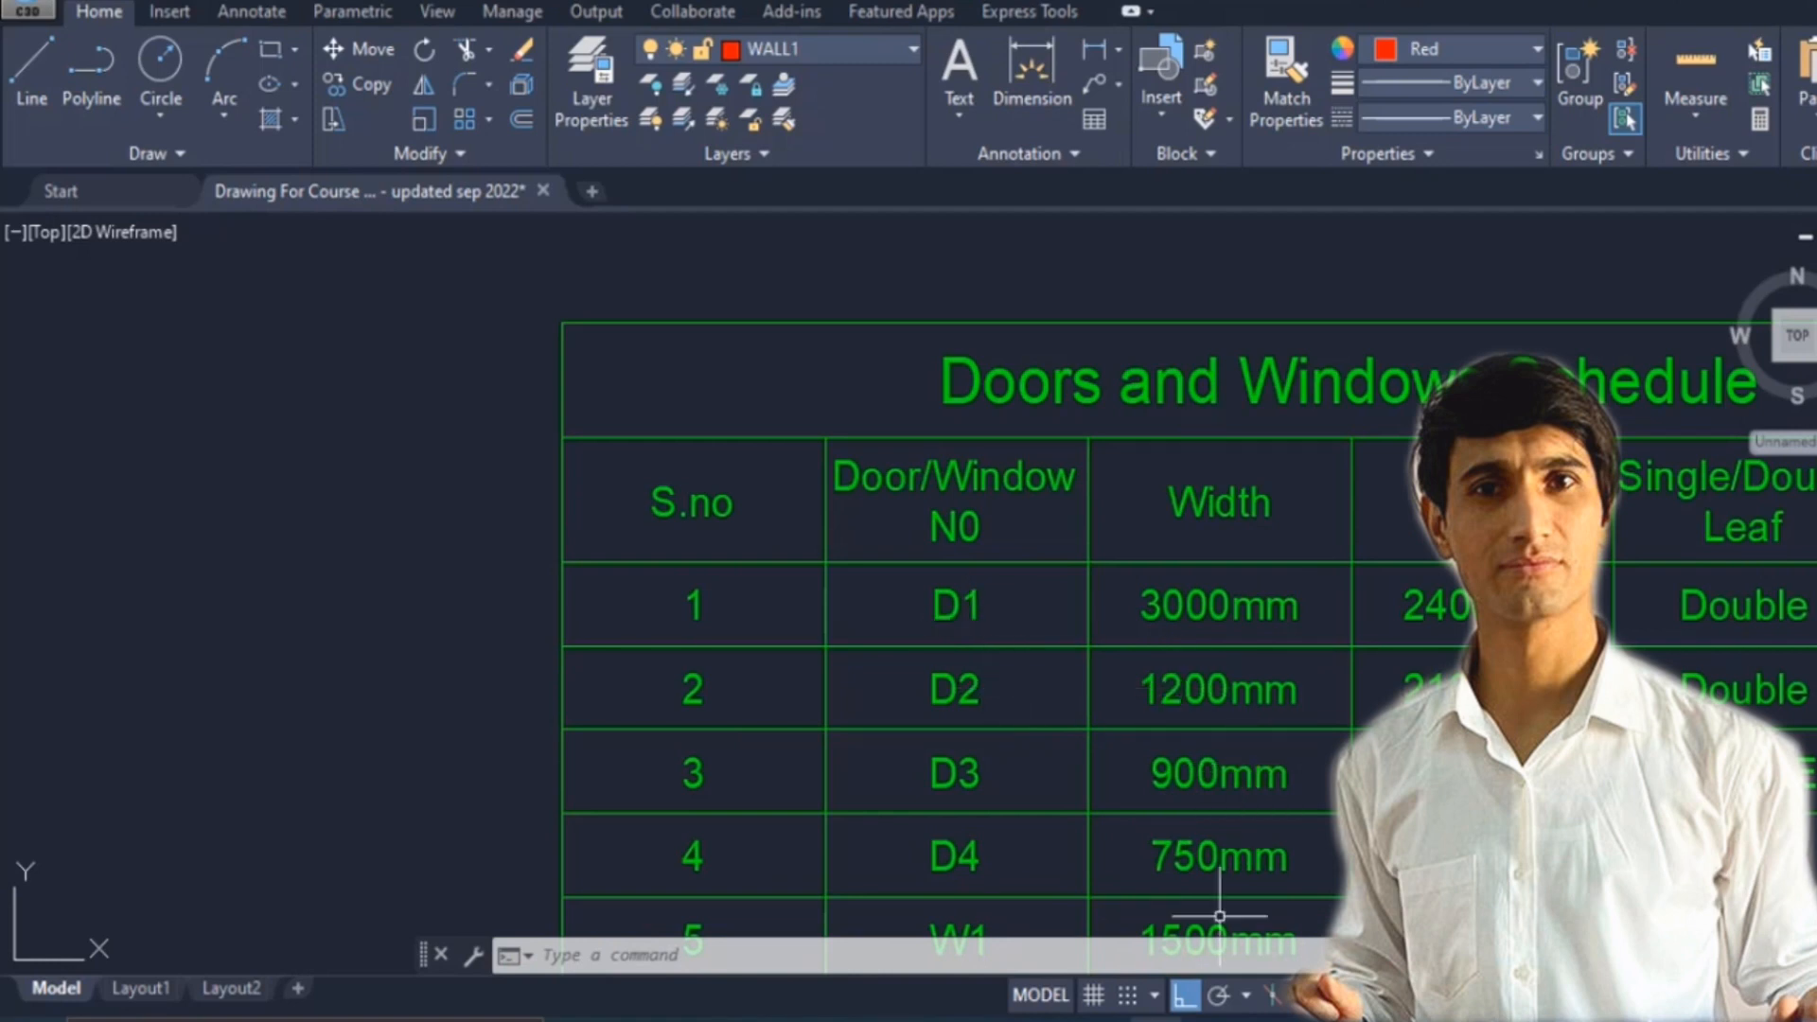
Calculate the D2 lintel length in Calculator as 1200 + 300 + 300, then put the calculator away.
left_click(945, 1019)
key("Escape")
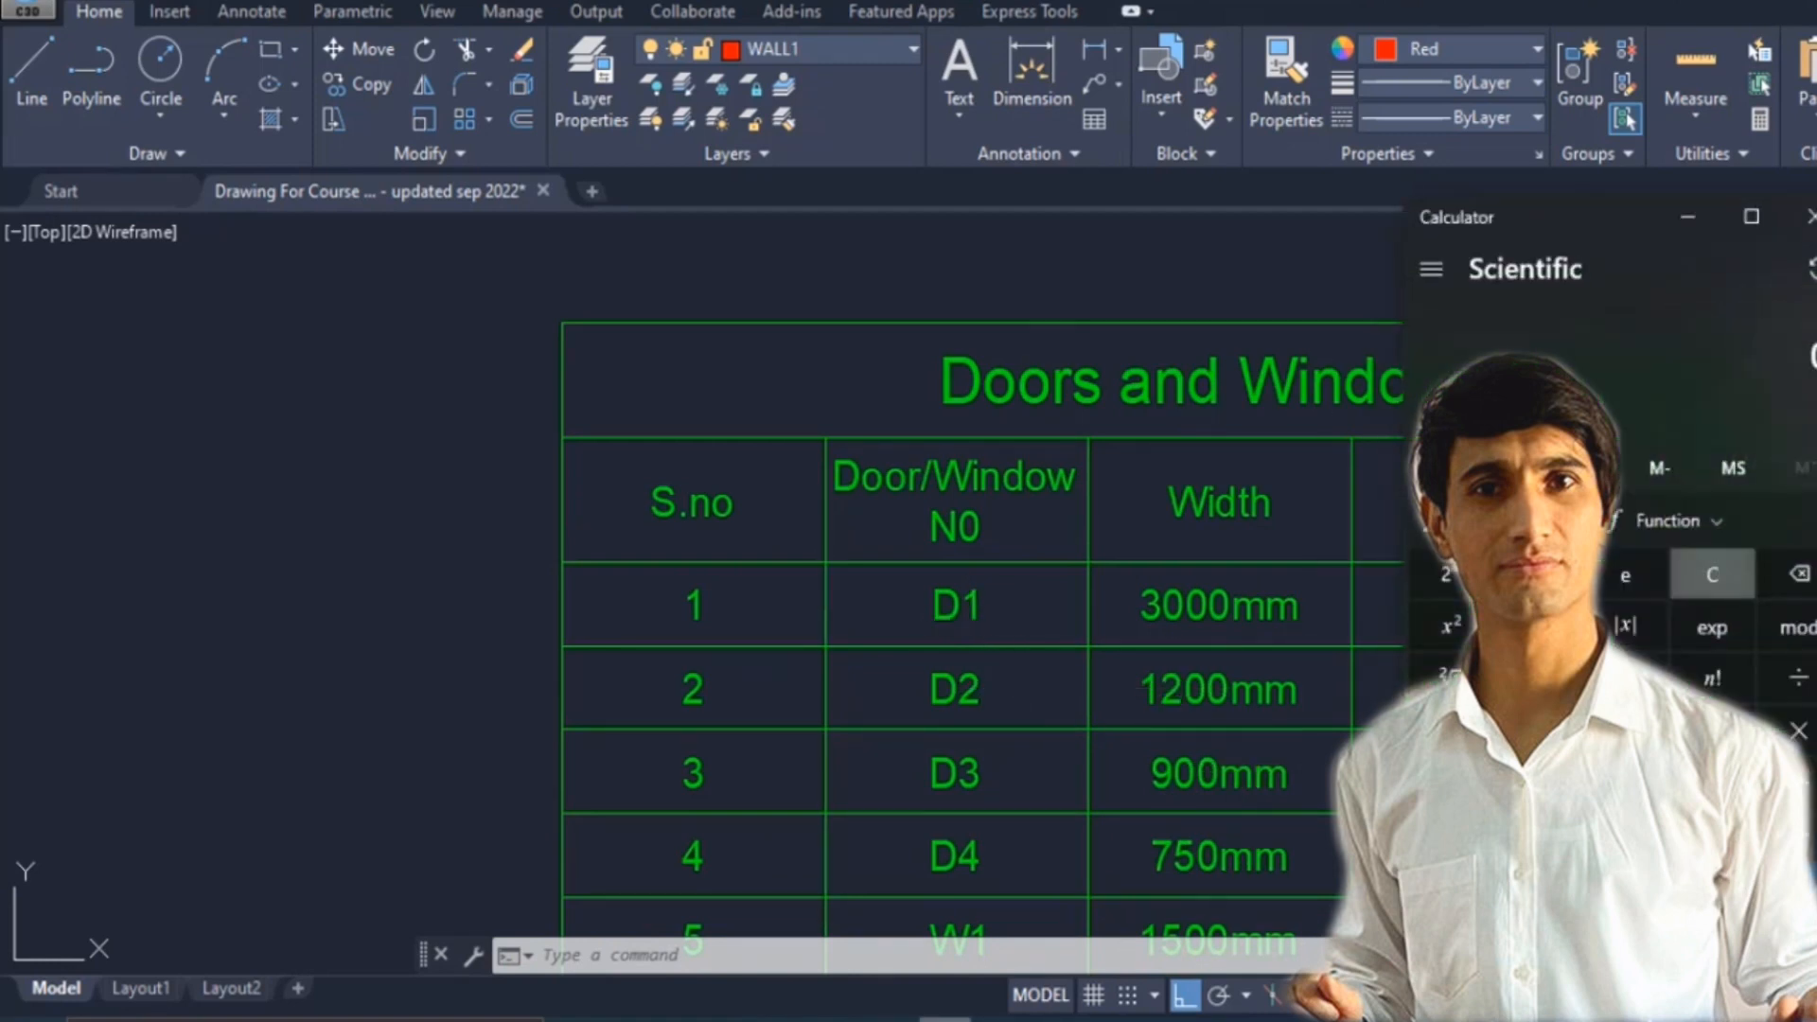
type("1200 +")
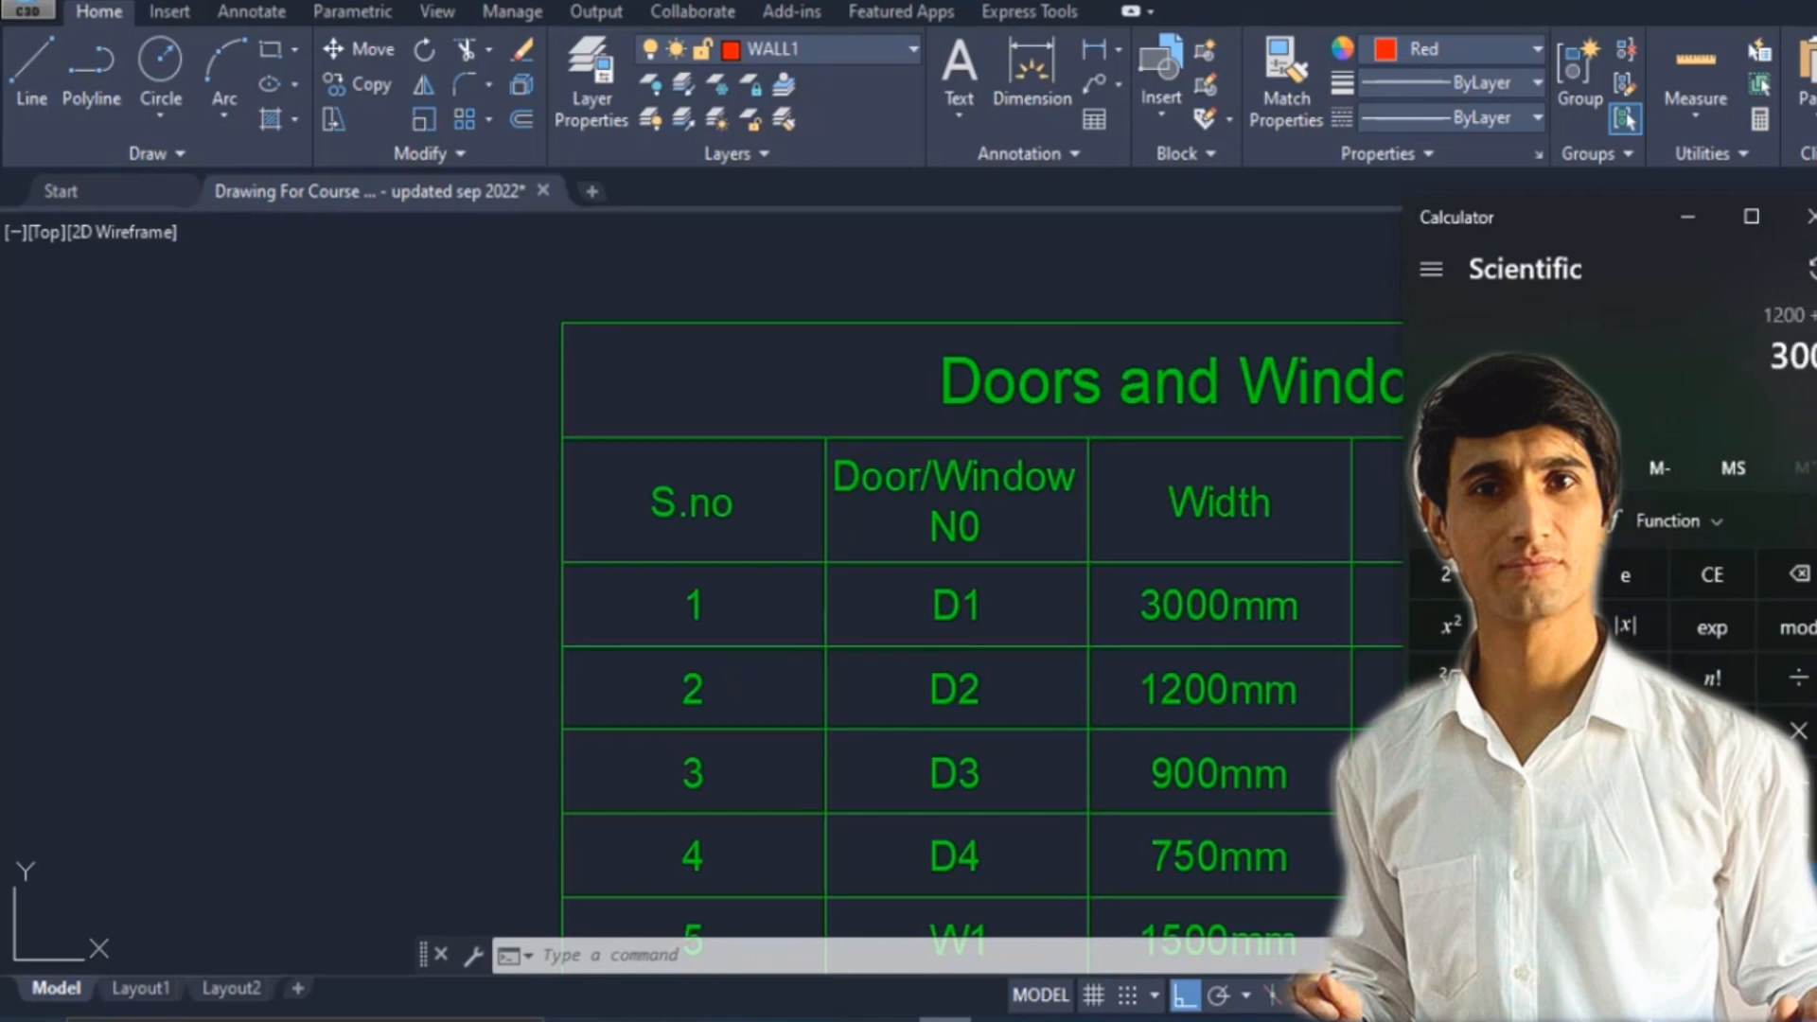
type(" 300 + 300 =")
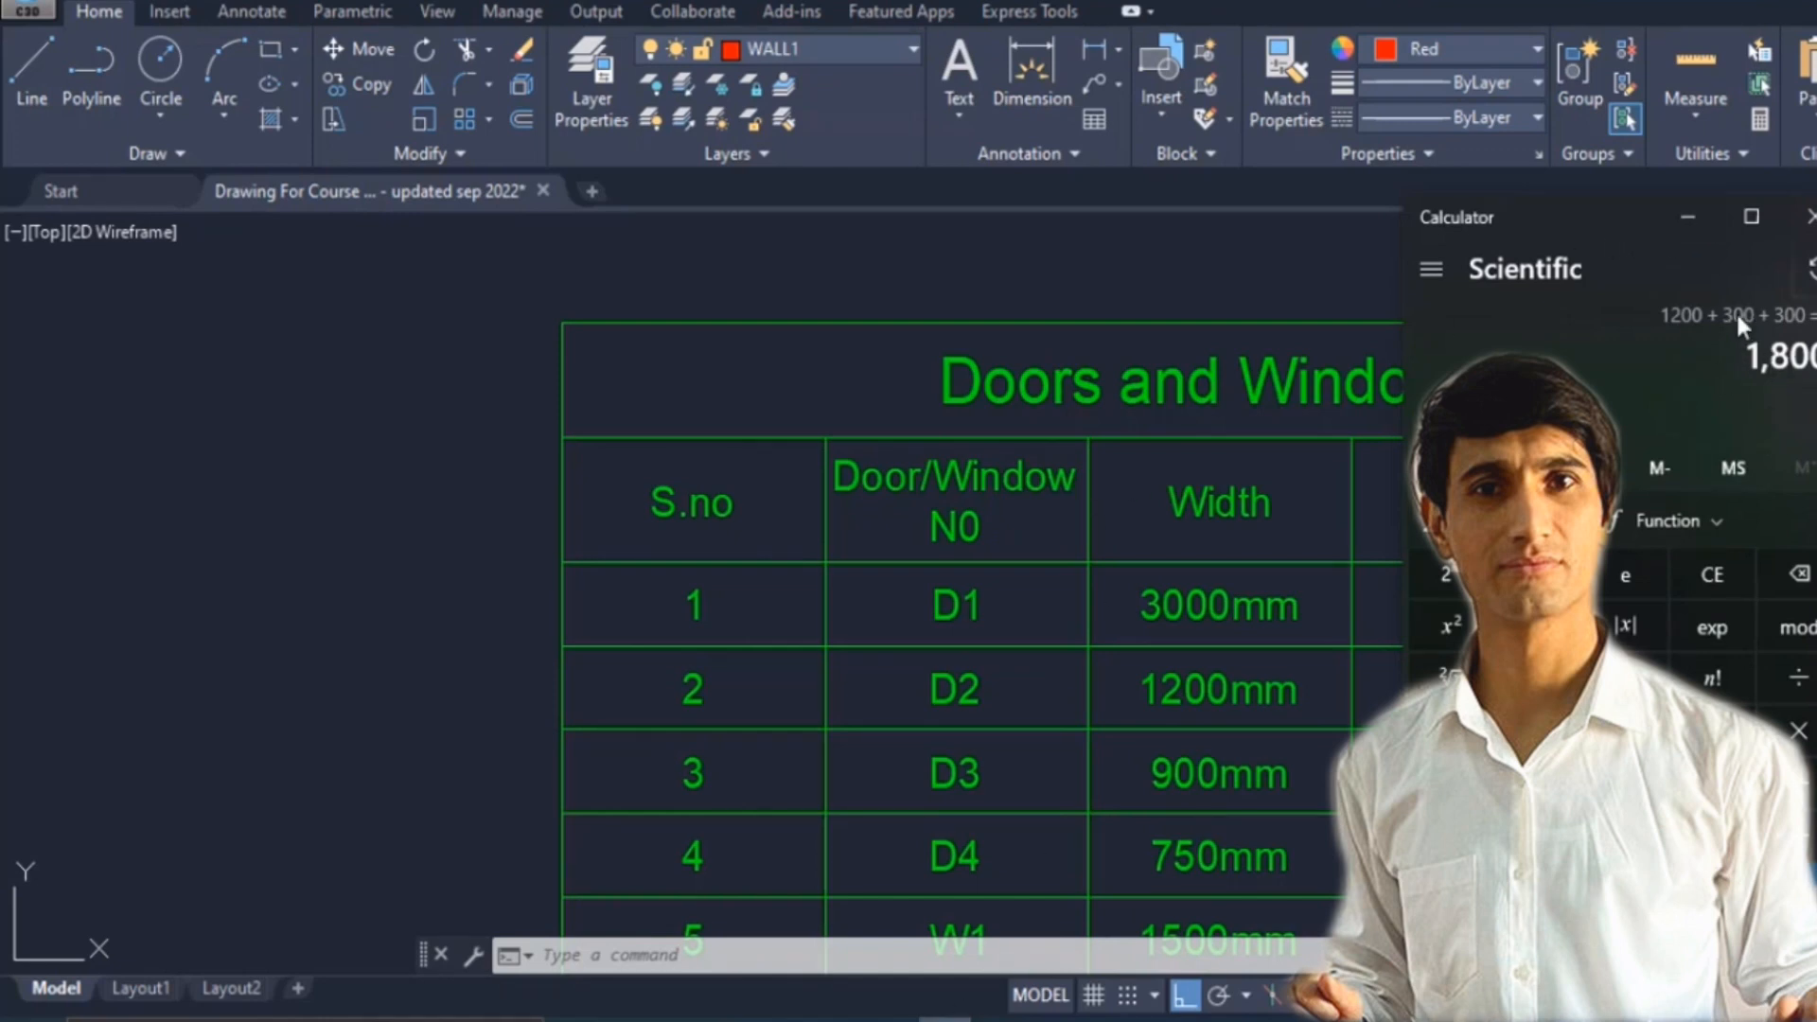
left_click(1688, 216)
Examine the bearing dimensions at the supports in the Lintel detail of the AutoCAD drawing.
scroll(1189, 521, "down", 10)
scroll(1288, 557, "down", 6)
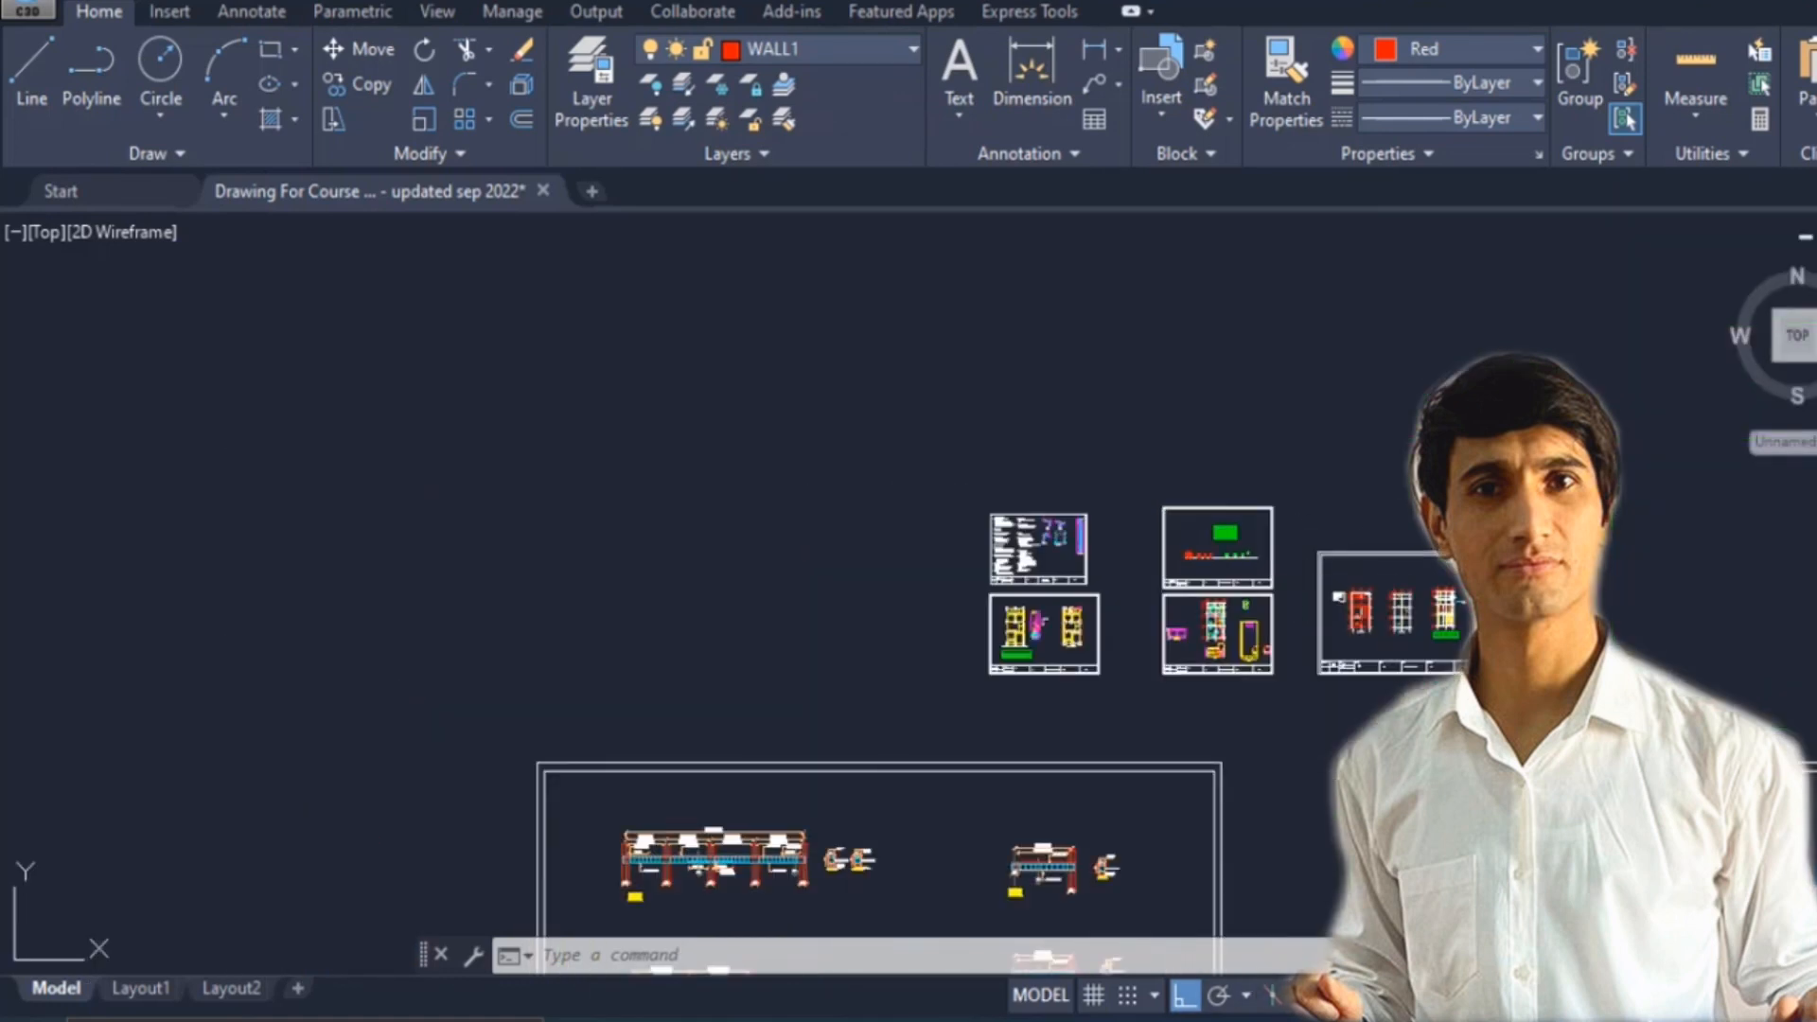
scroll(1798, 819, "up", 4)
scroll(634, 658, "up", 10)
scroll(1136, 644, "down", 2)
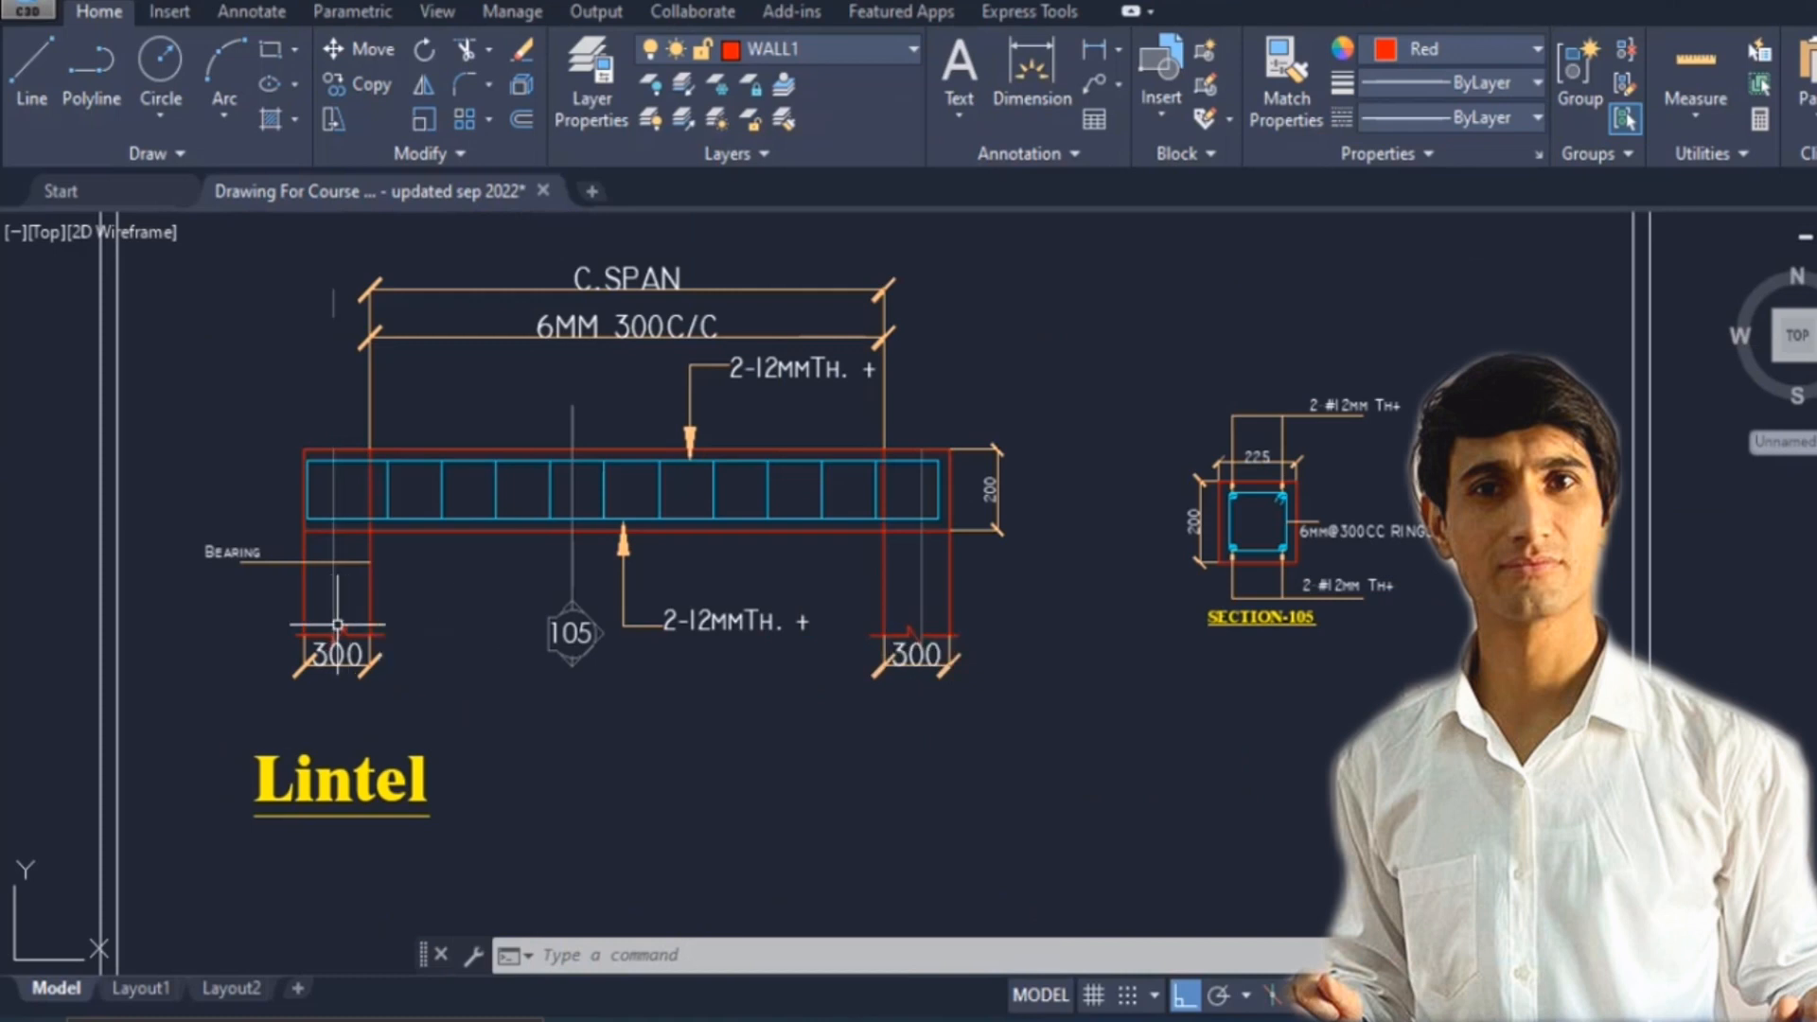
left_click(327, 561)
Switch back to Excel and enter 1.8 as the D2 lintel's length in D8.
left_click(895, 1021)
left_click(385, 446)
type("1.8")
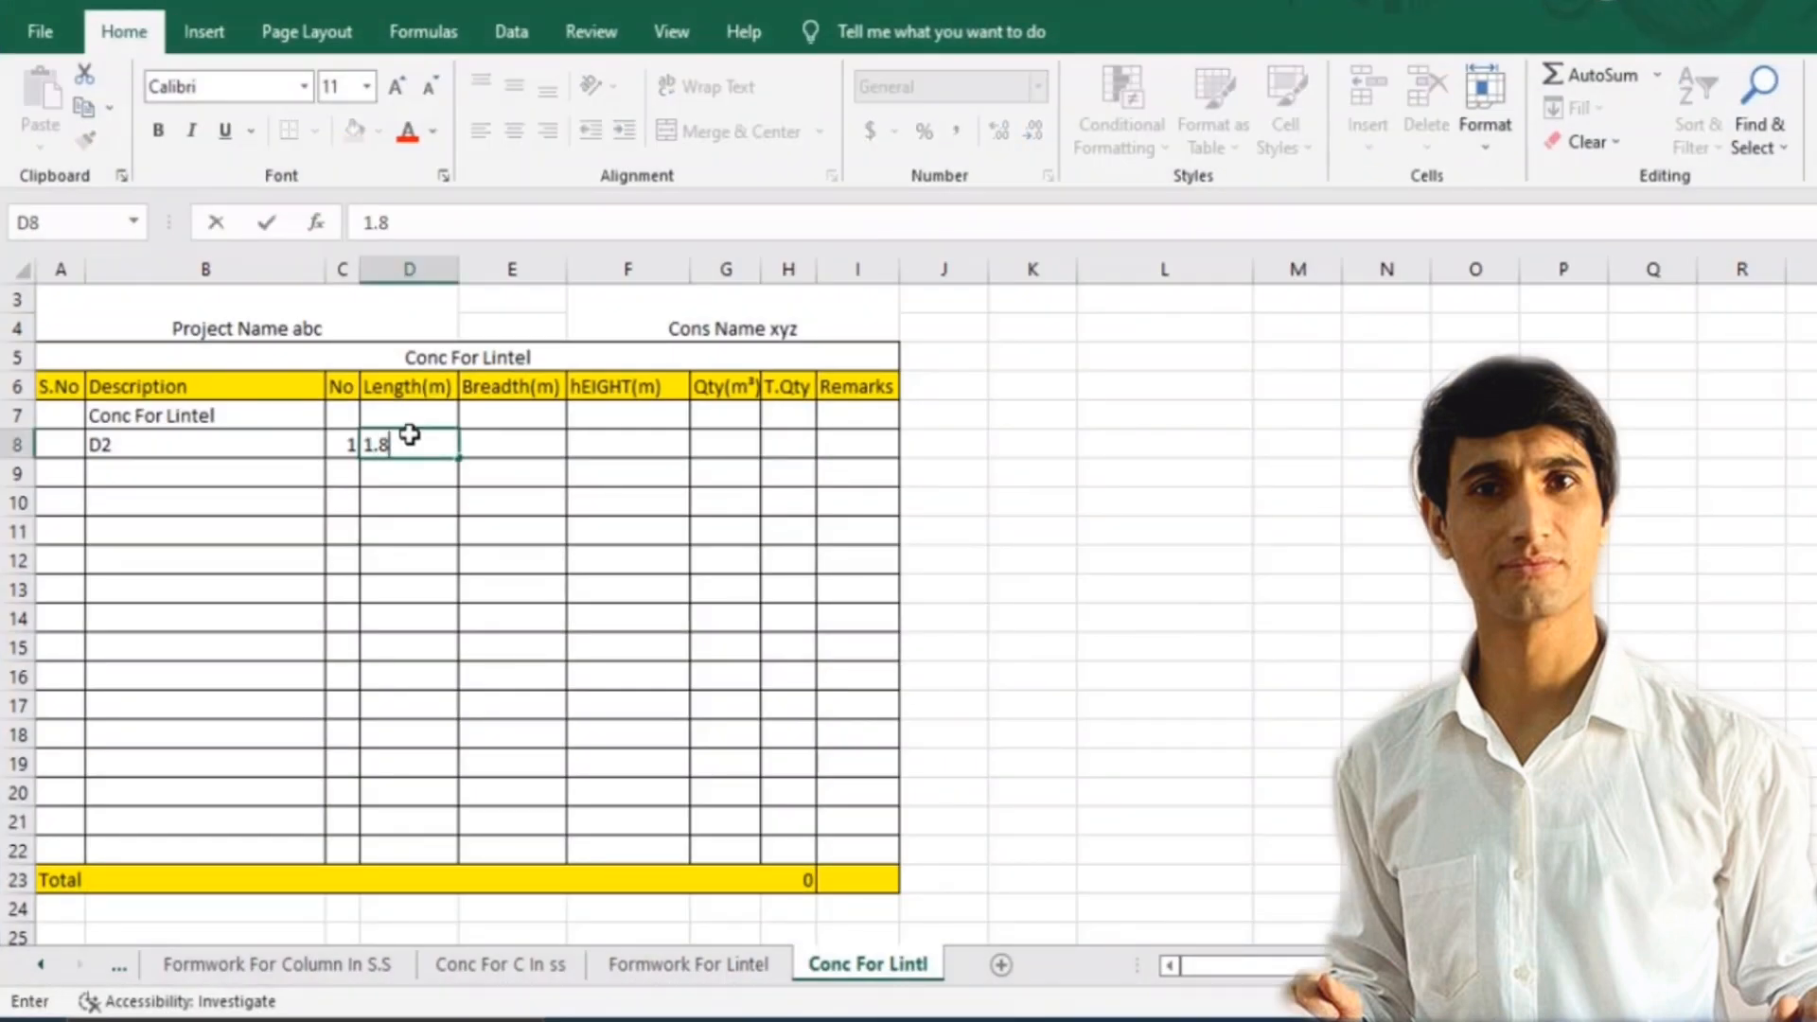
key("Tab")
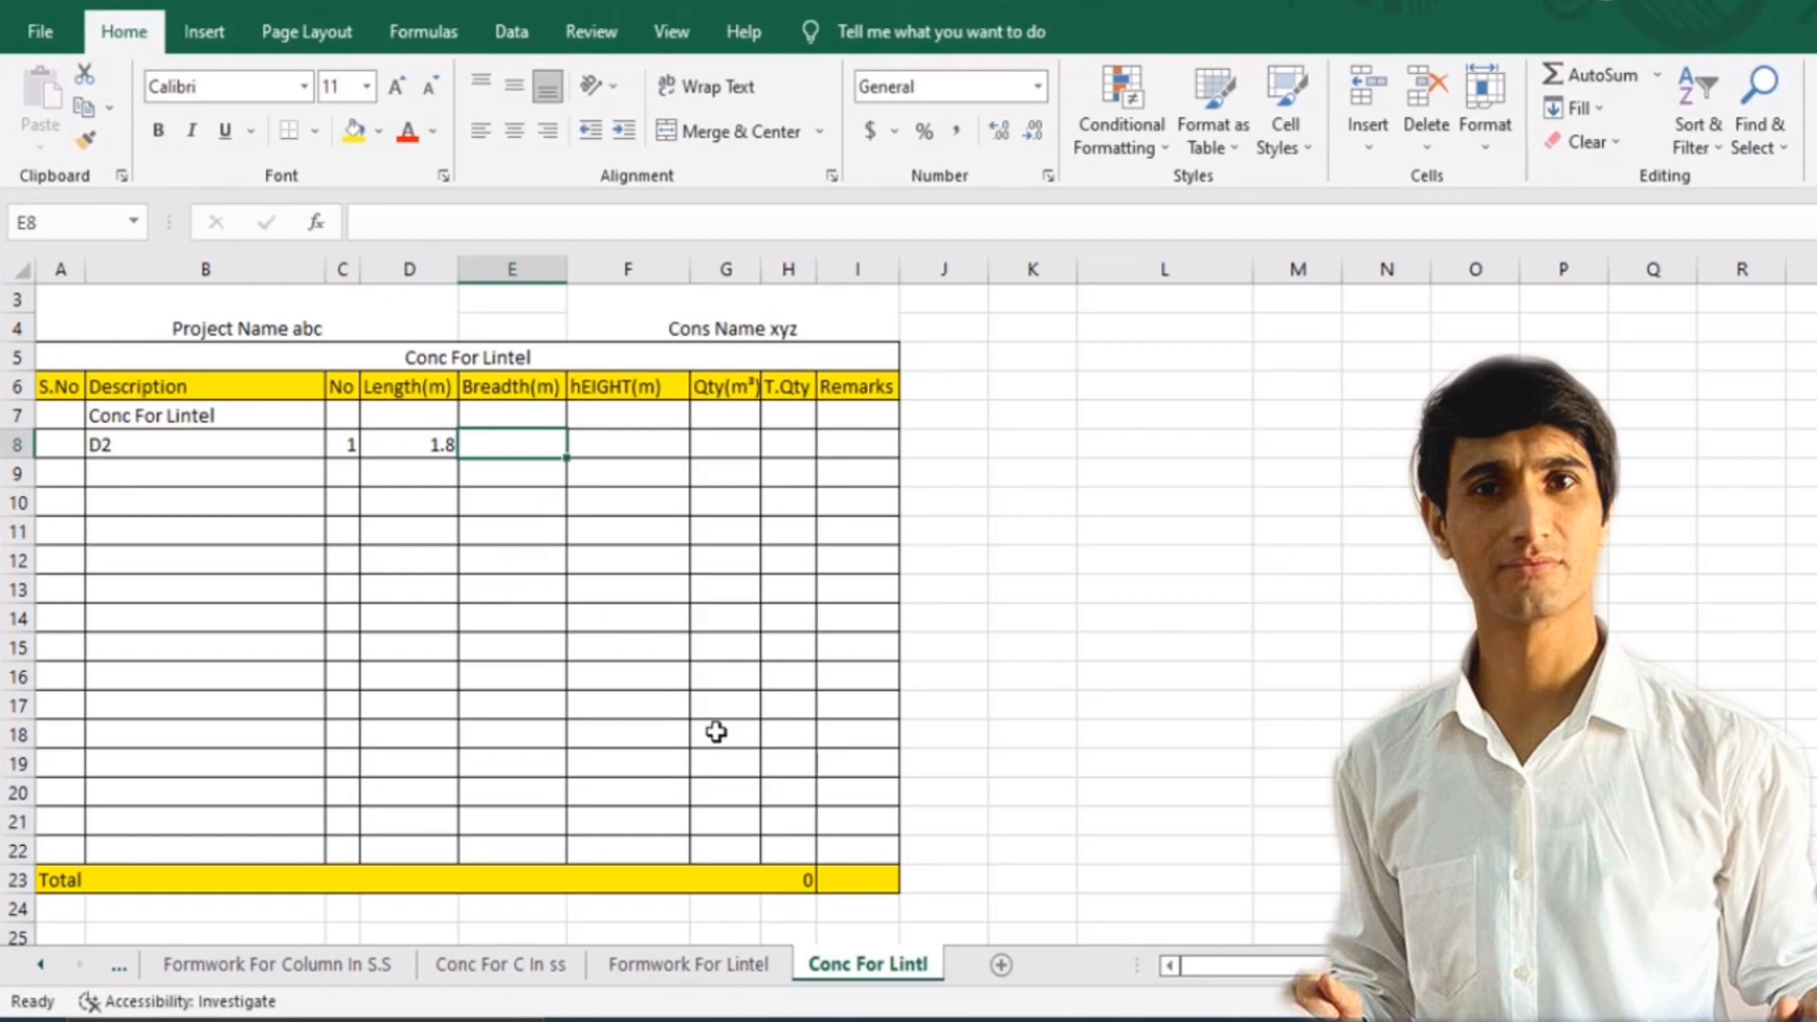
Check the lintel section in AutoCAD and enter D2's breadth of 0.225 in E8 and height of 0.2 in F8 in Excel.
key("alt+Tab")
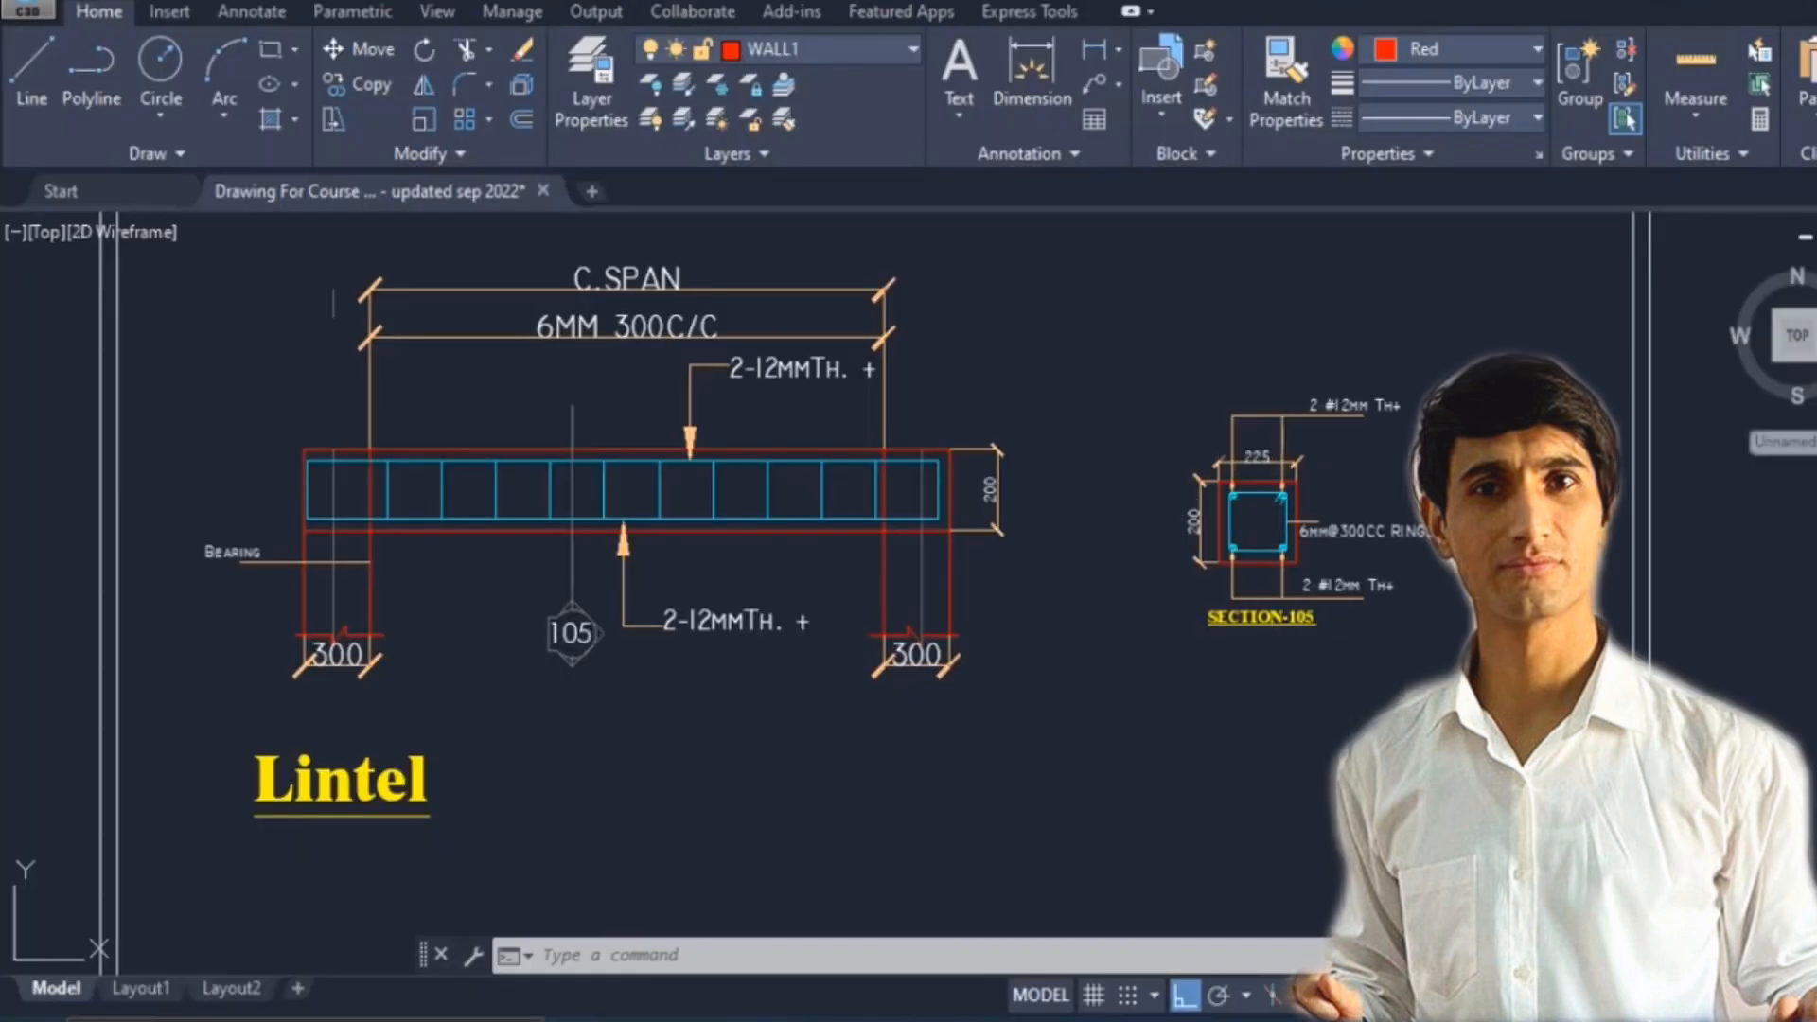
key("alt+Tab")
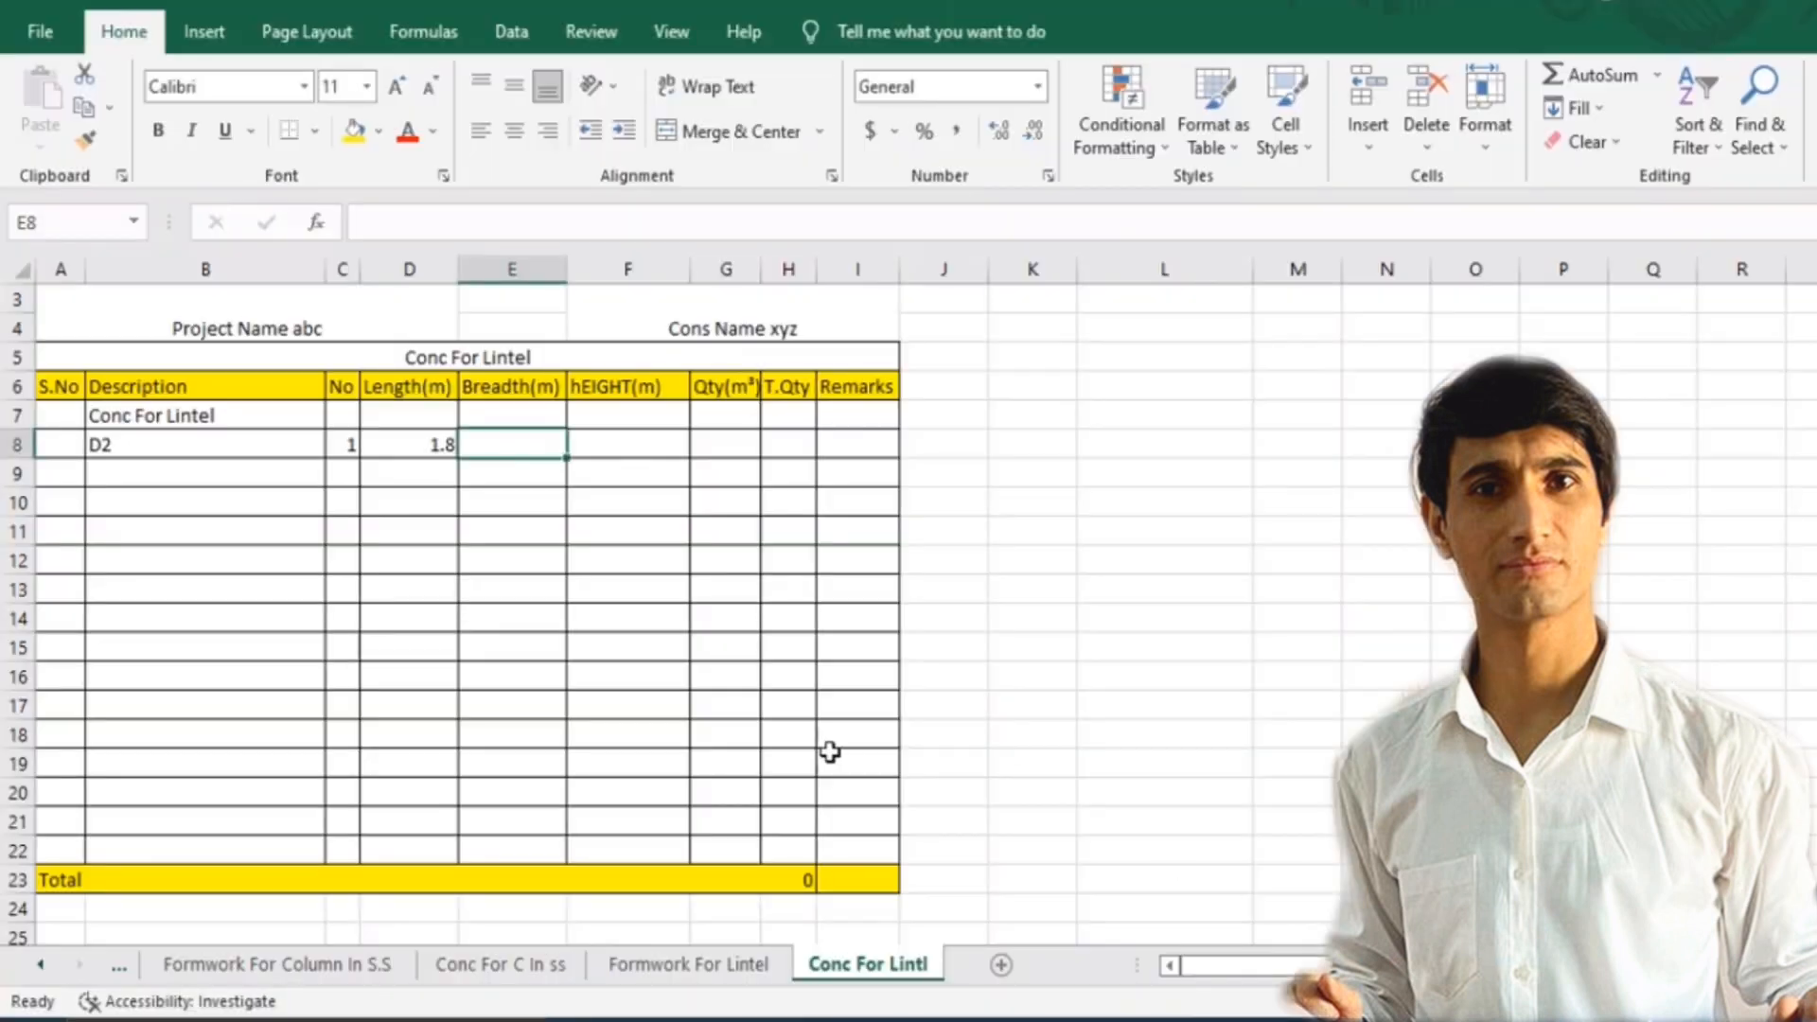
type("0.2")
key("Tab")
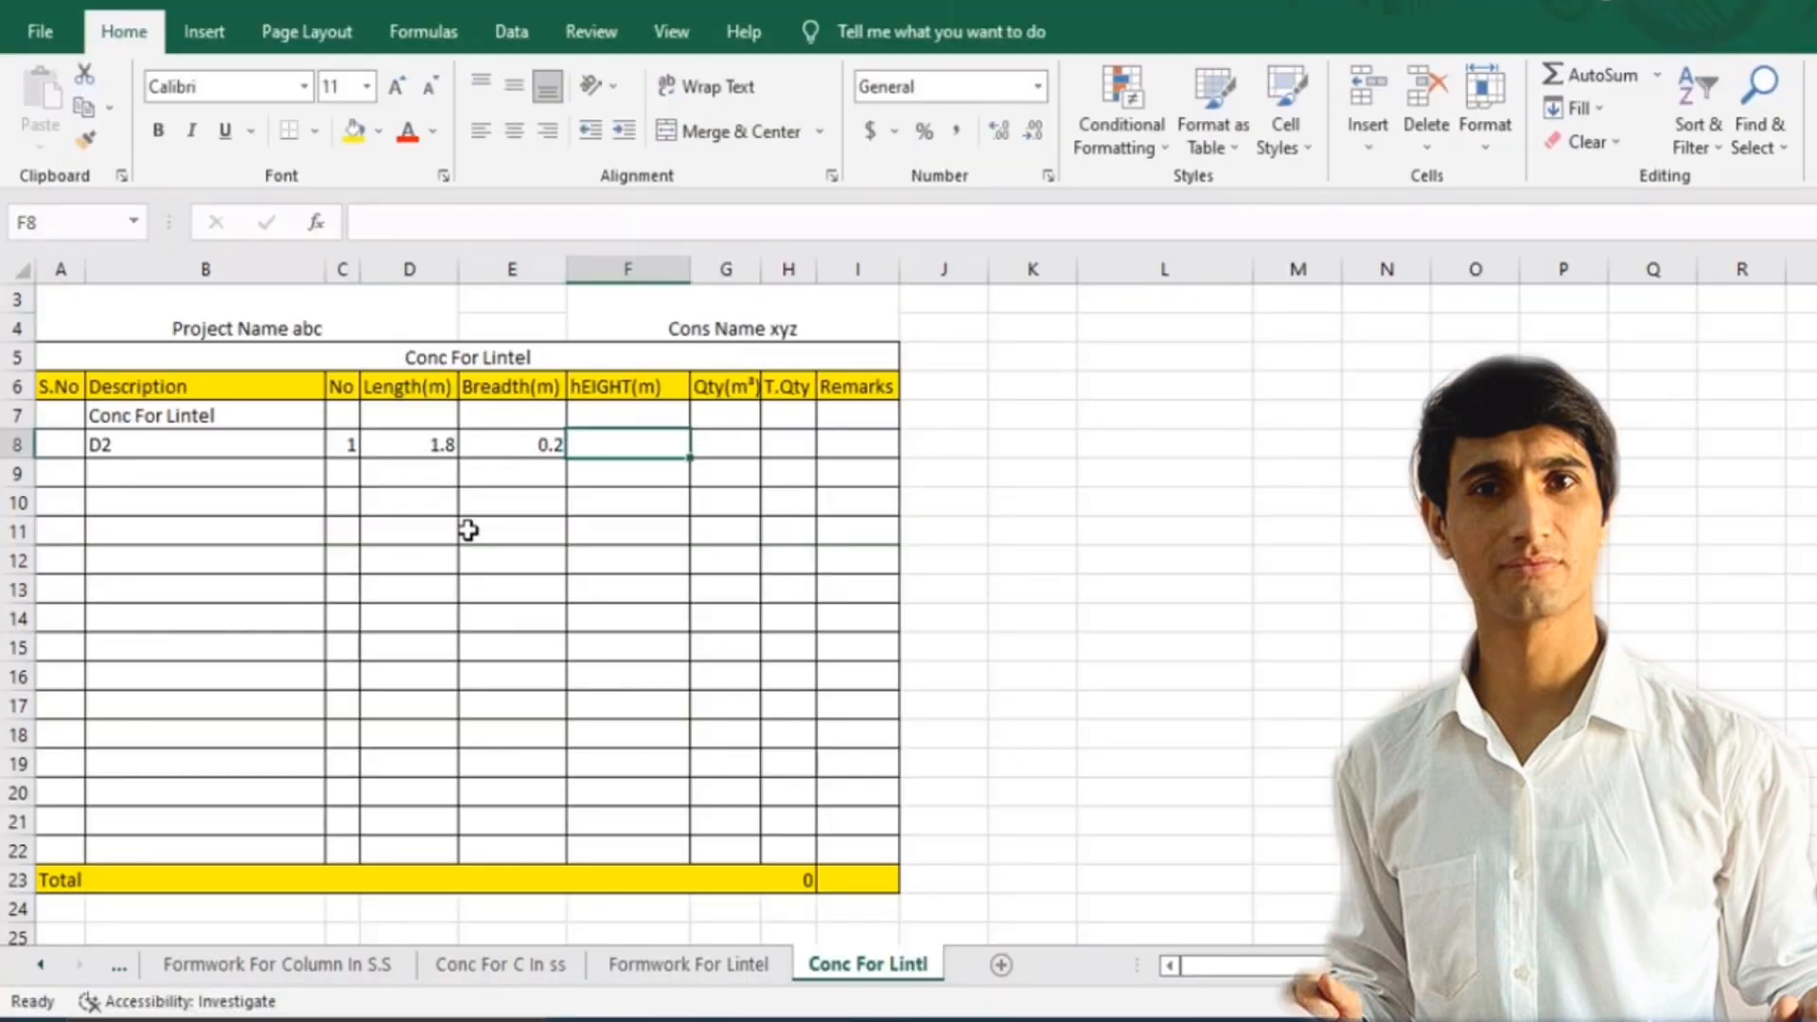
key("Left")
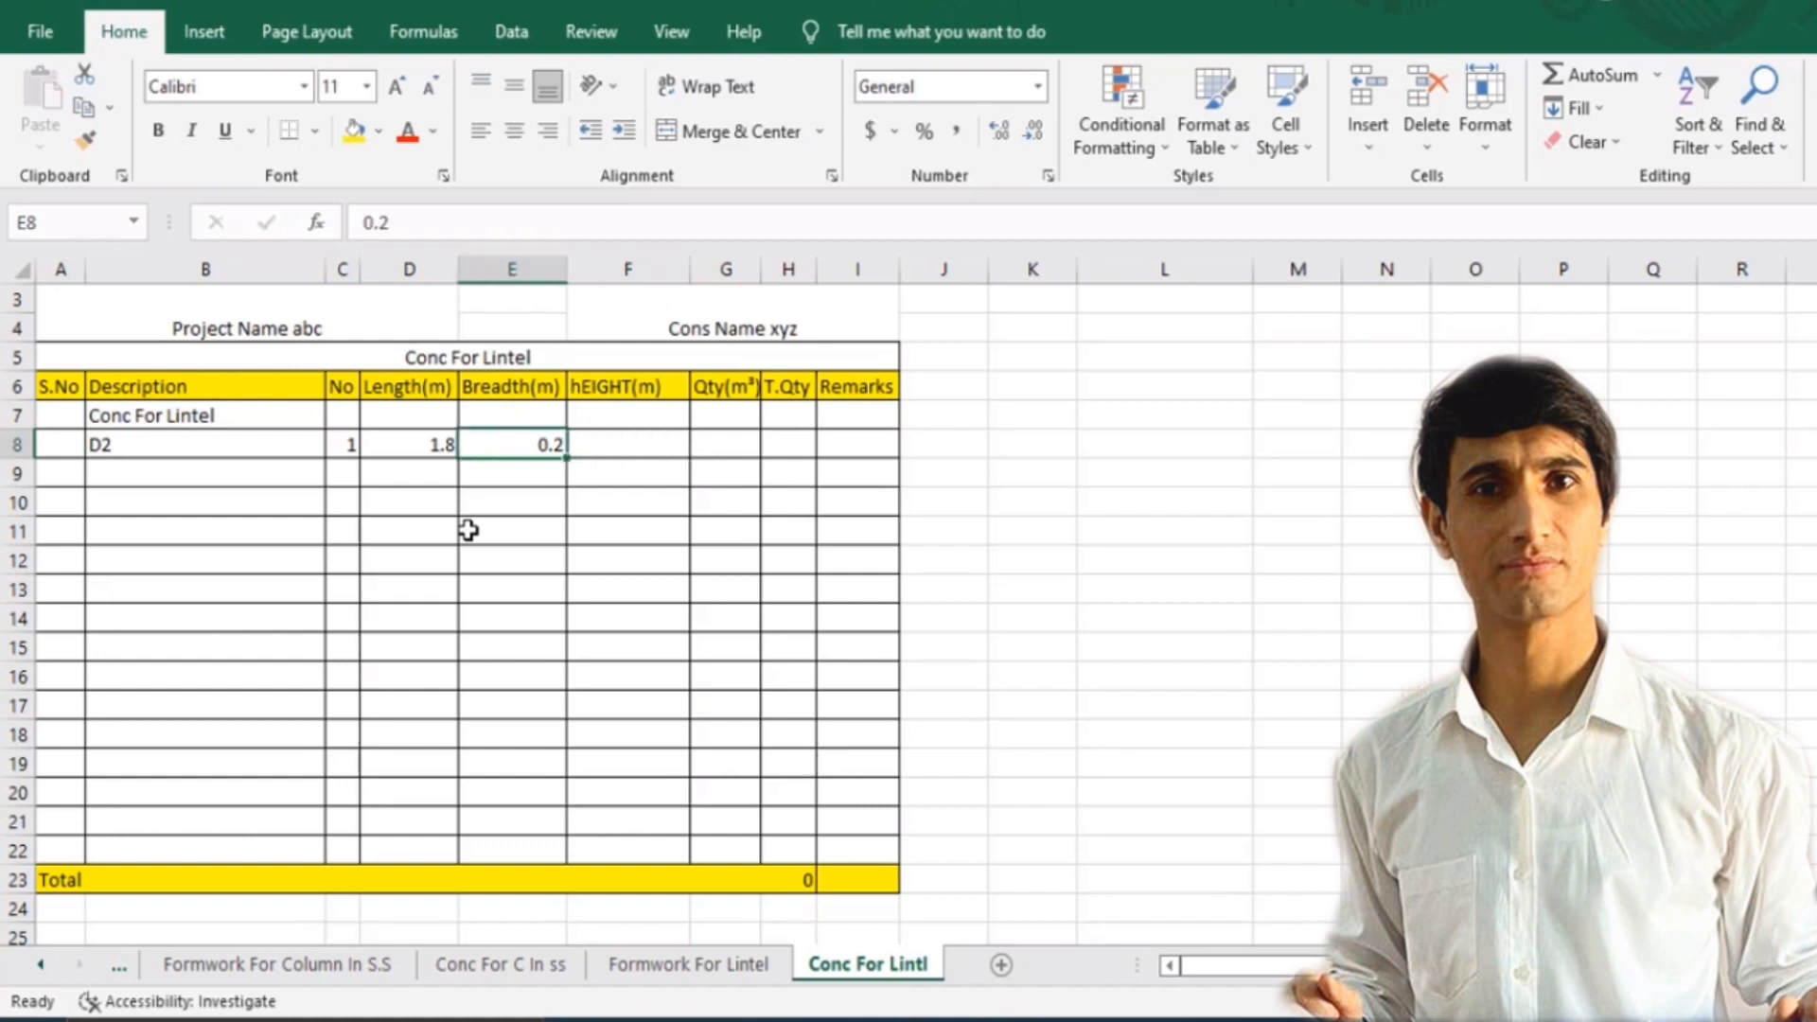
type(".225")
key("Tab")
type(".")
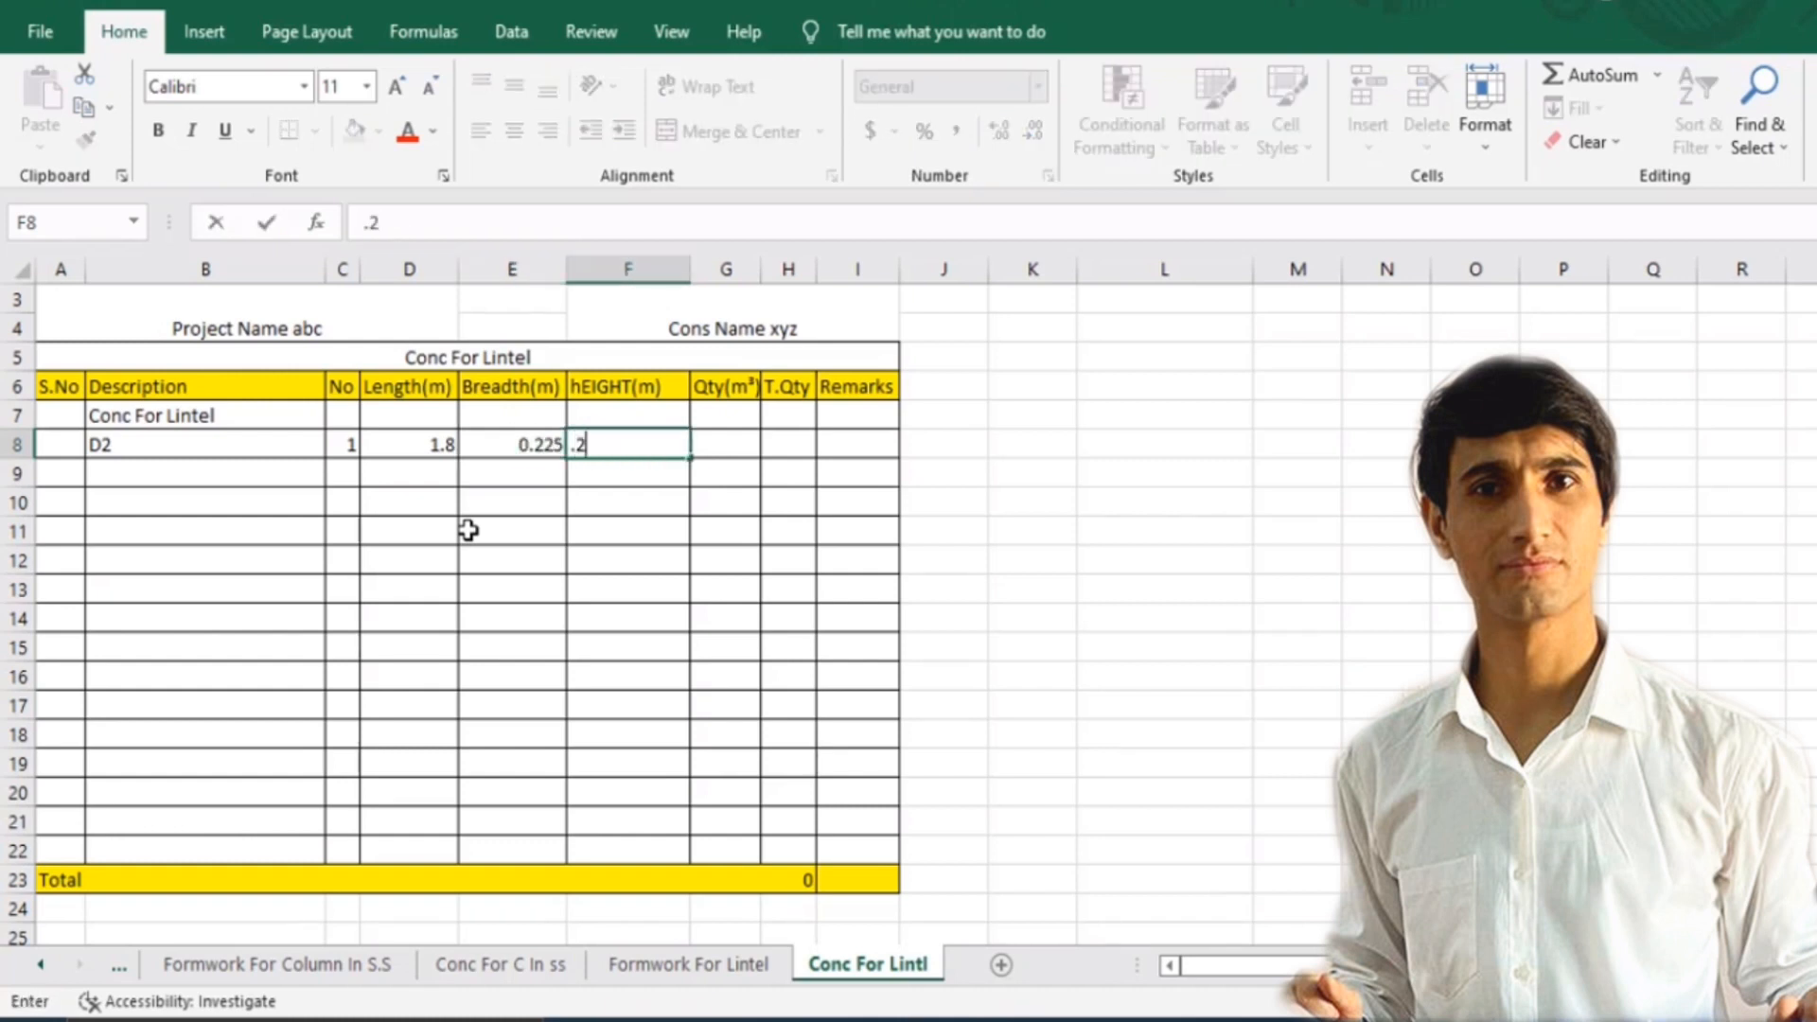
type("2")
key("Return")
Calculate D2's concrete quantity in G8 with the formula =C8*D8*E8*F8.
left_click(742, 435)
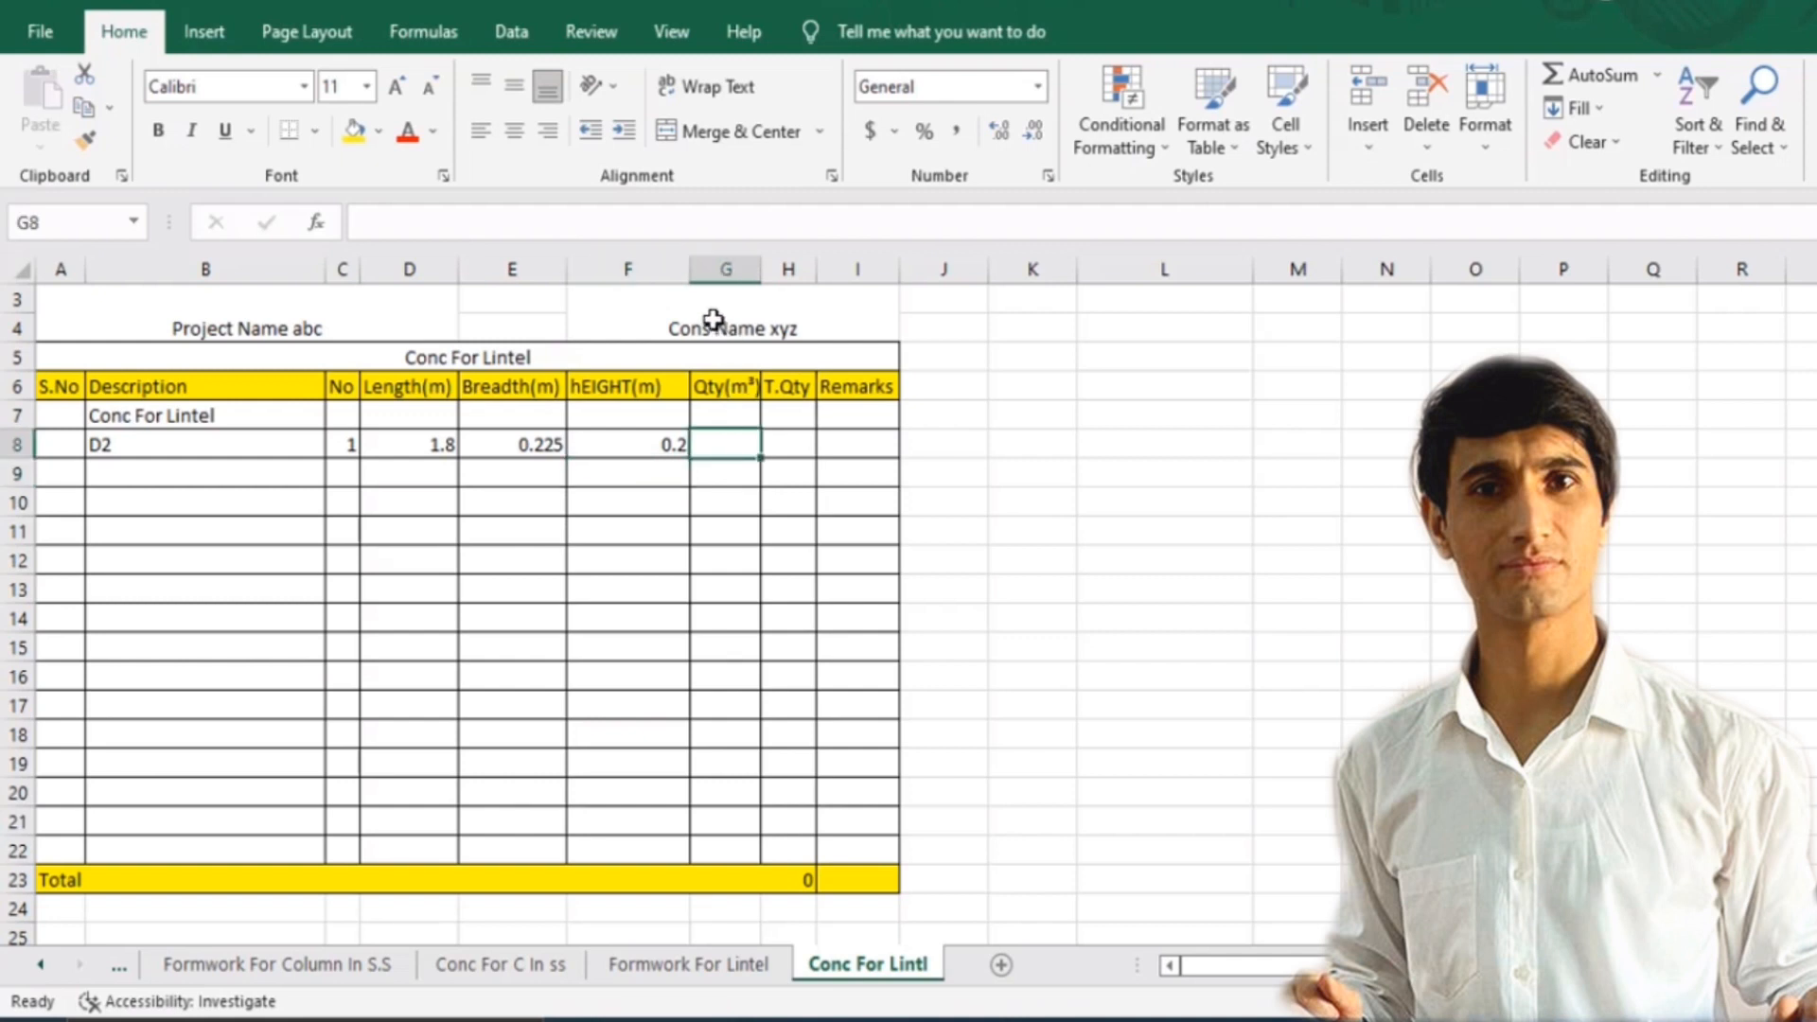
type("=")
left_click(342, 444)
type("*")
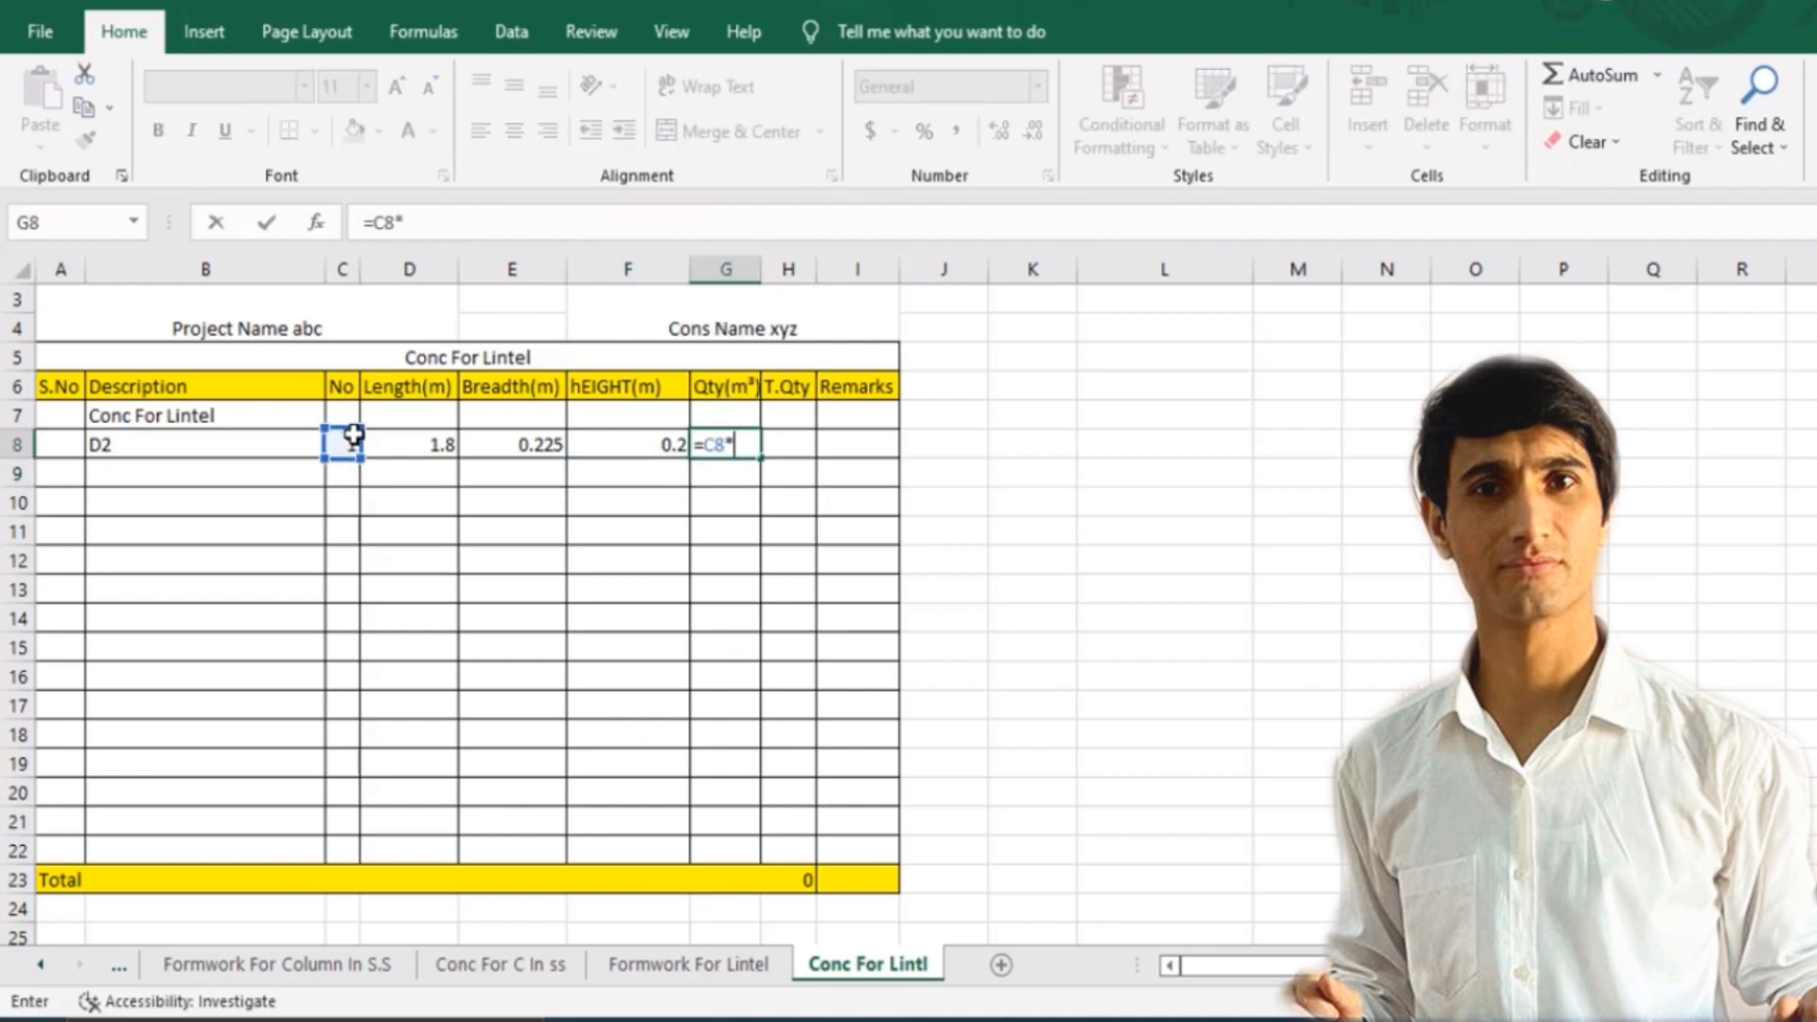
left_click(426, 440)
type("*")
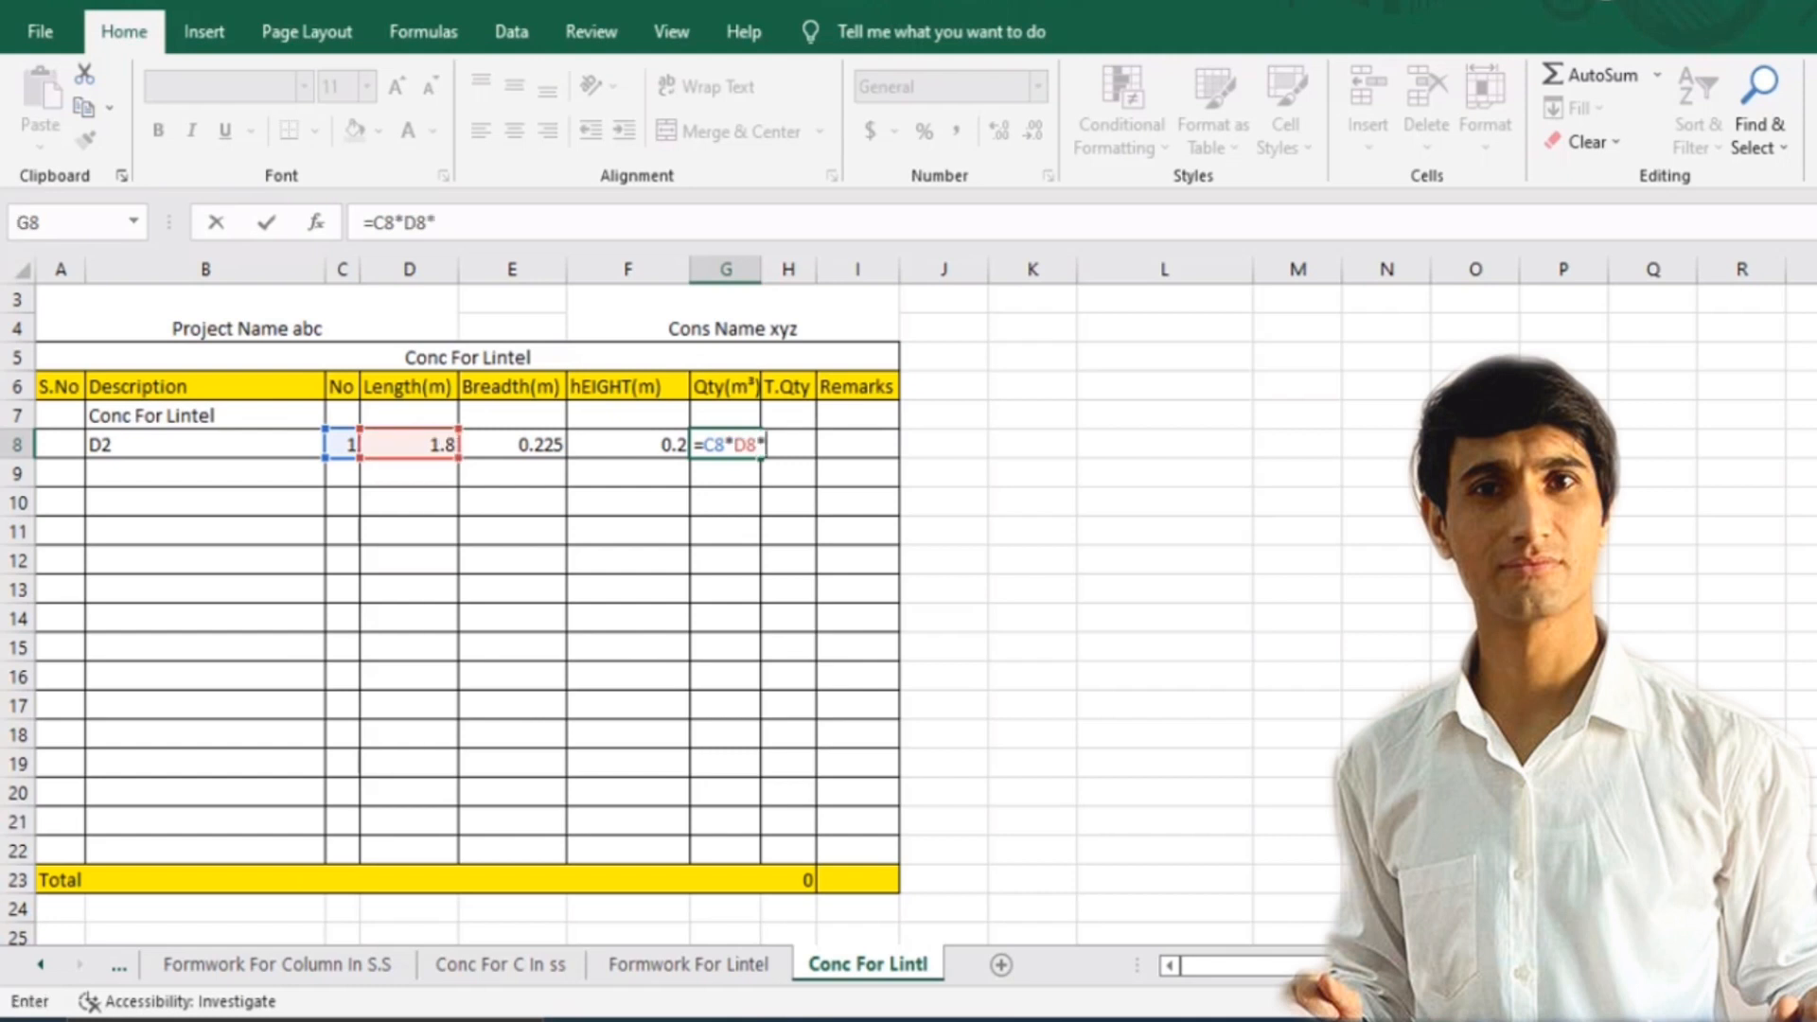
left_click(540, 440)
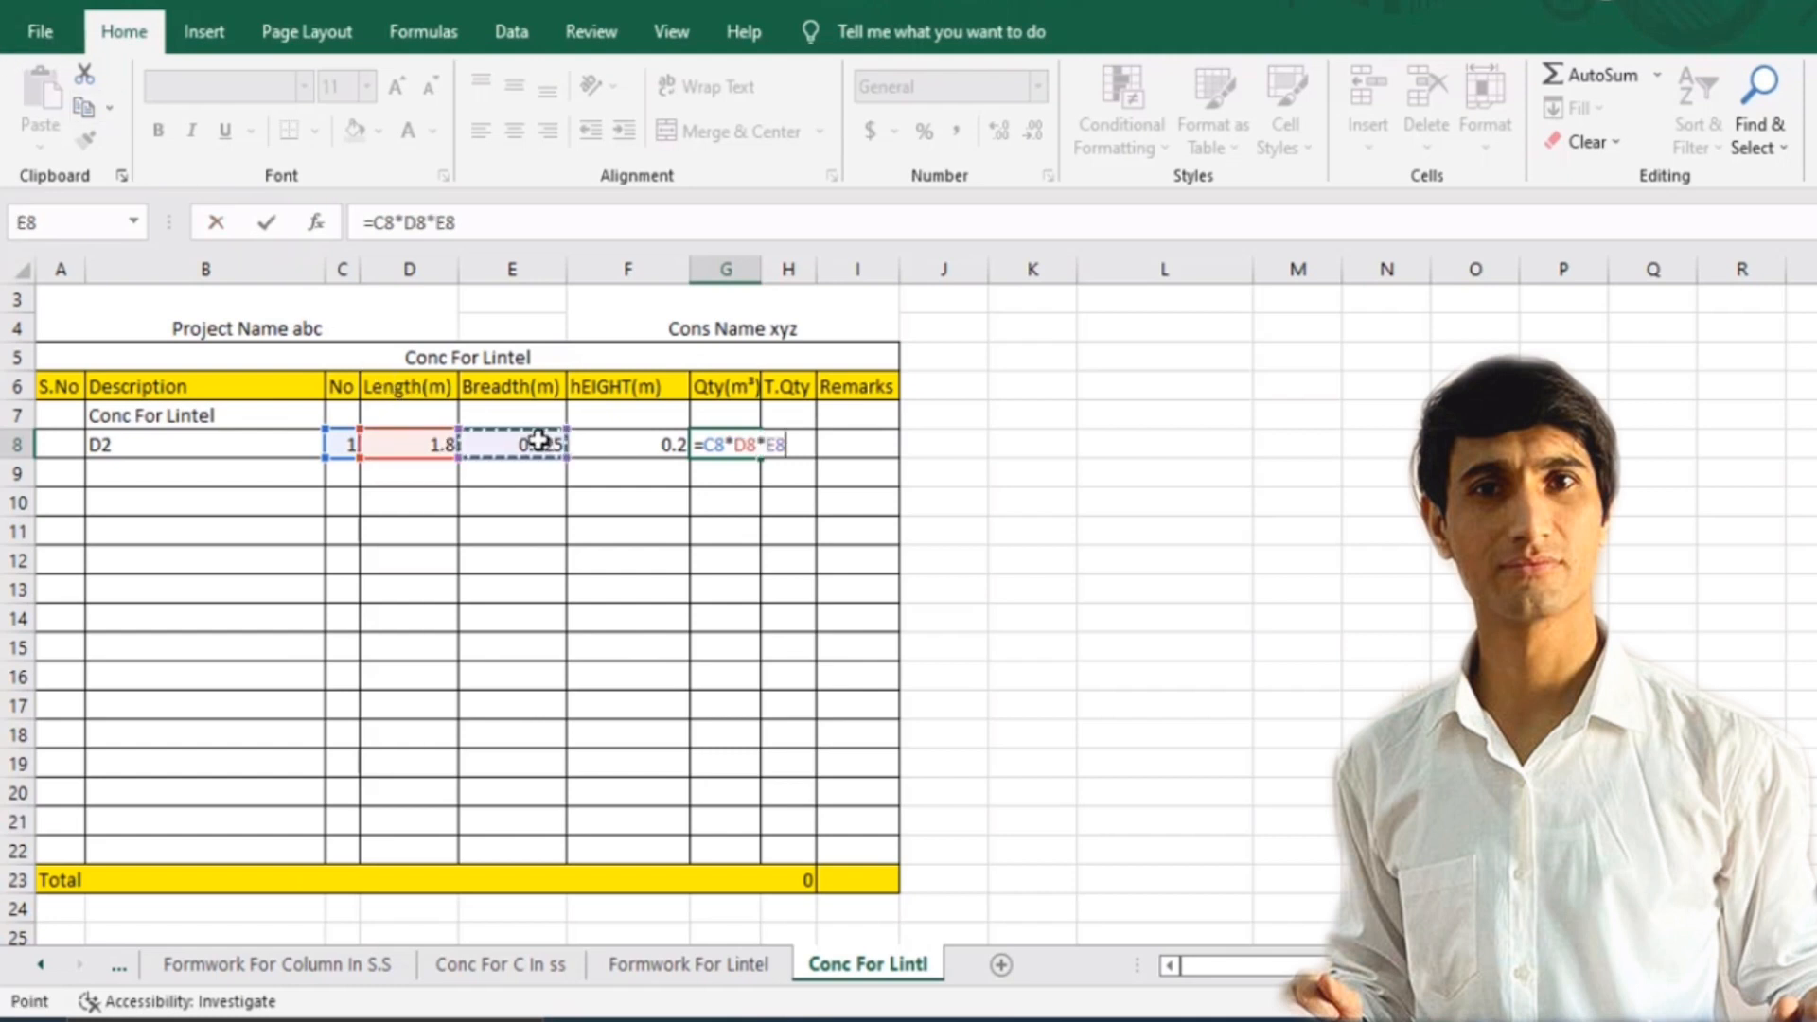
type("*")
left_click(643, 436)
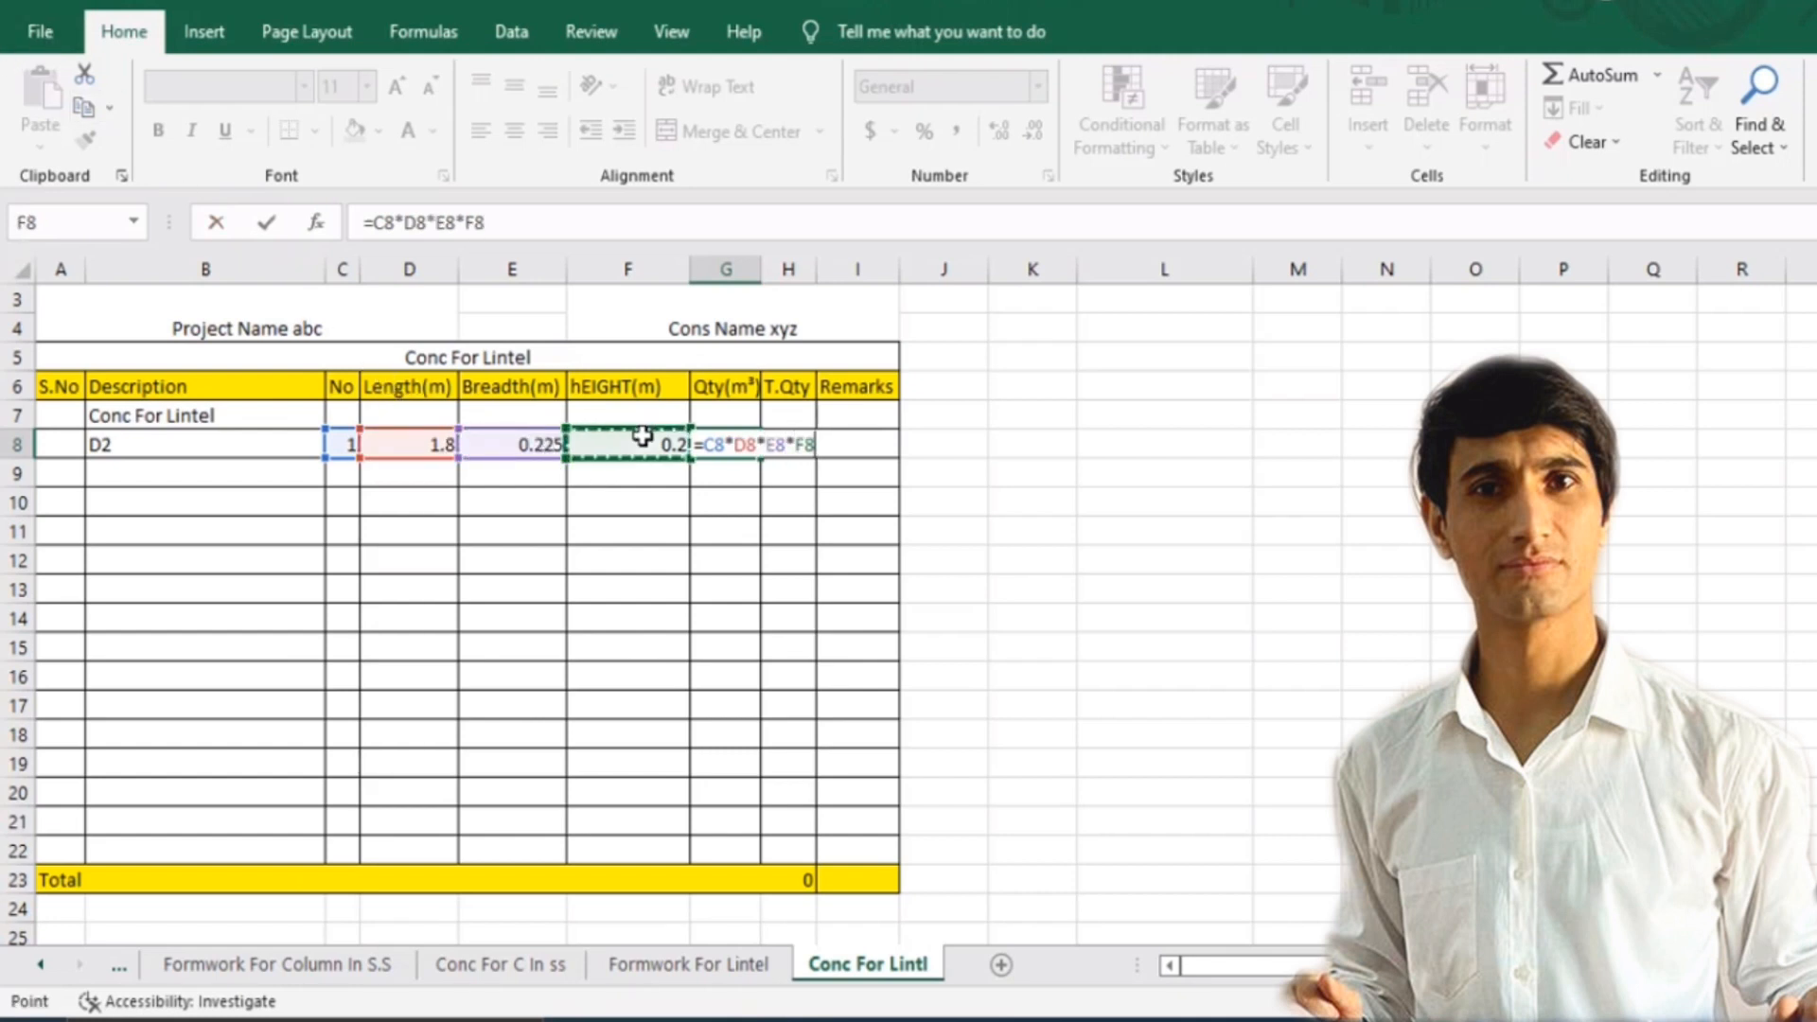
key("Return")
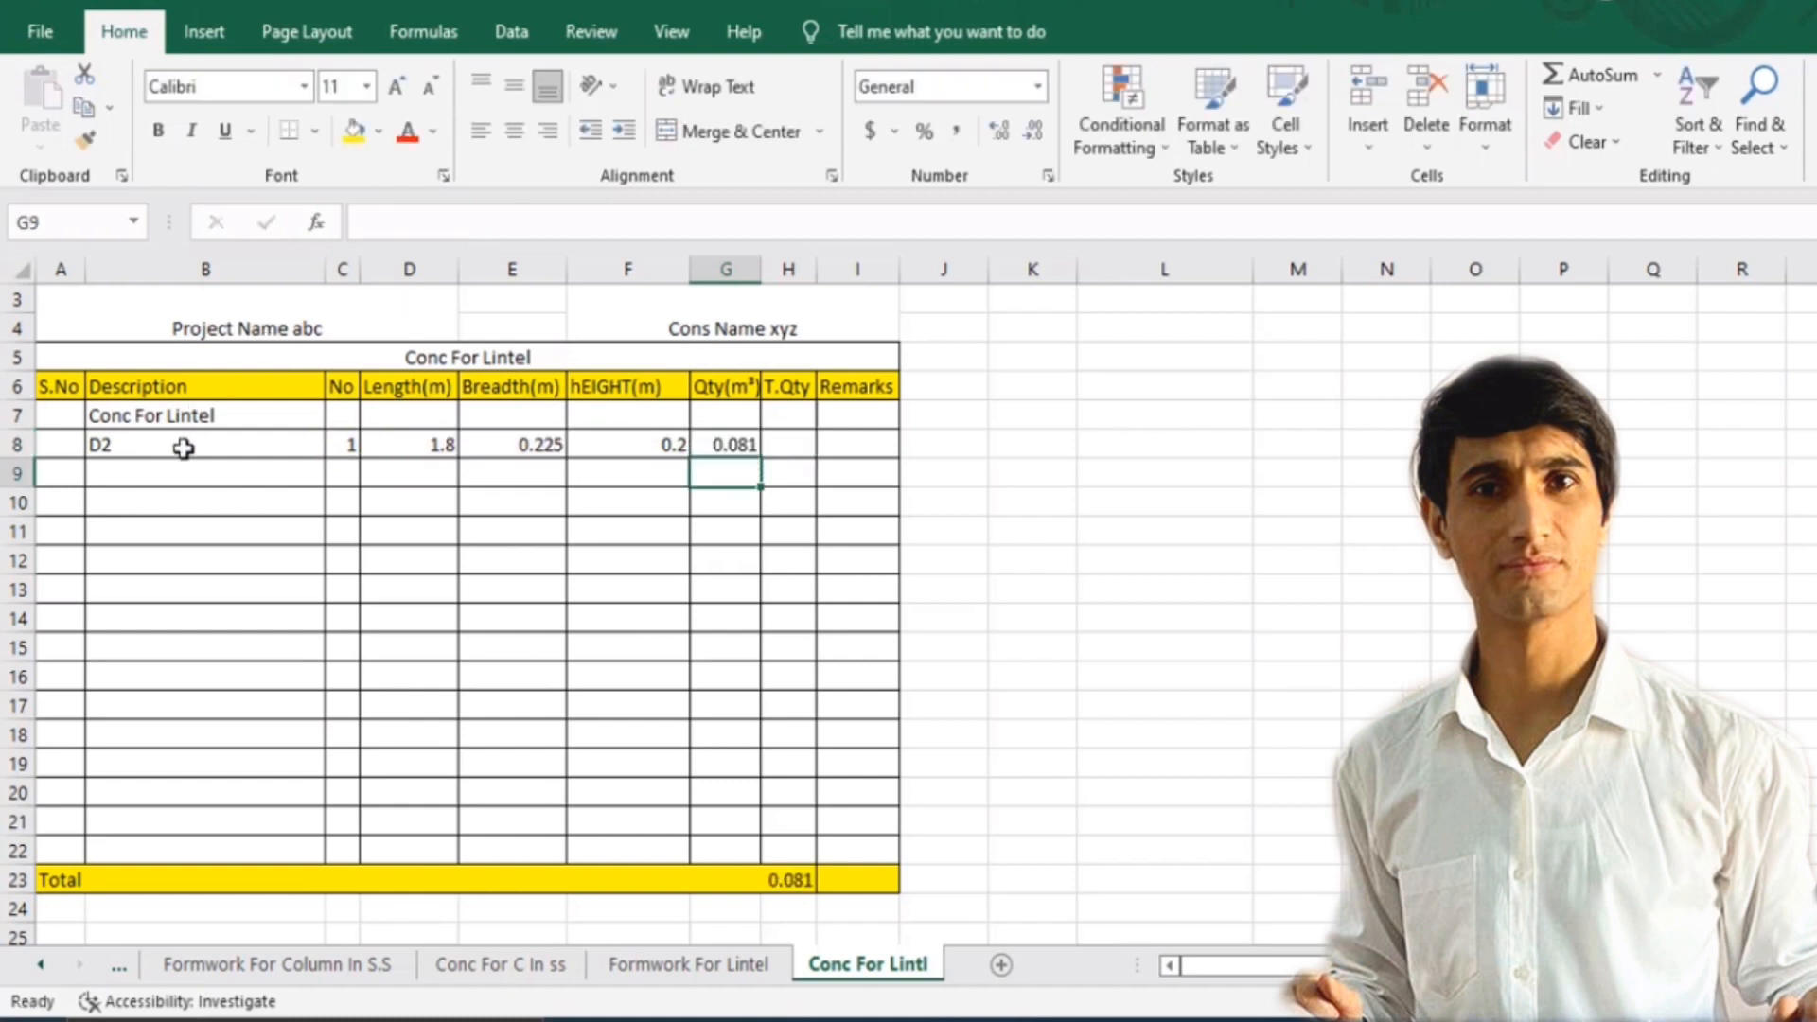
Enter D3 as the next lintel description in B9.
left_click(157, 475)
type("d")
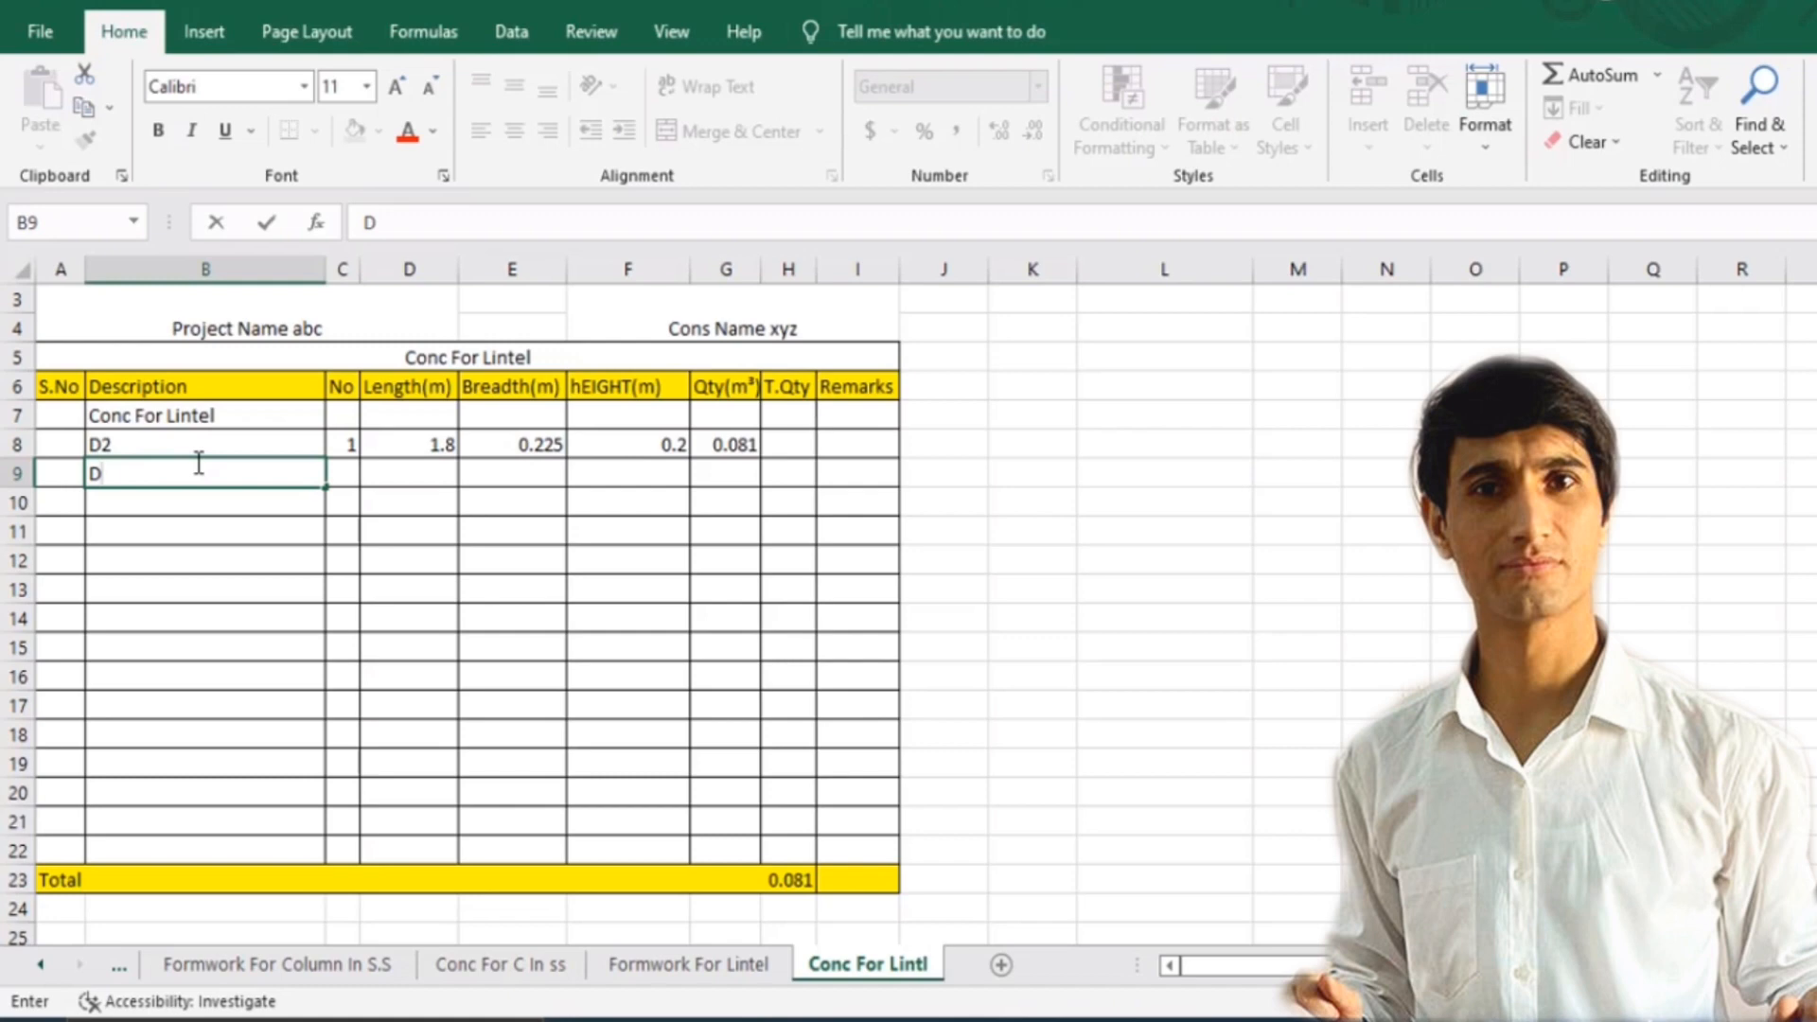
type("3")
key("Tab")
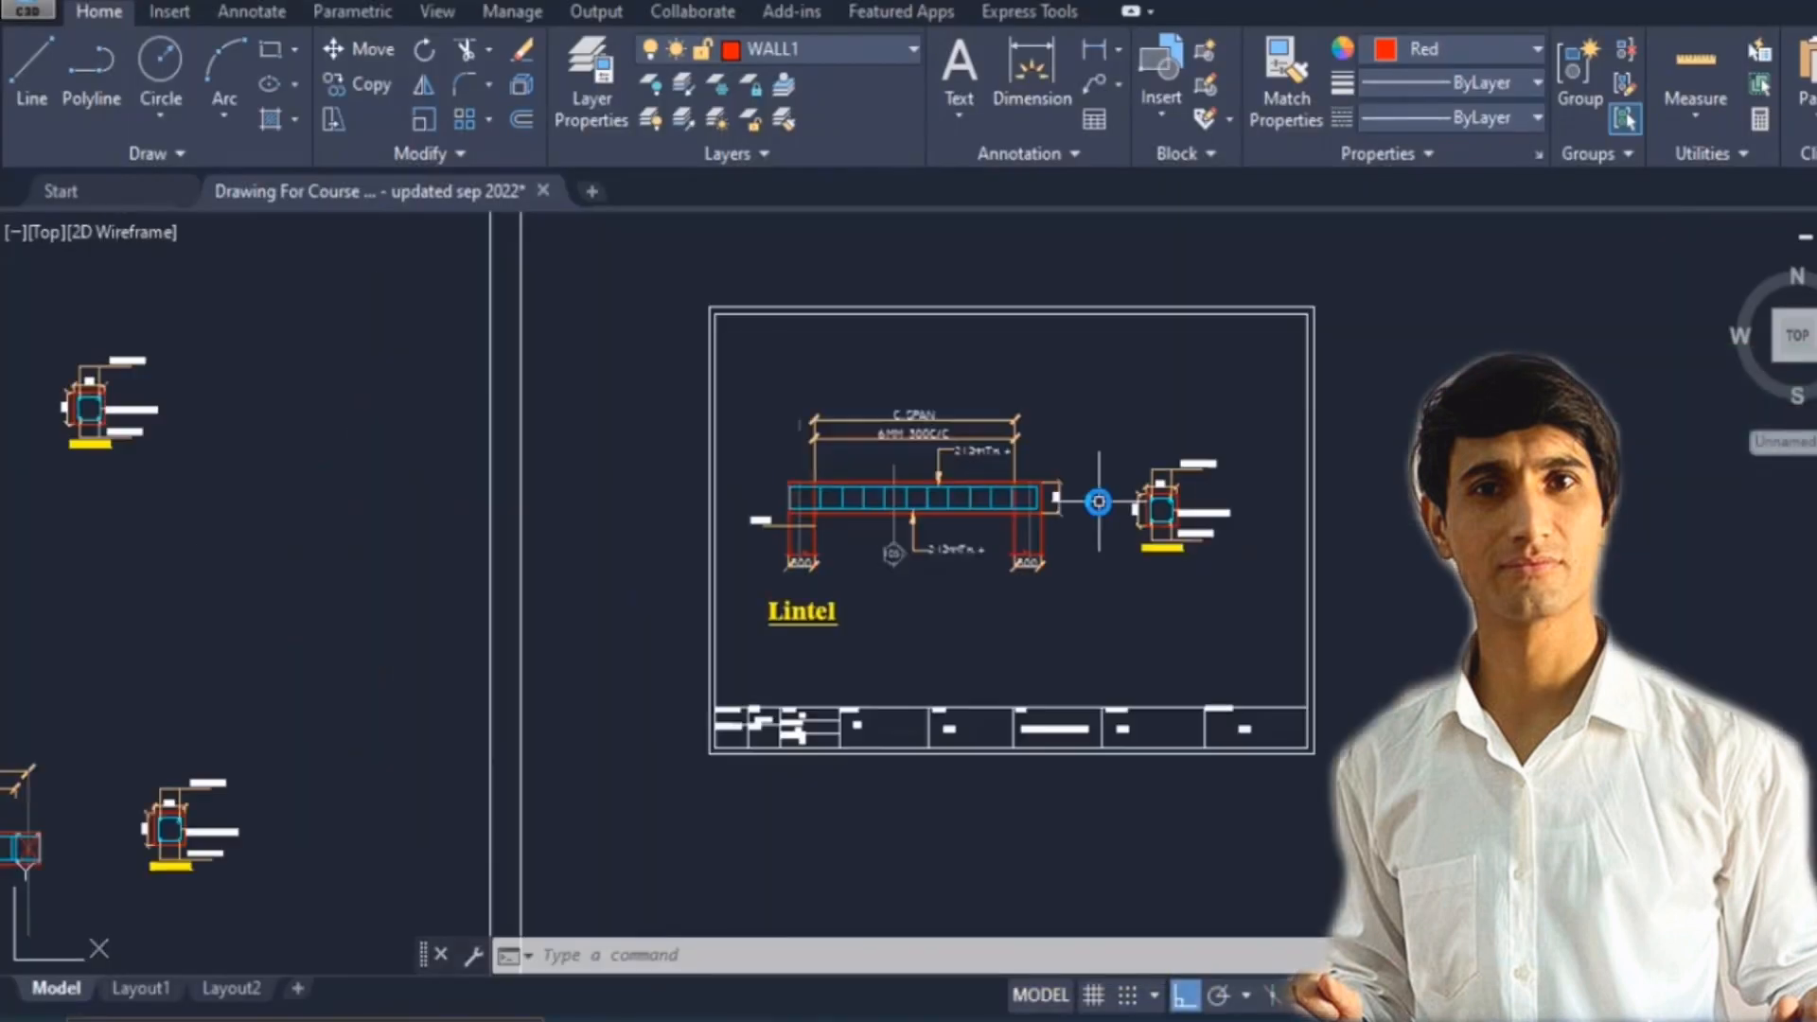
Switch to AutoCAD, count the D3 doors on the ground floor plan and check D3's width in the Doors and Windows Schedule.
scroll(650, 397, "down", 6)
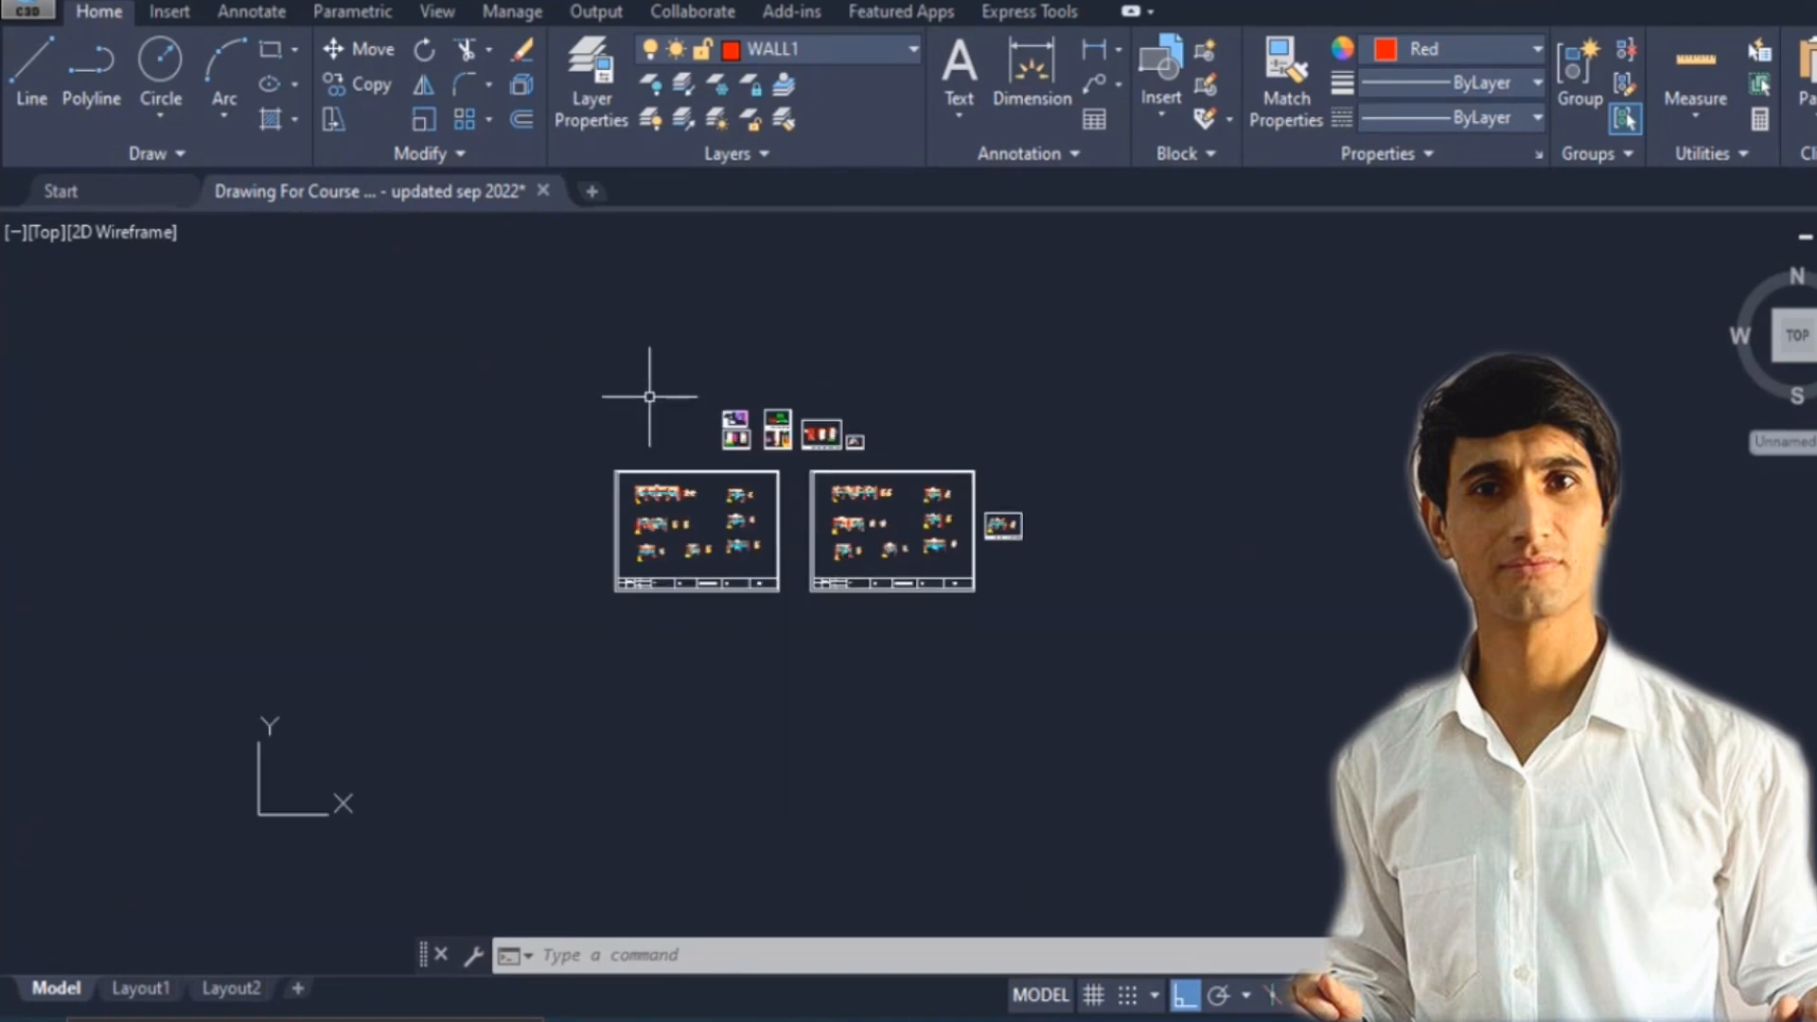
scroll(770, 430, "up", 8)
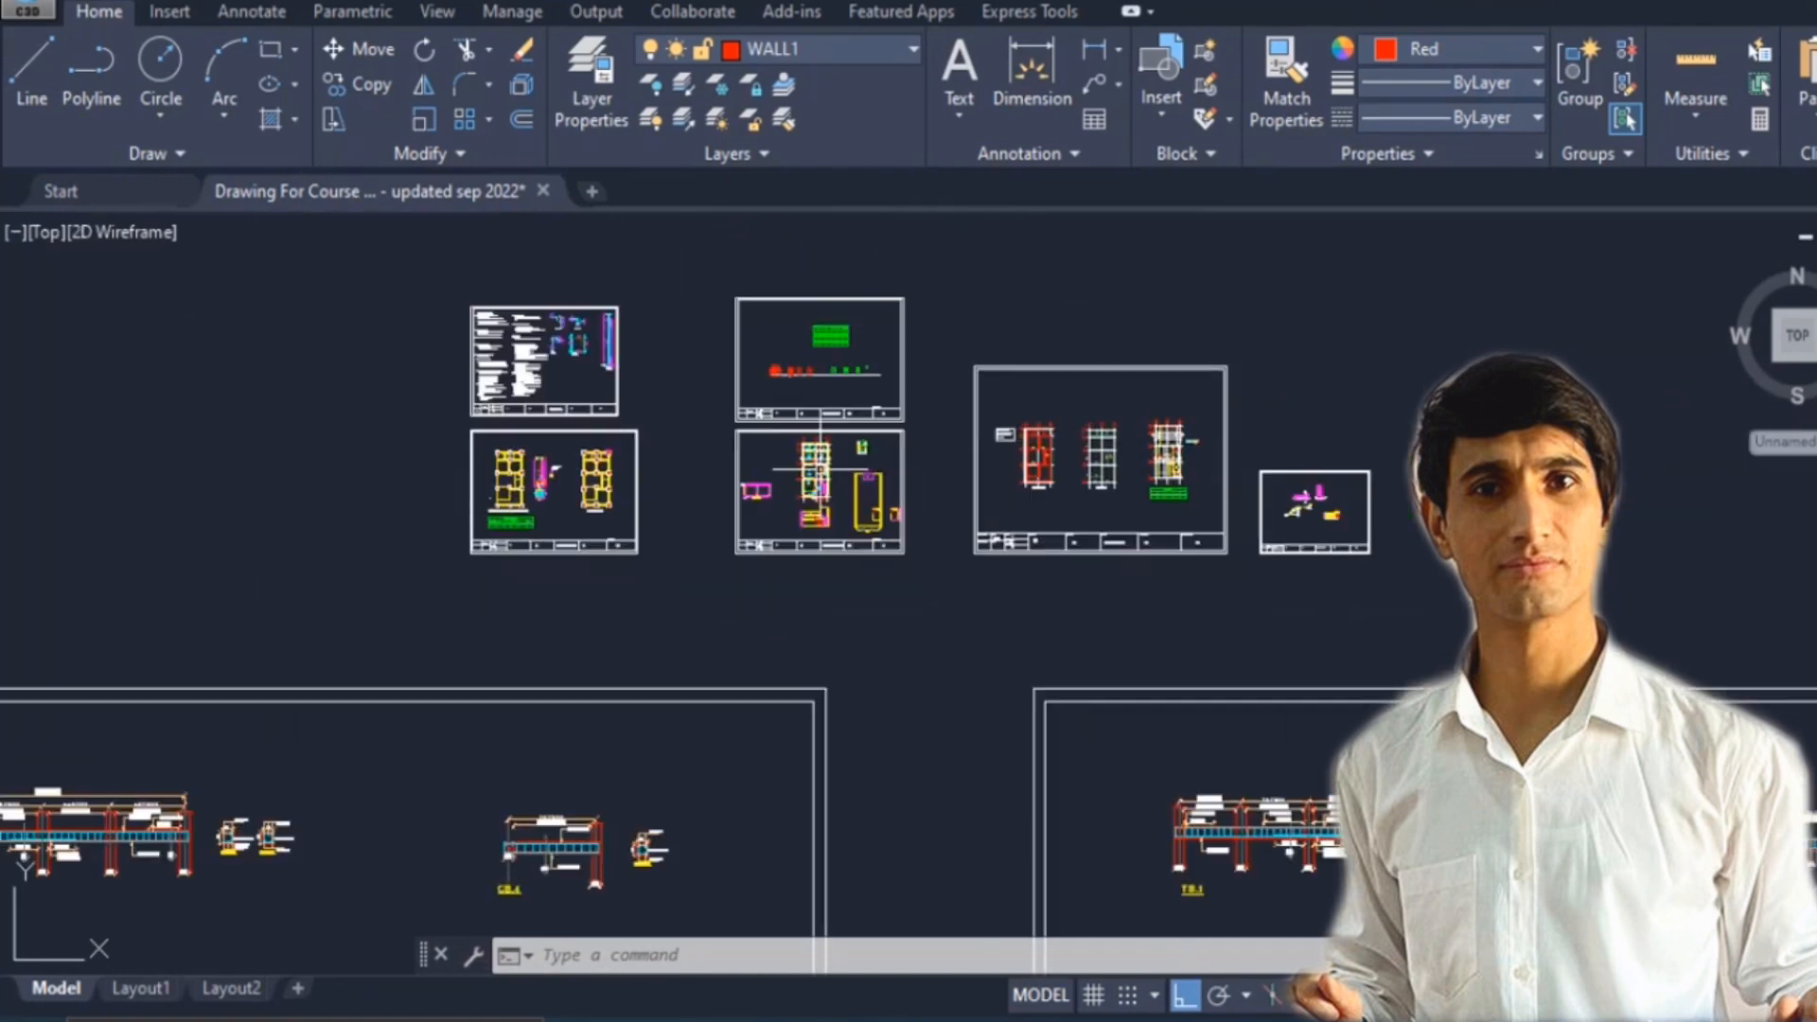
scroll(821, 469, "up", 10)
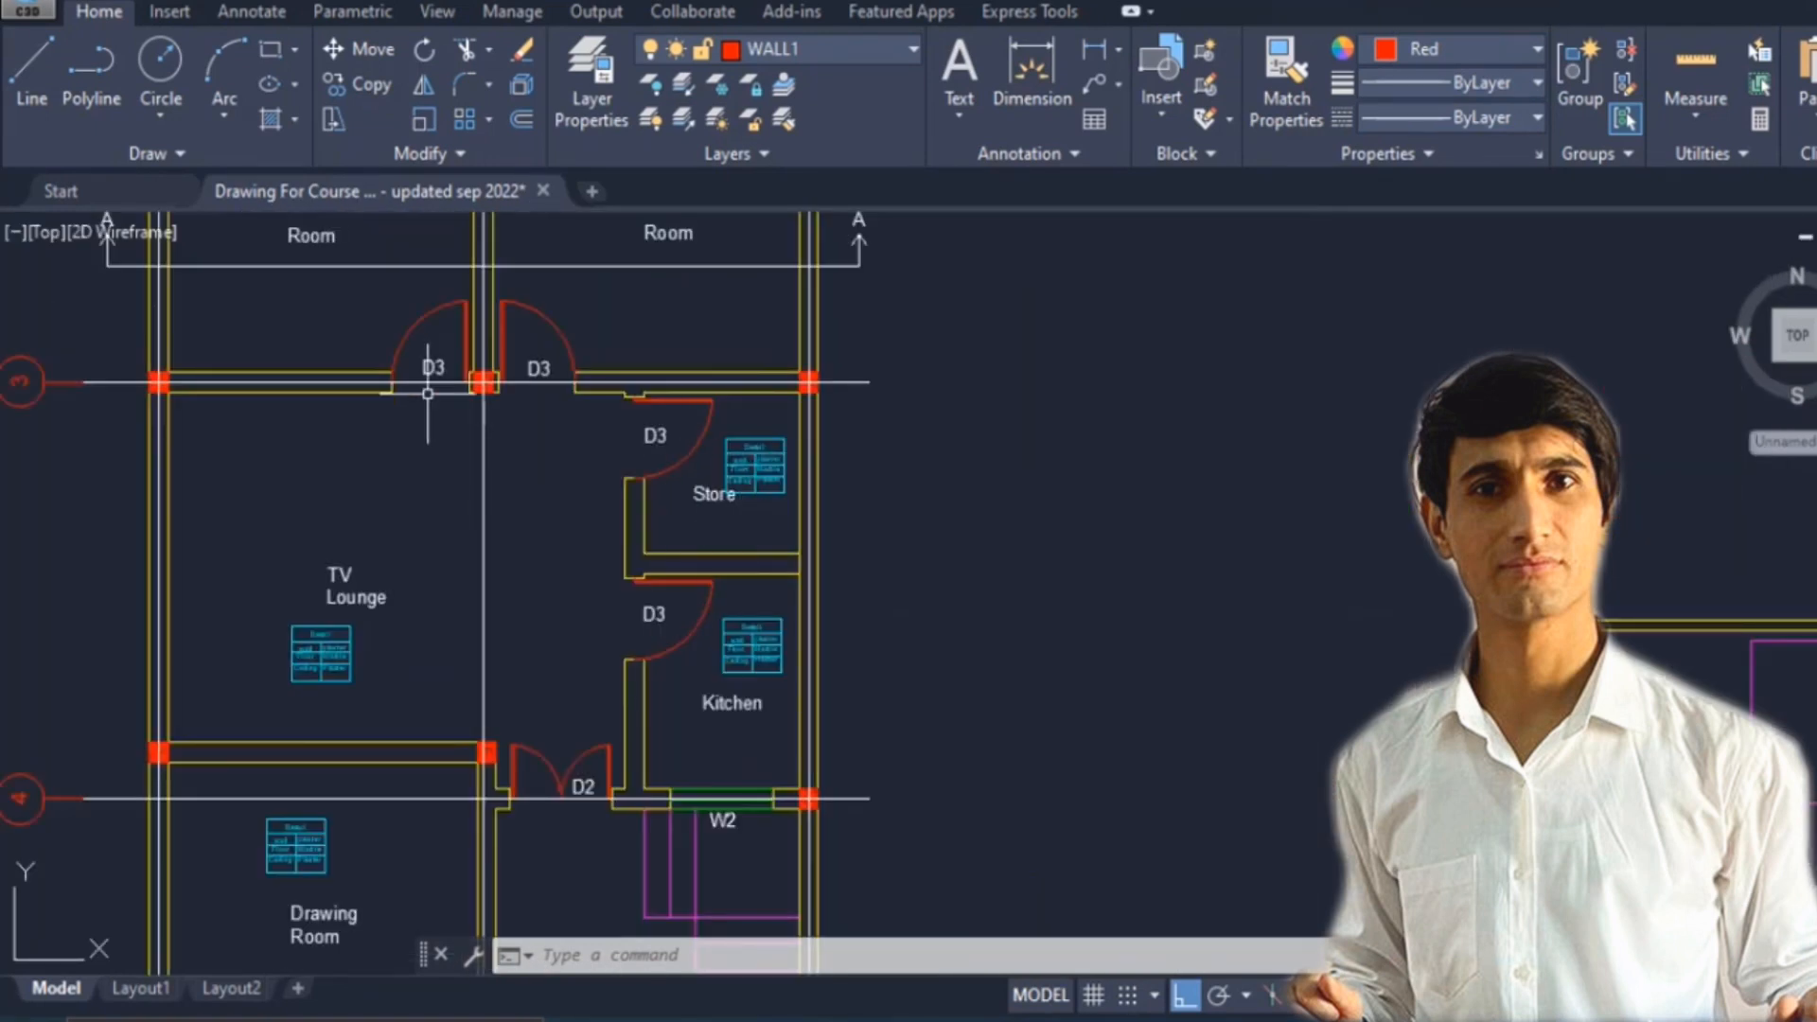
scroll(428, 394, "down", 5)
scroll(554, 593, "up", 4)
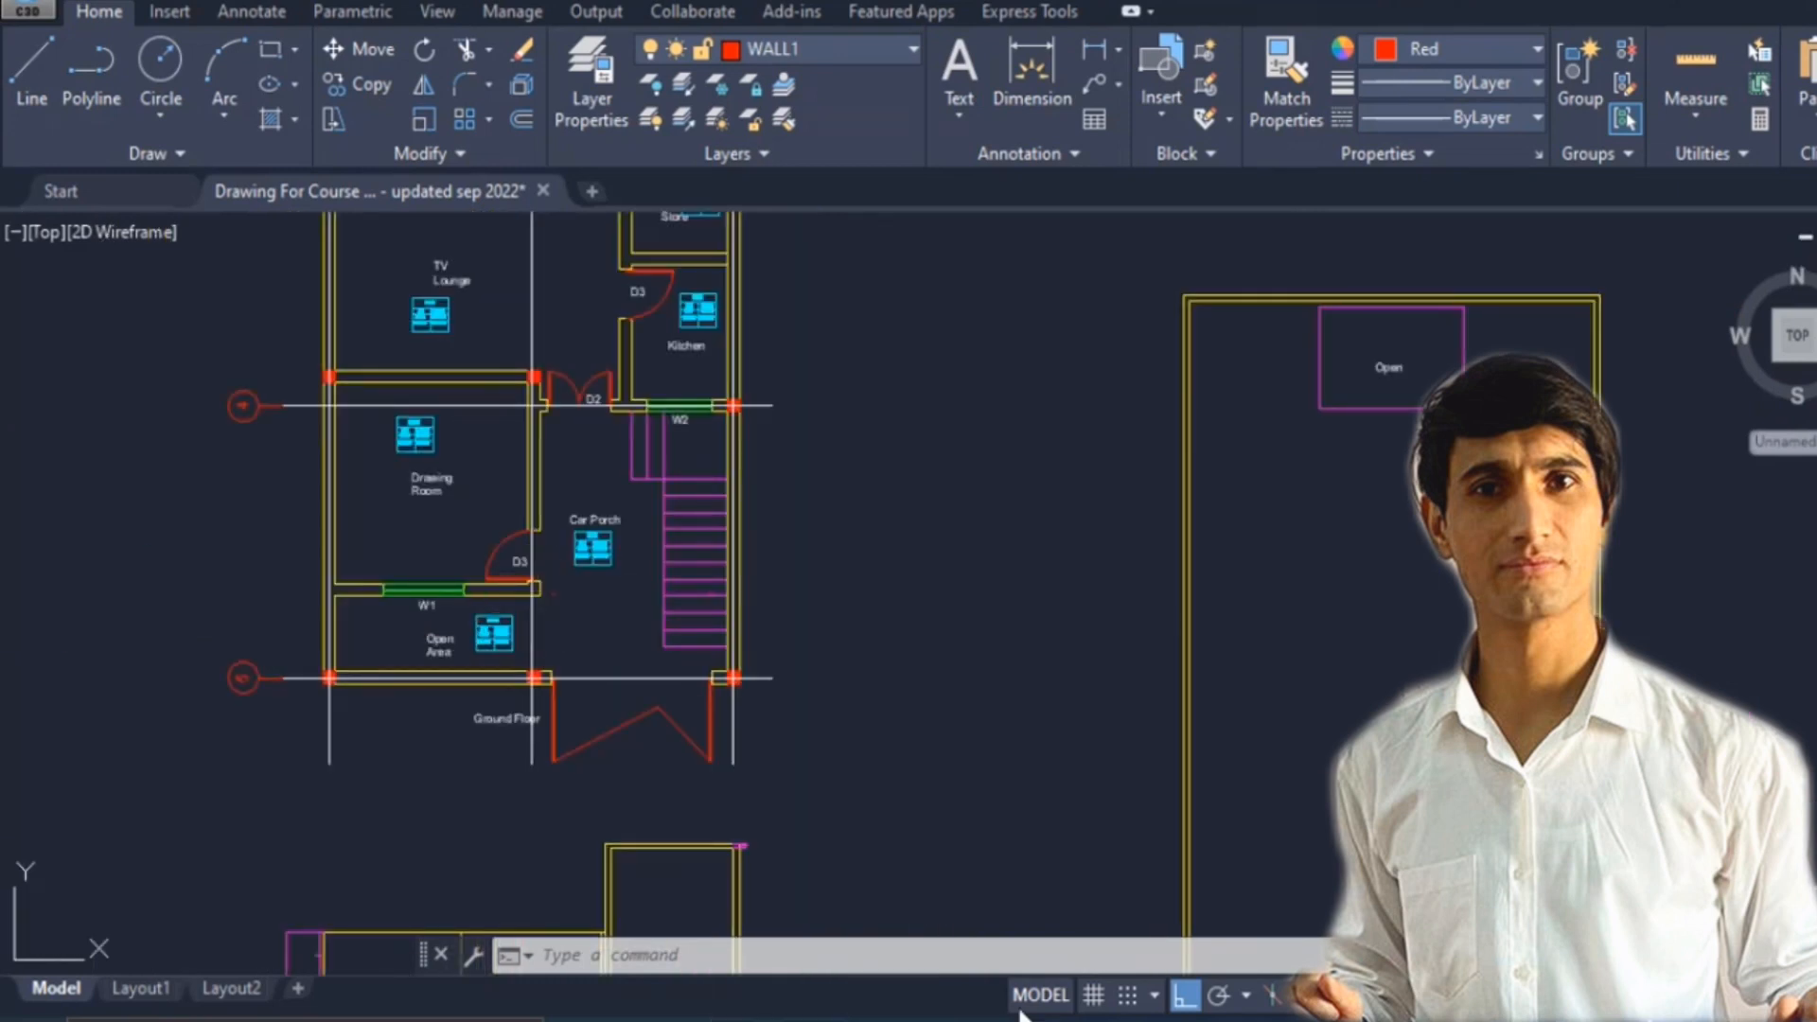
scroll(1107, 747, "down", 6)
scroll(1060, 454, "up", 8)
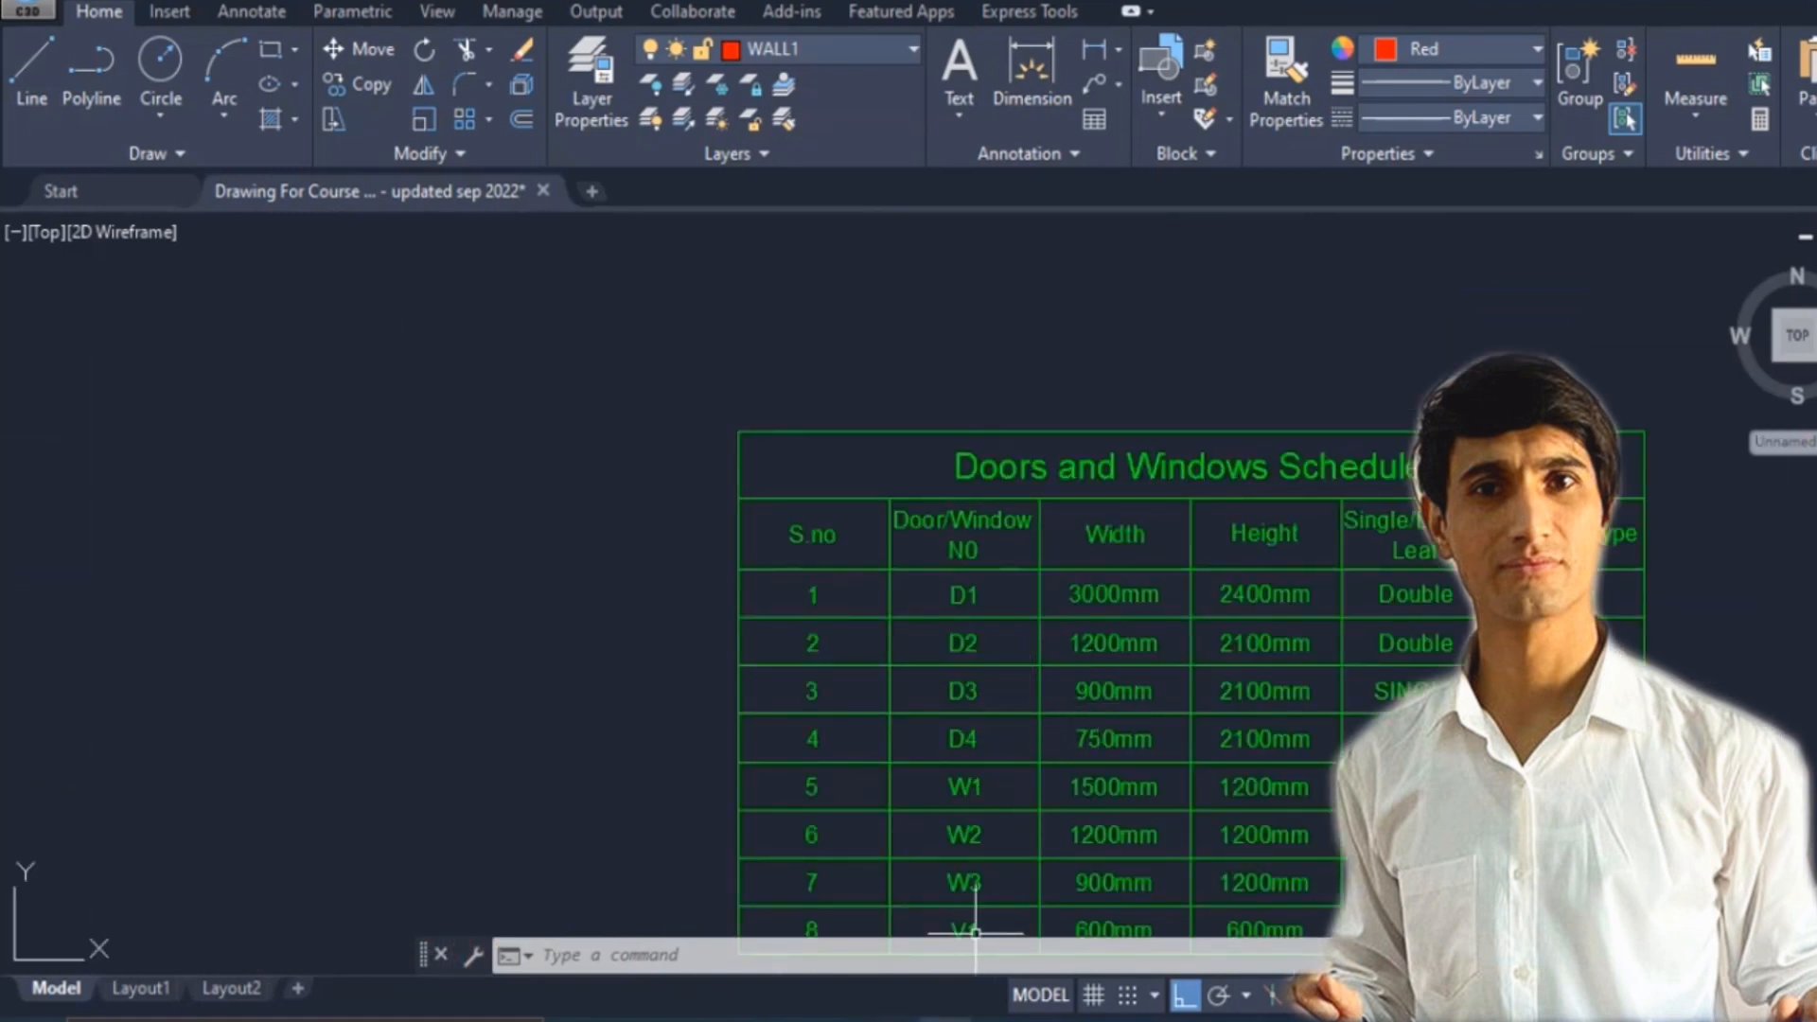
Calculate the D3 lintel length in Calculator as 900 + 300 + 300, and put the calculator away.
left_click(947, 1019)
key("Escape")
type("900 ")
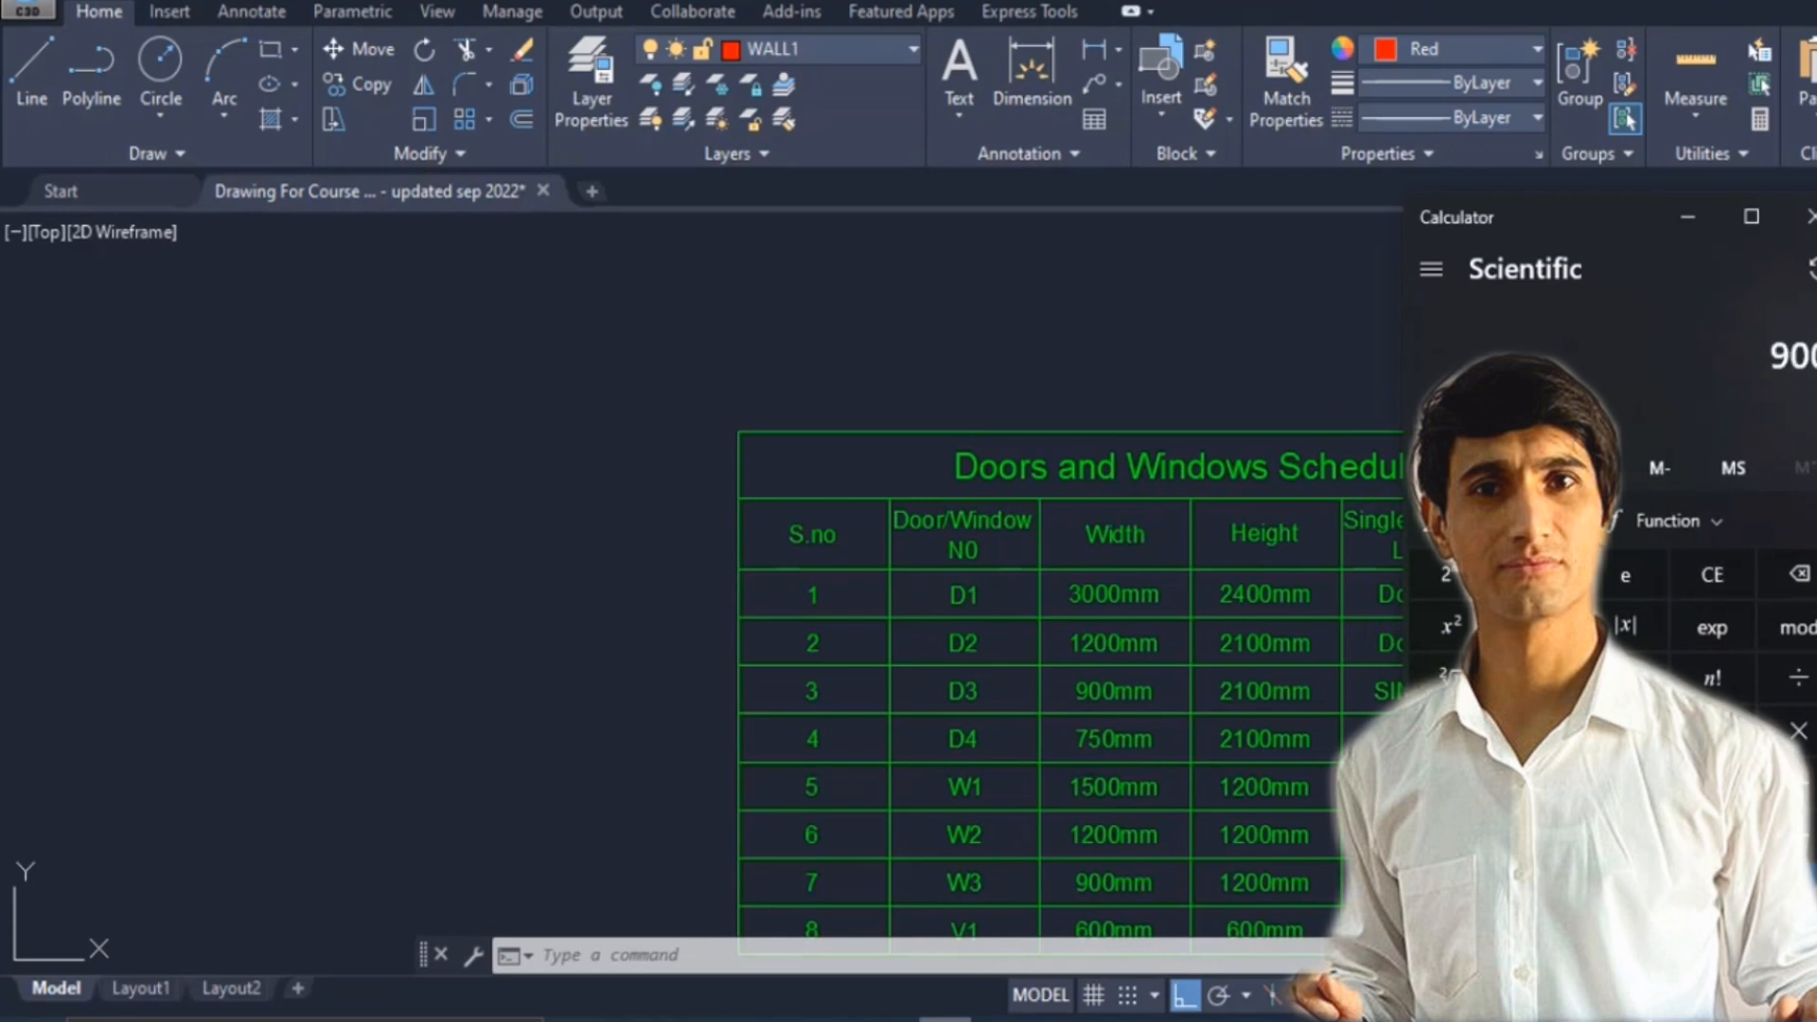
type("+ 300 + ")
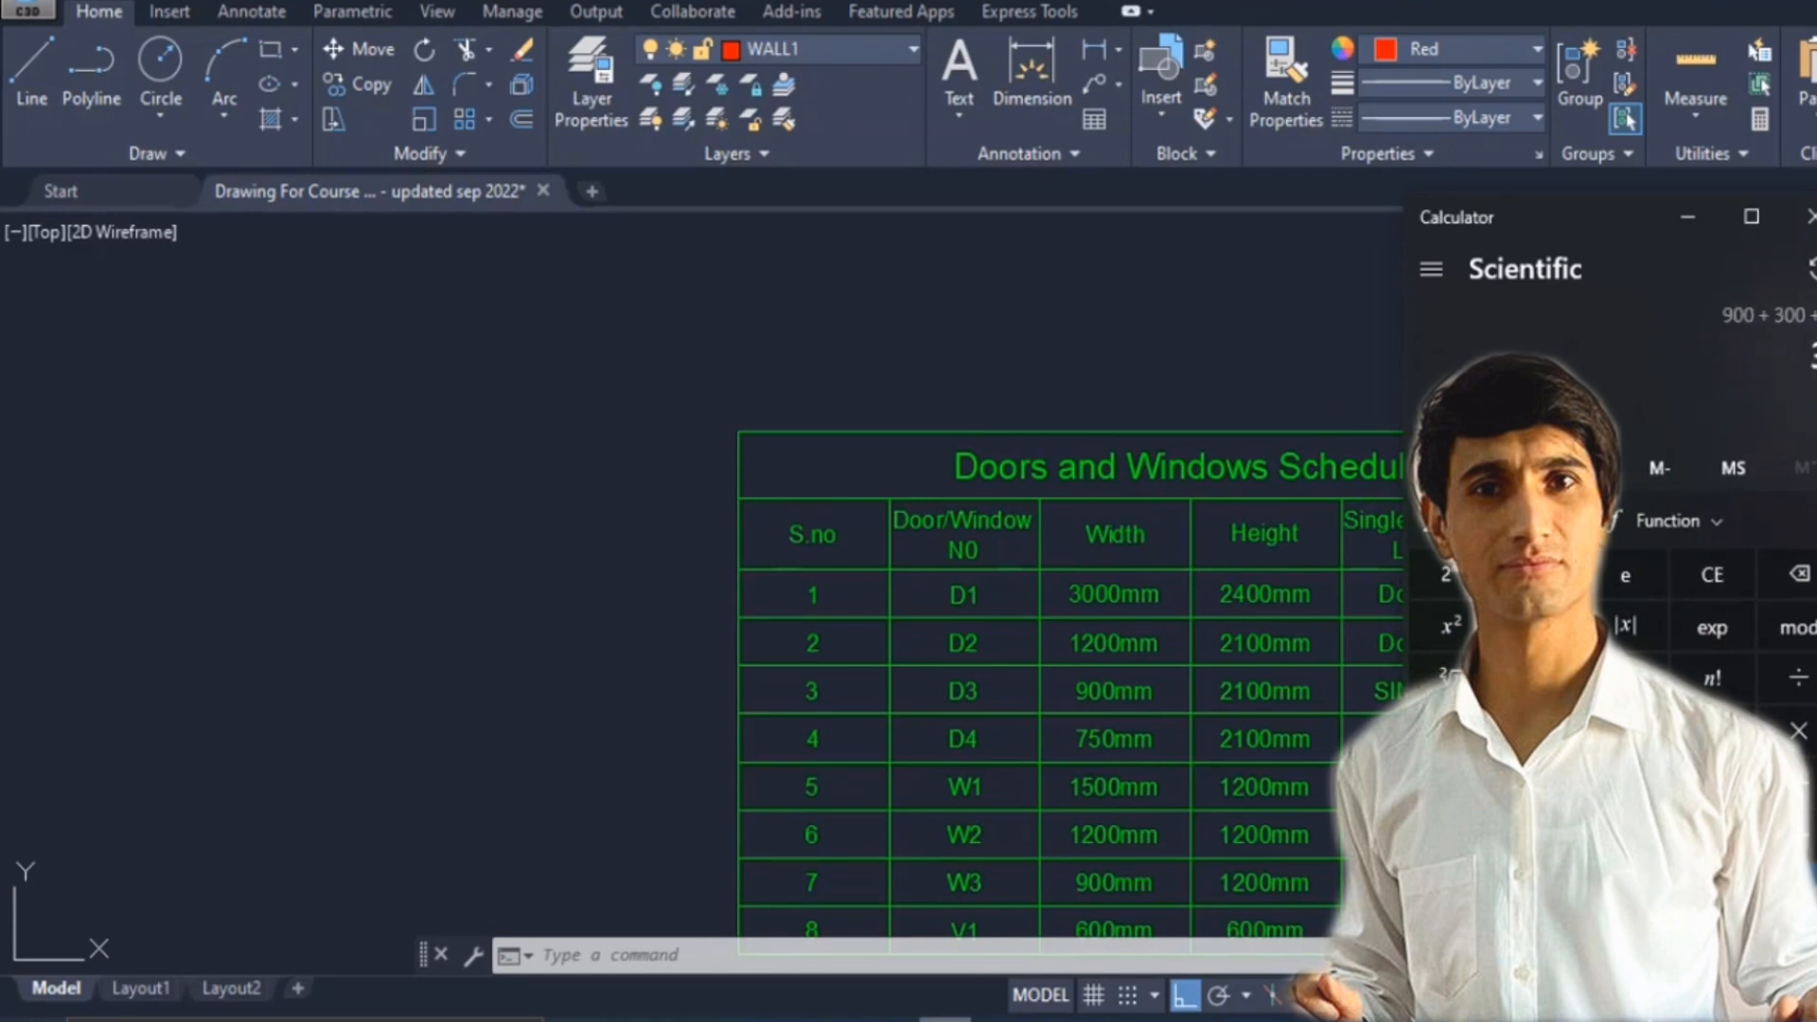
type("300")
key("Return")
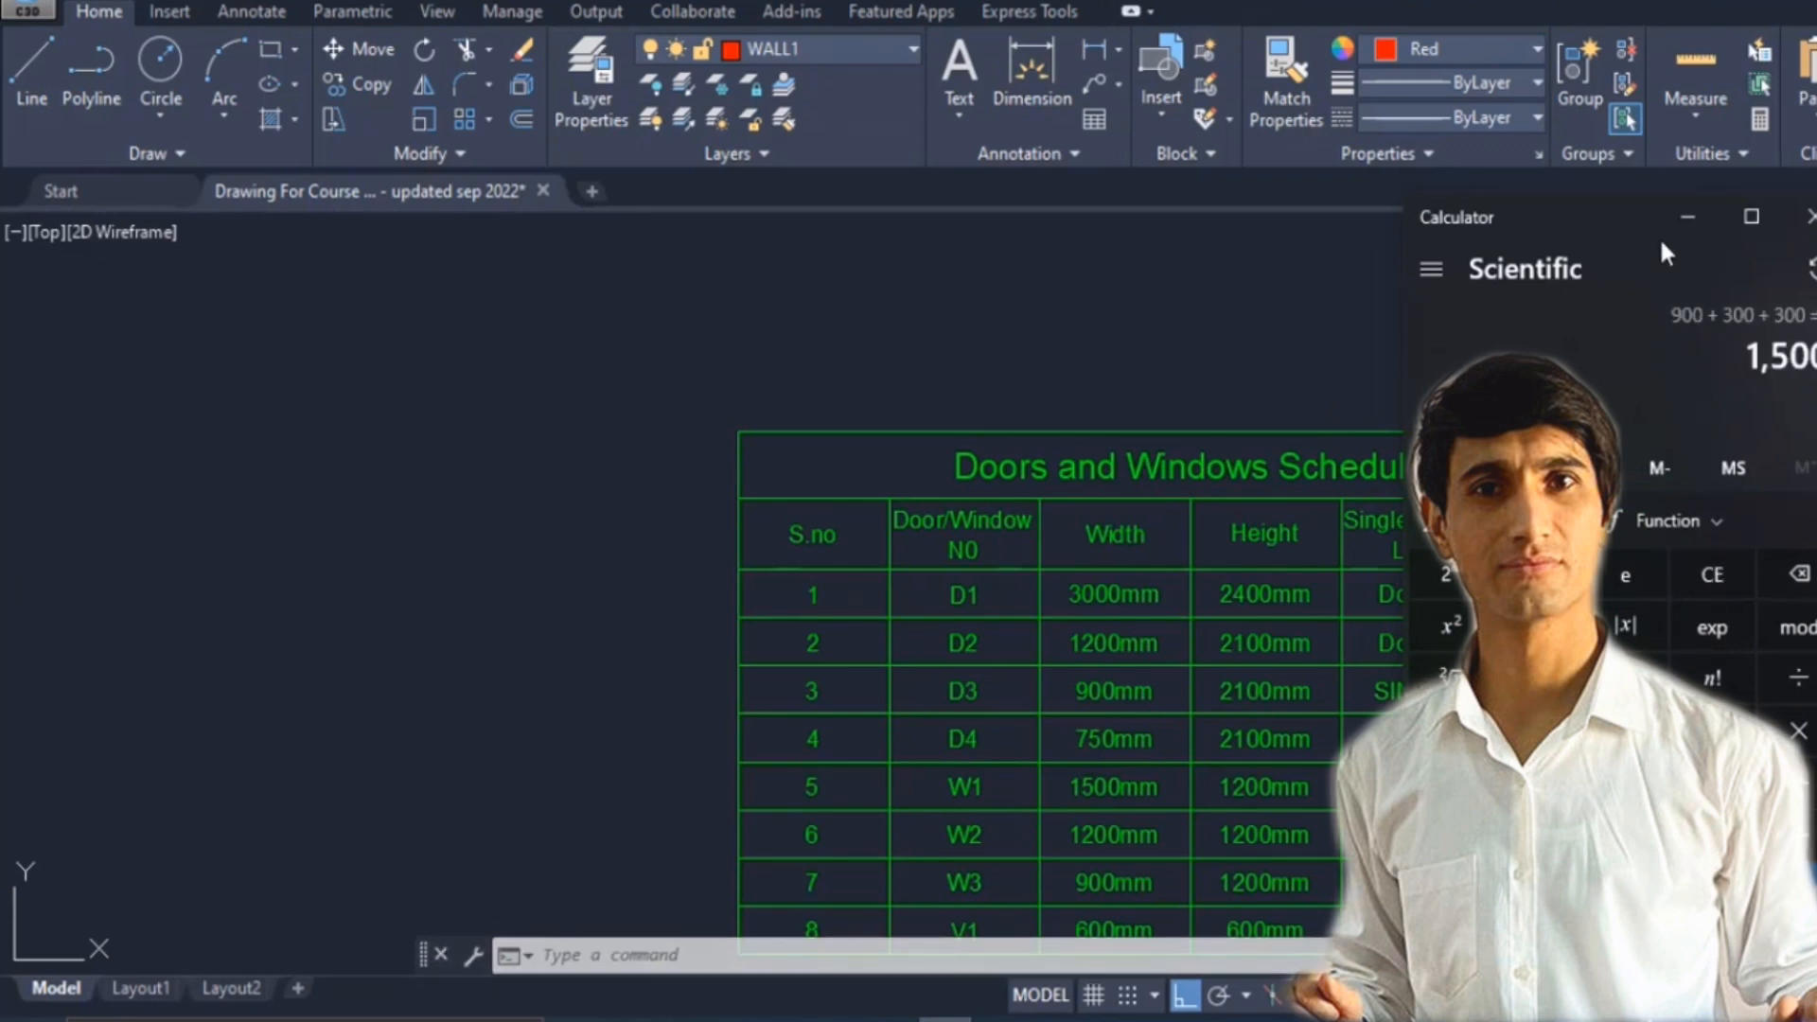
left_click(1688, 217)
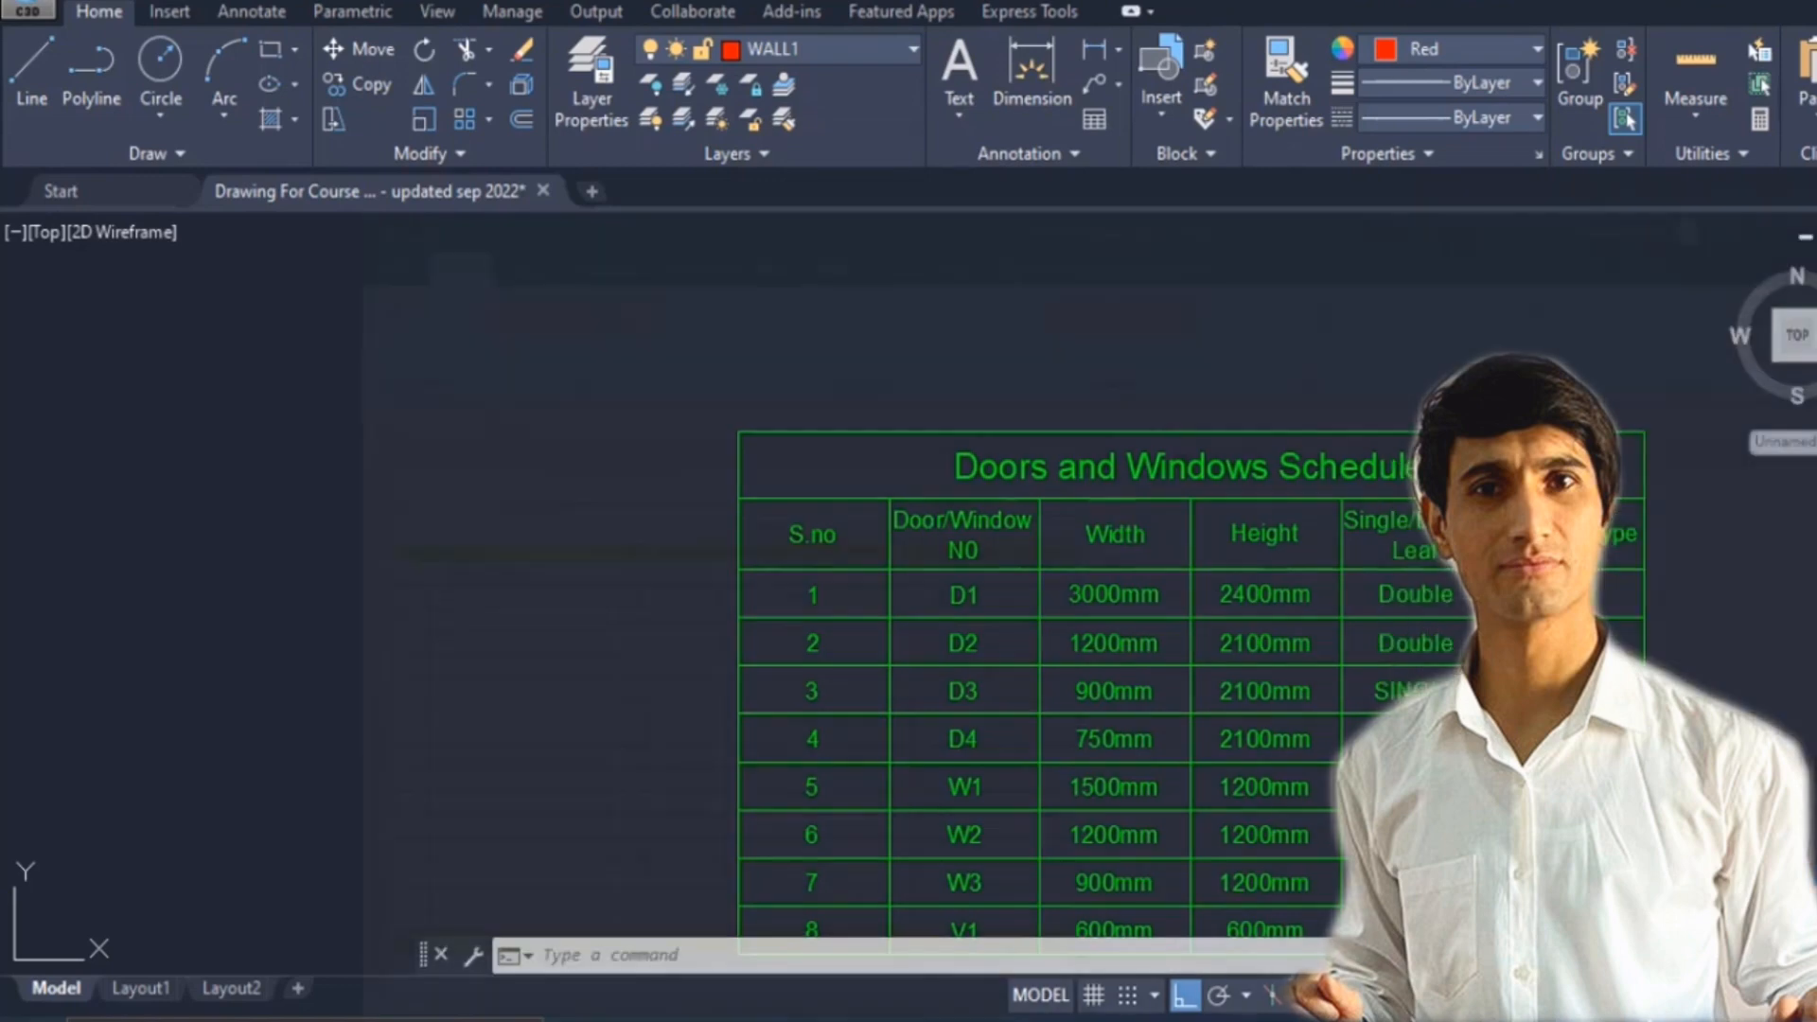
Switch back to Excel and enter D3's number of 5 in C9 and length of 1.5 in D9.
key("alt+Tab")
double_click(180, 480)
left_click(353, 475)
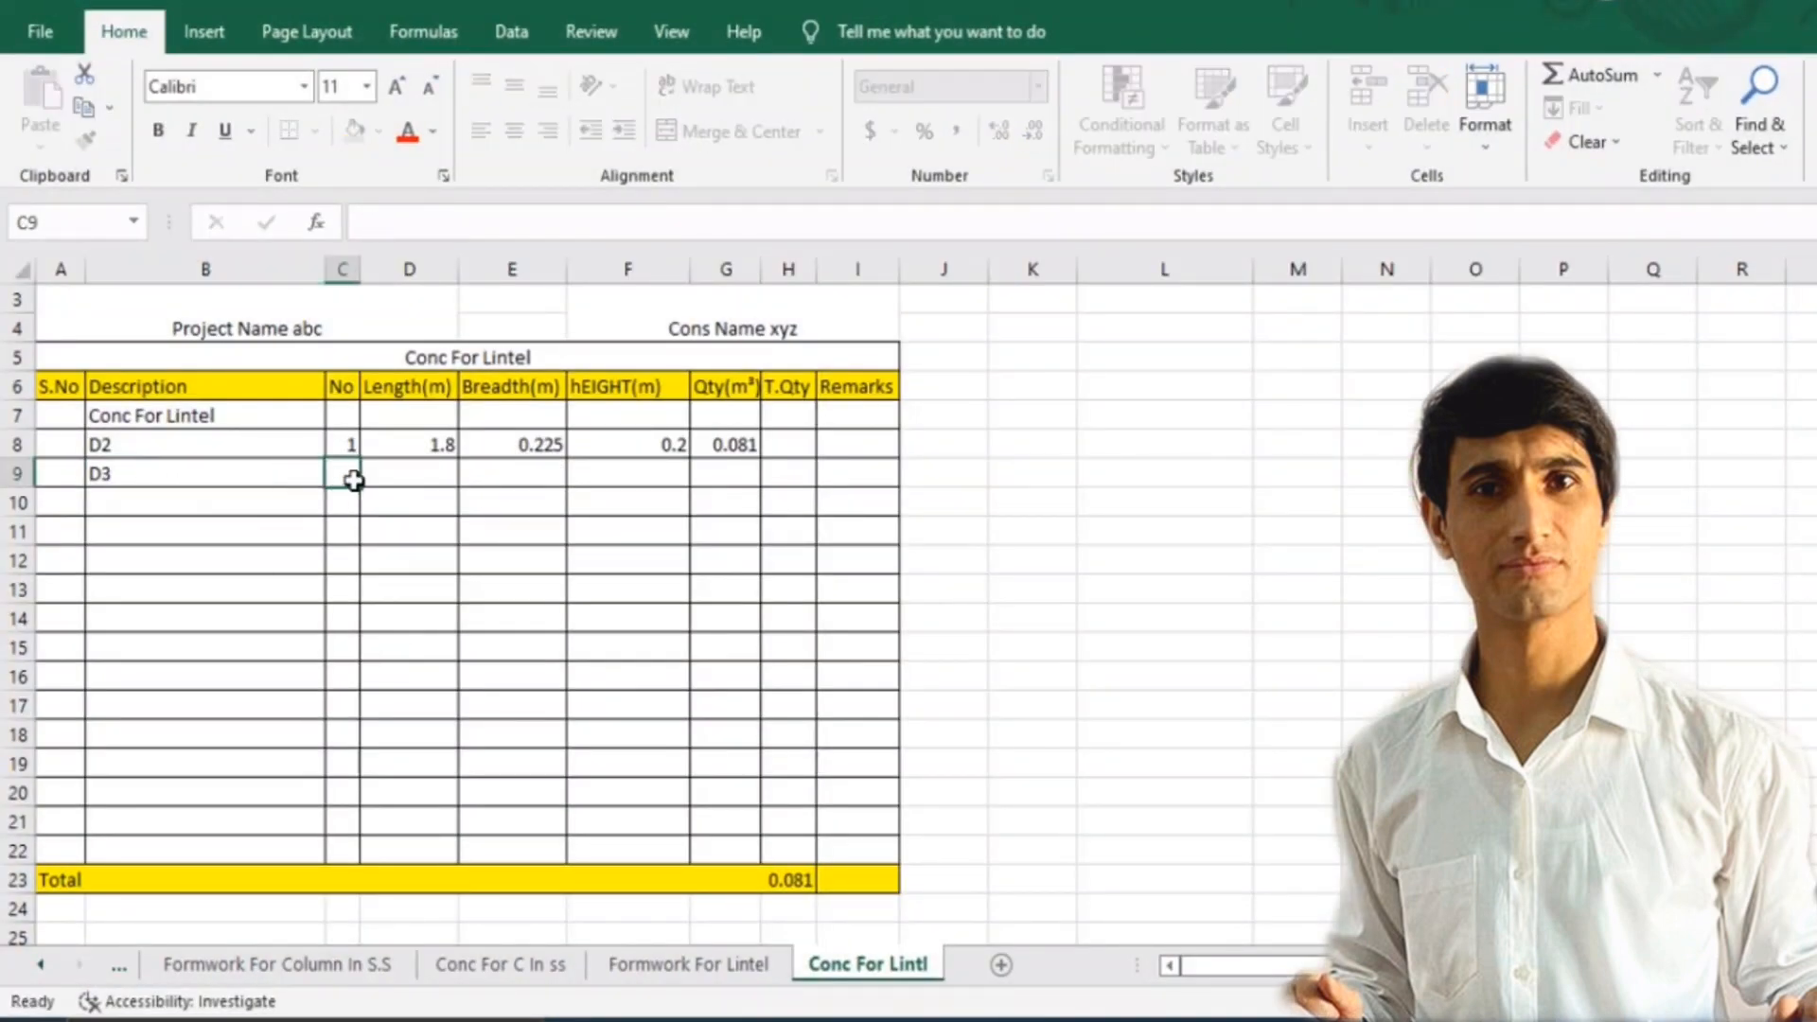
type("5")
left_click(366, 474)
type("1")
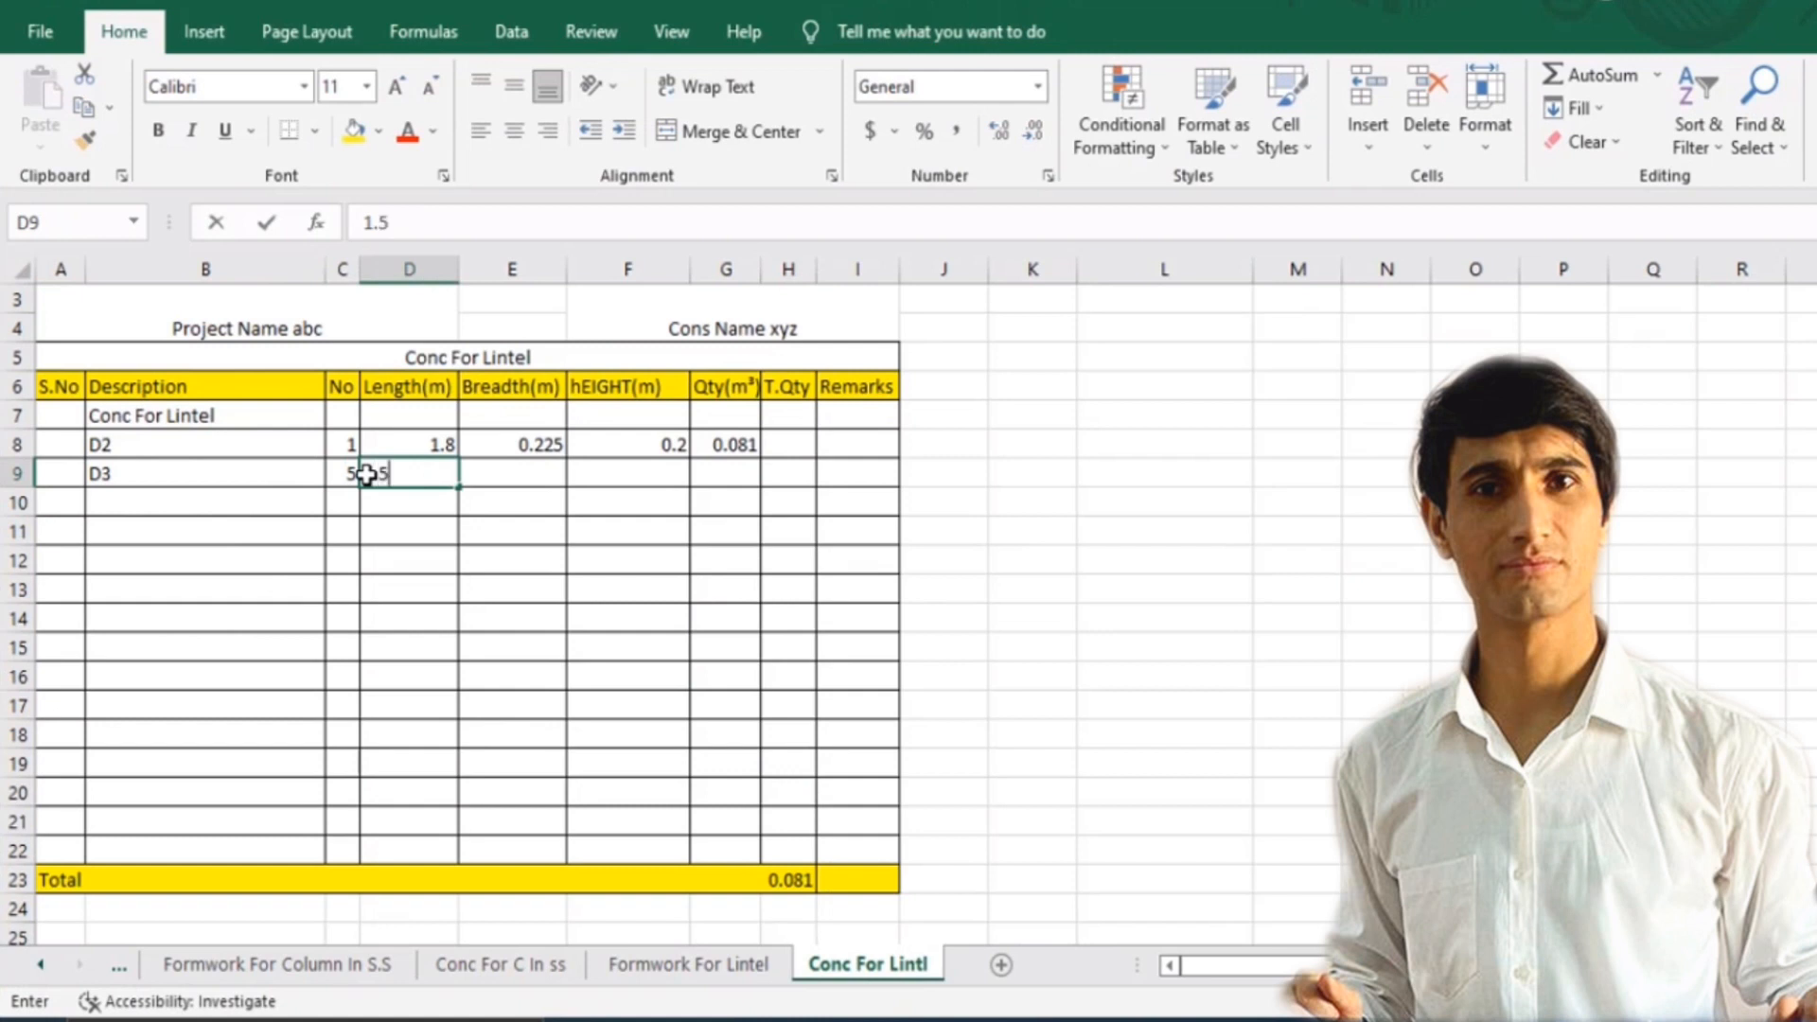
key("Tab")
Fill D2's breadth, height and quantity formula from E8:G8 down to D3's row 9, and check the formula in G9.
left_click(544, 437)
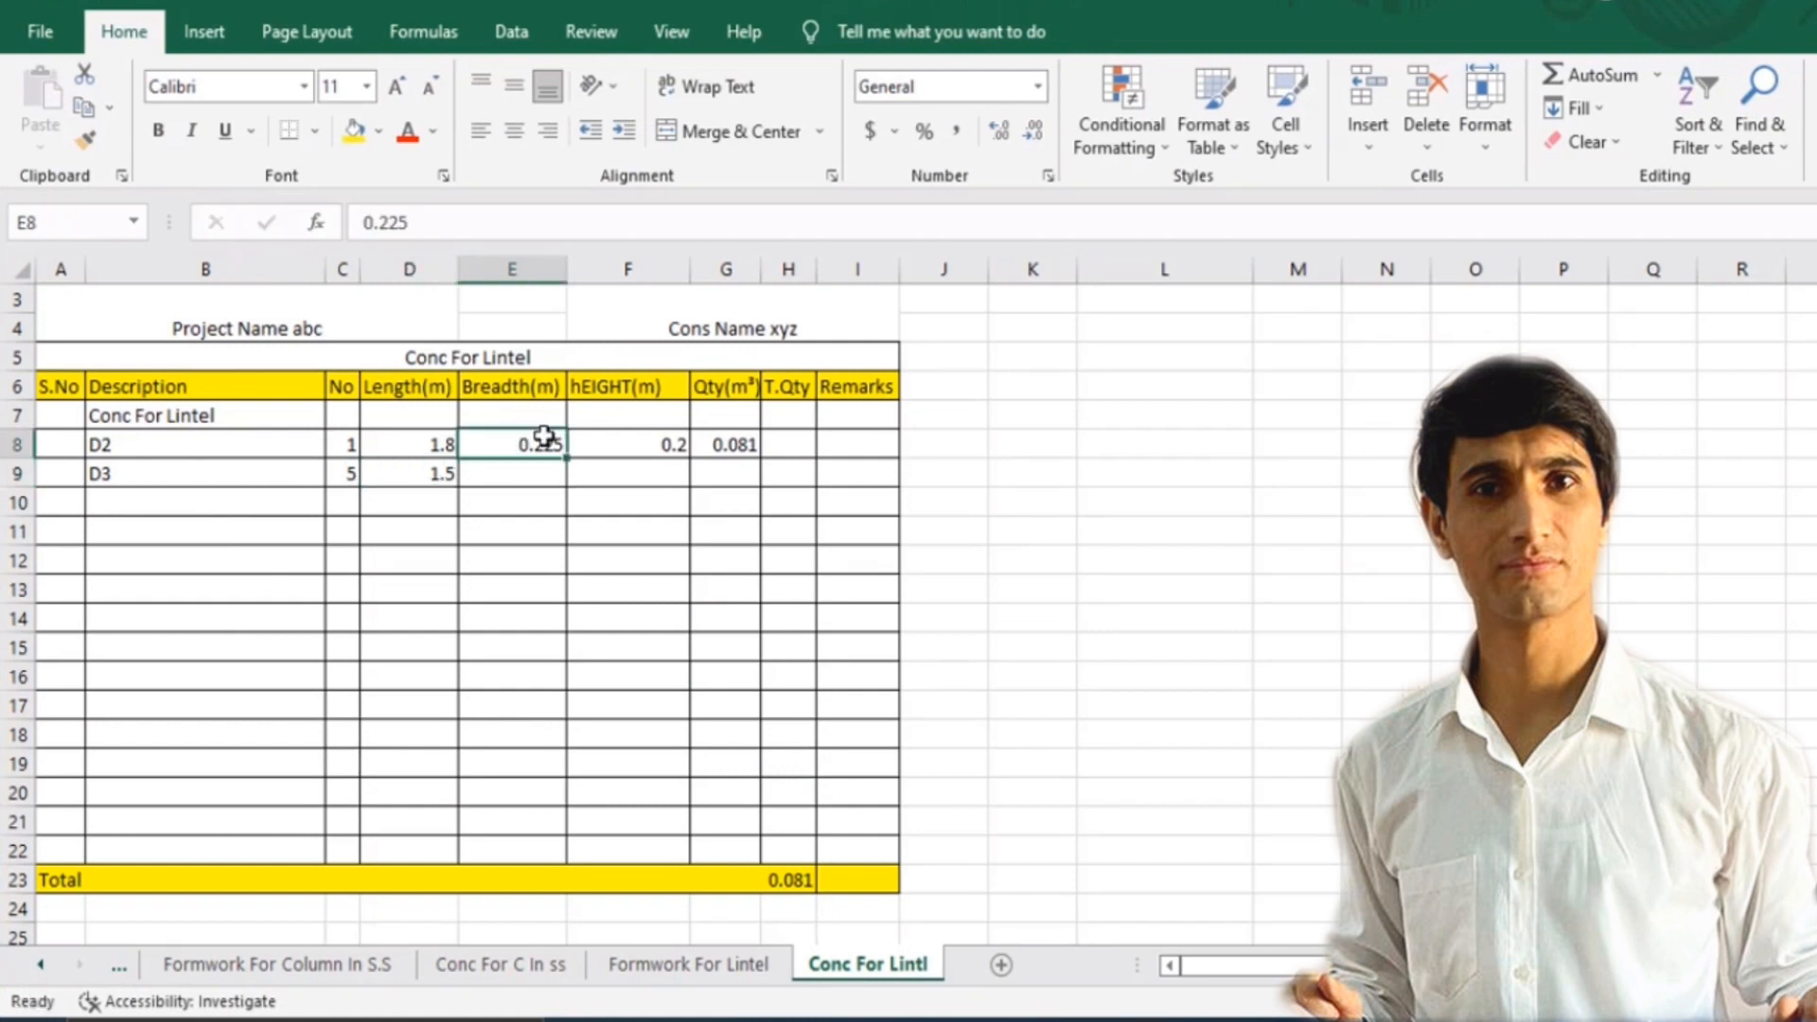
left_click_drag(544, 437, 708, 476)
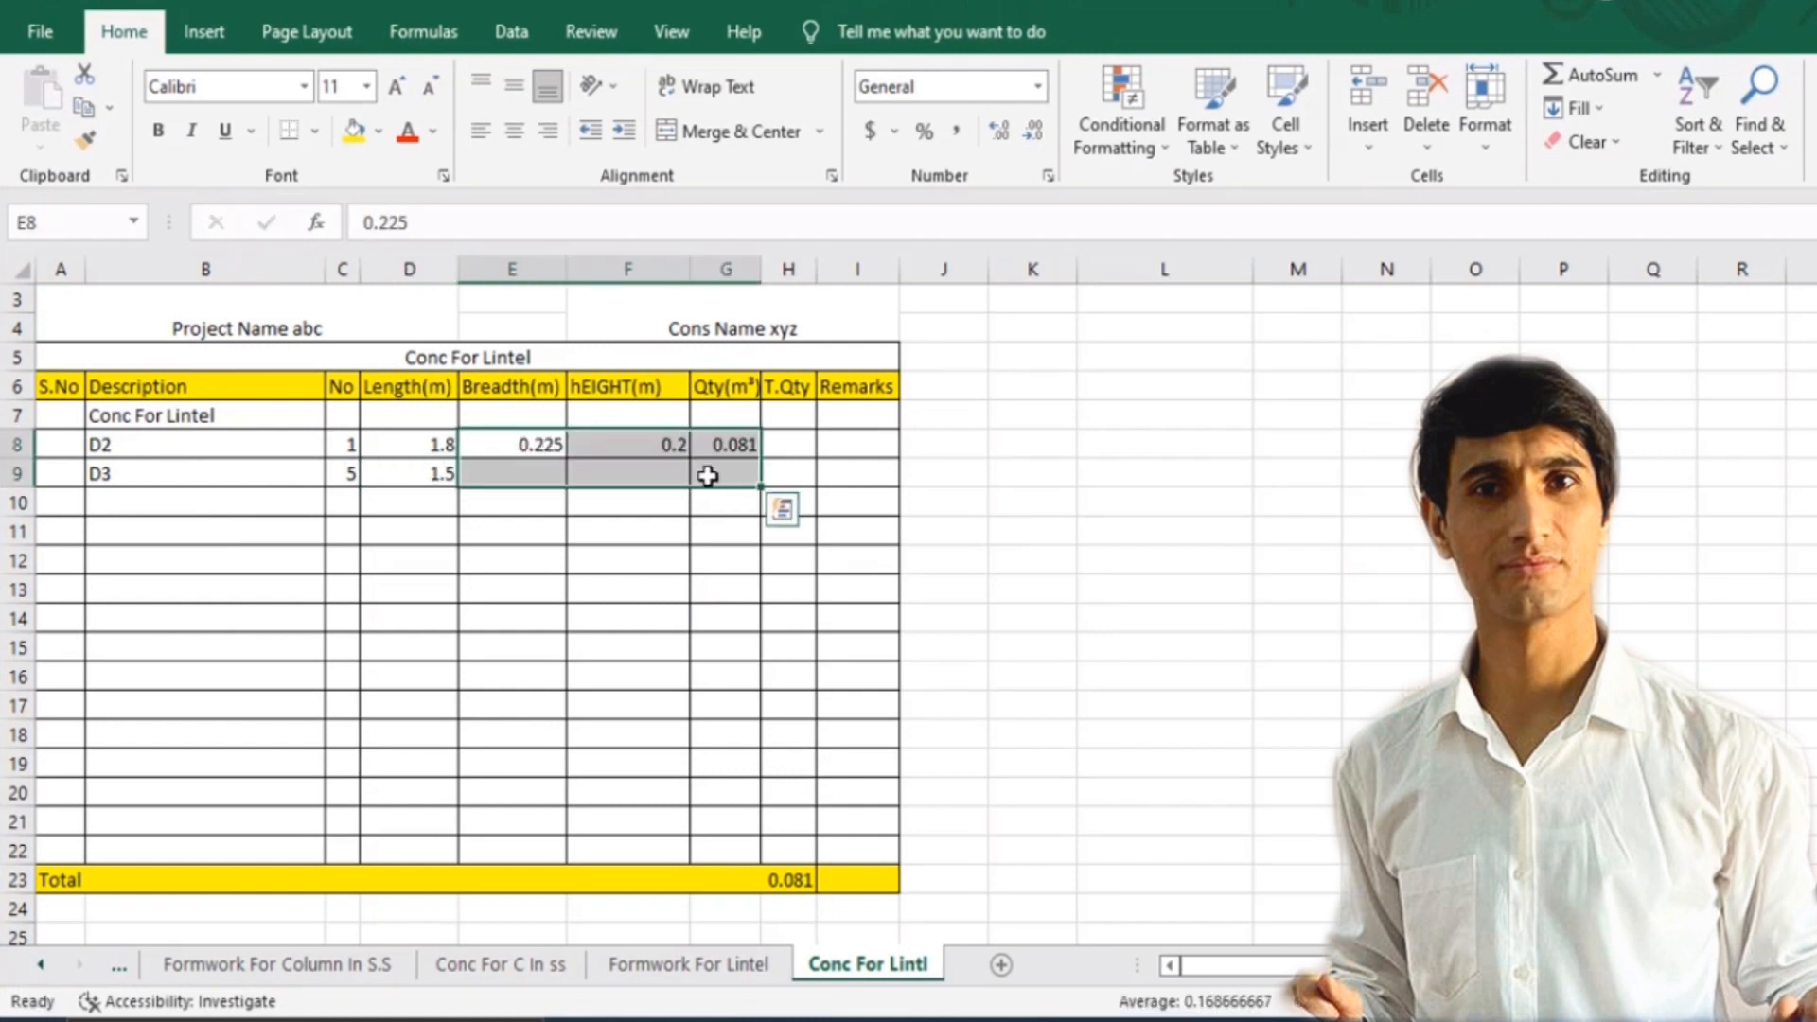
key("ctrl+d")
double_click(714, 474)
key("Escape")
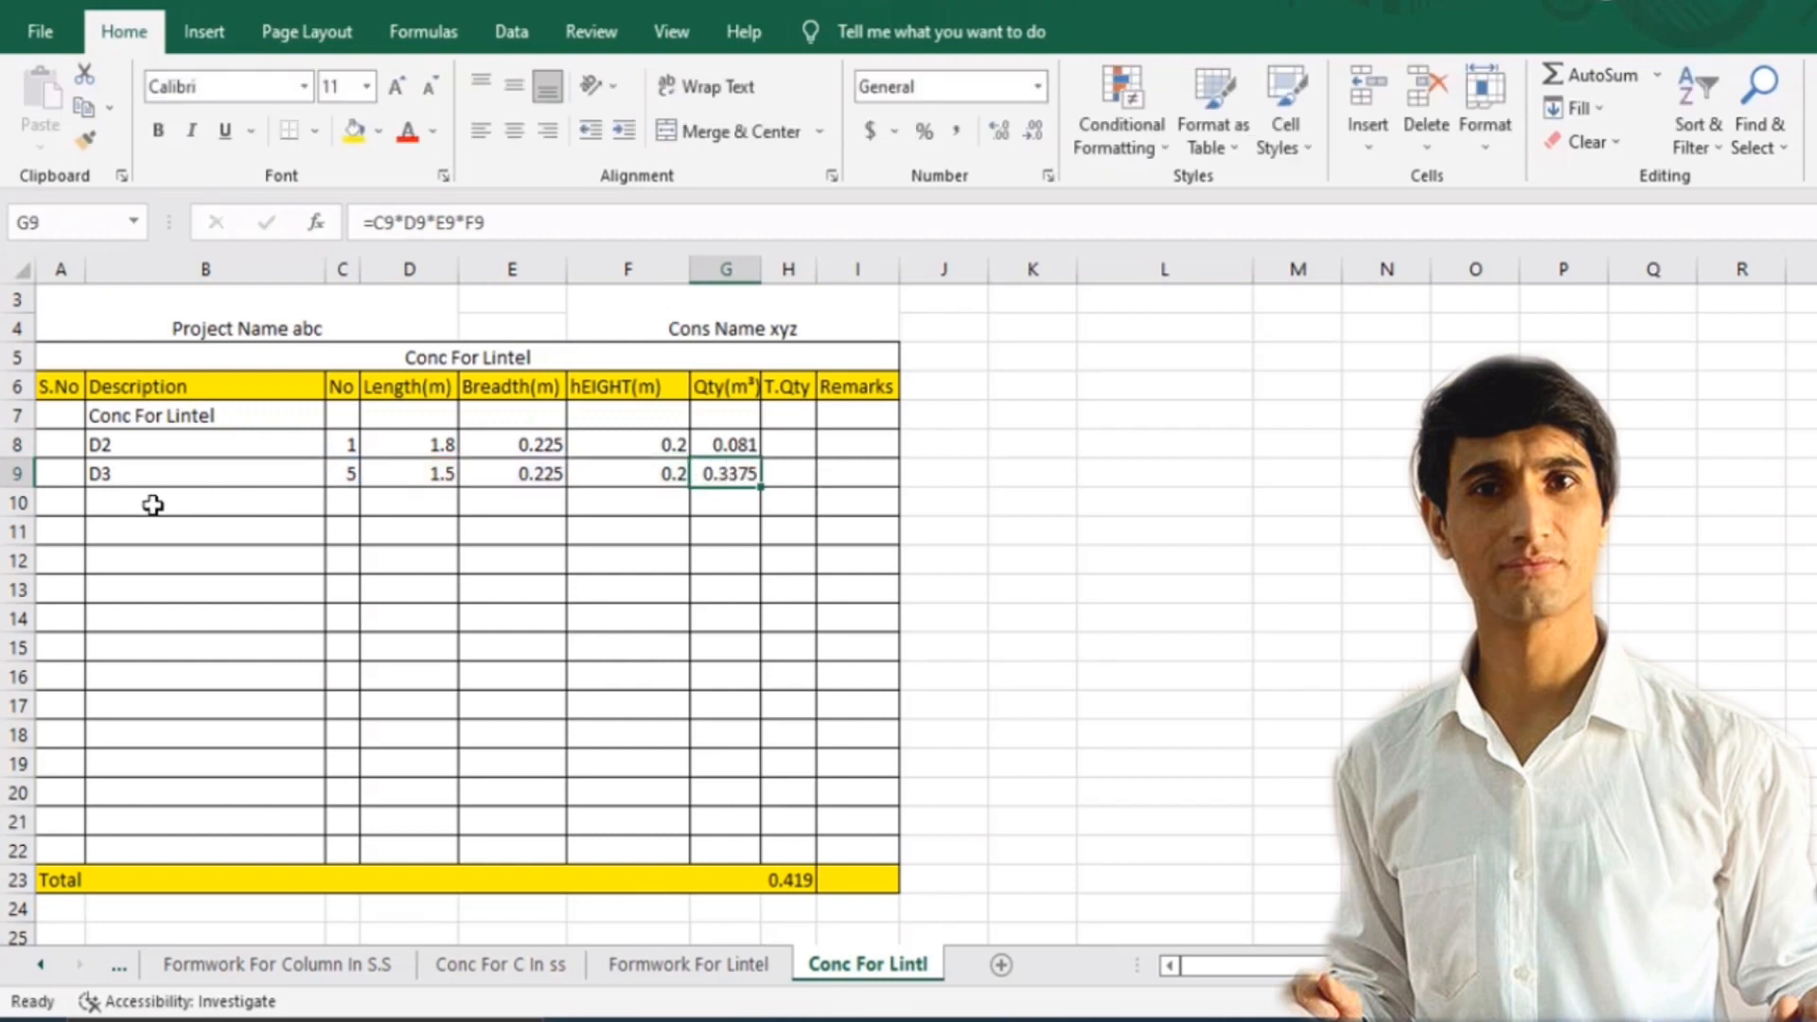
Enter D4 as the next lintel description in B10.
left_click(152, 506)
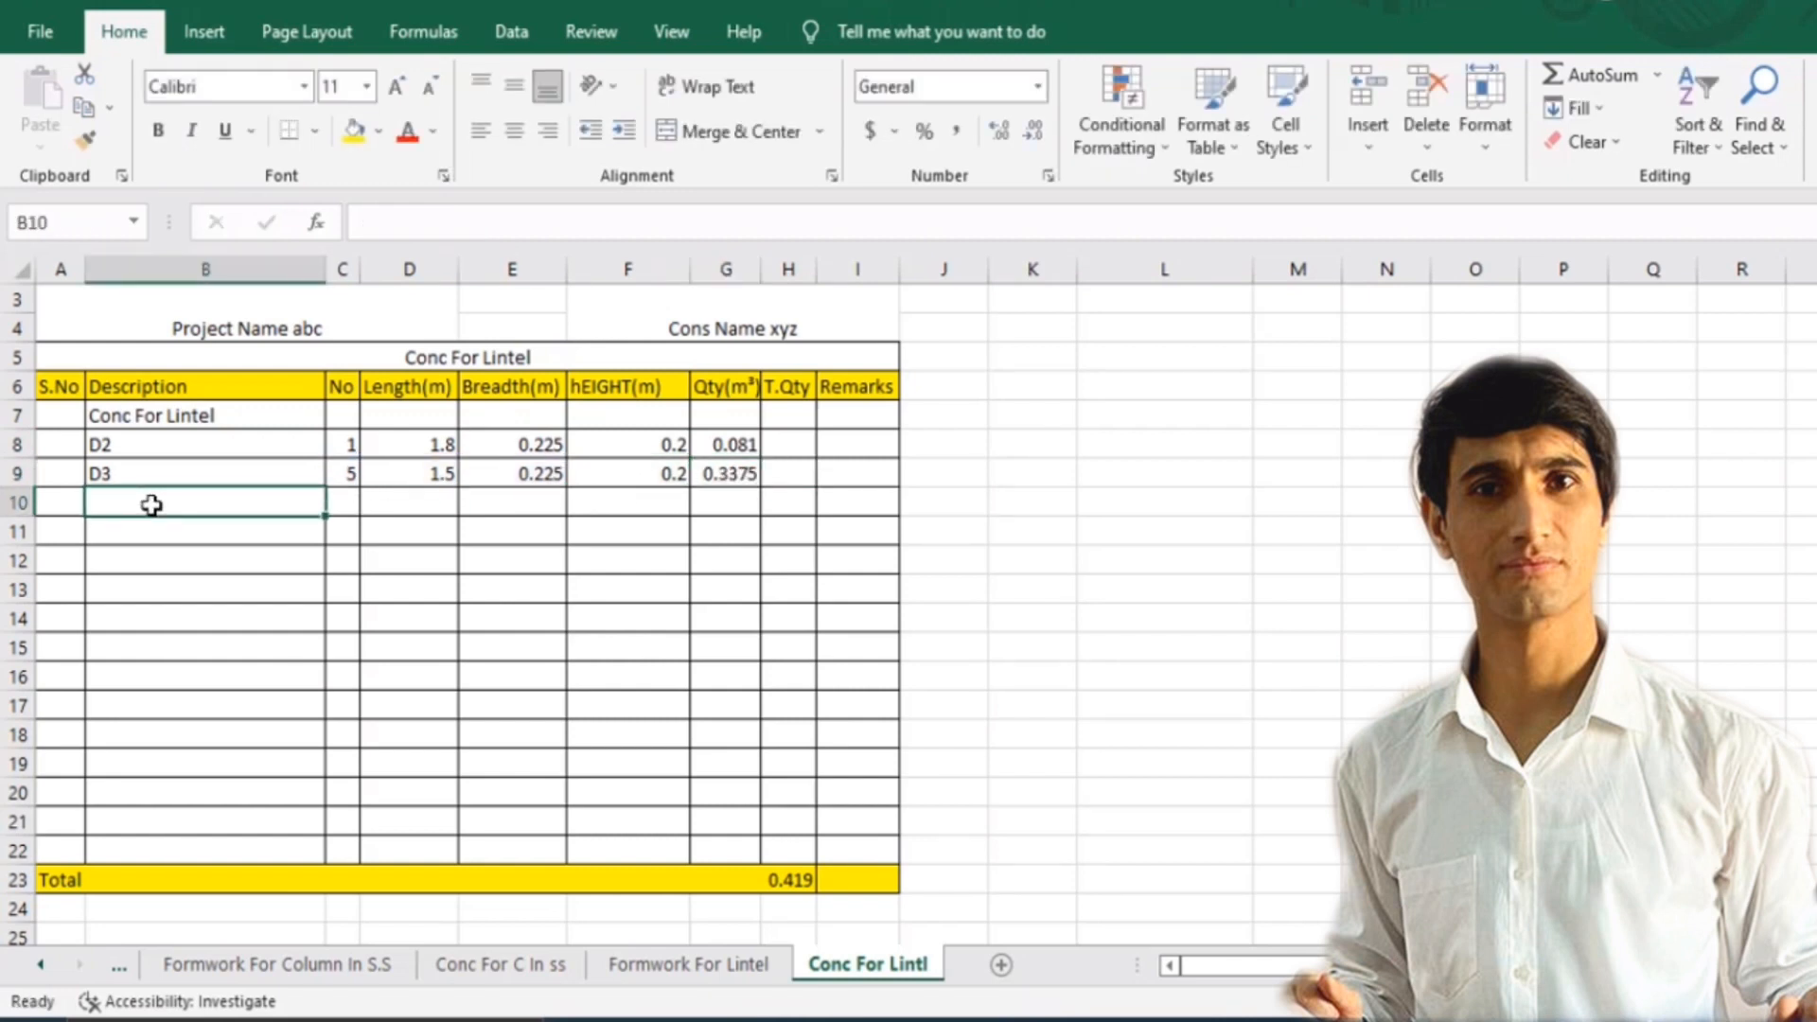
type("D")
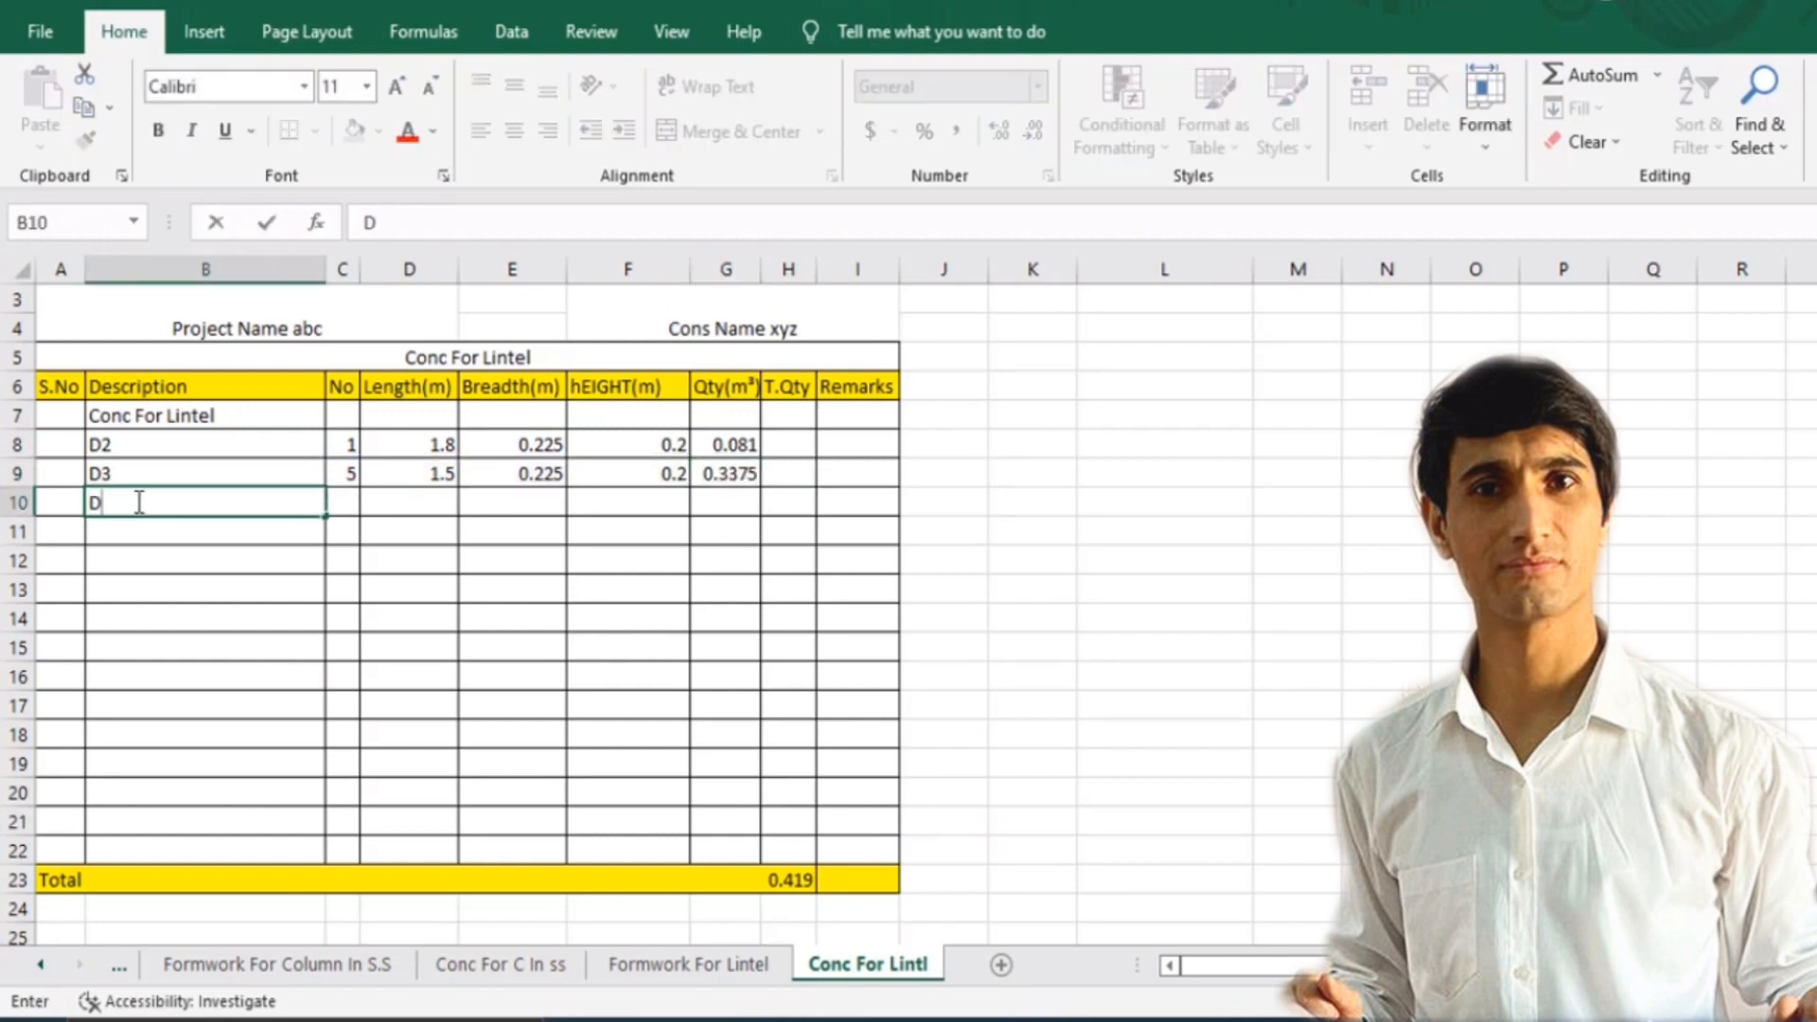
type("4")
key("Tab")
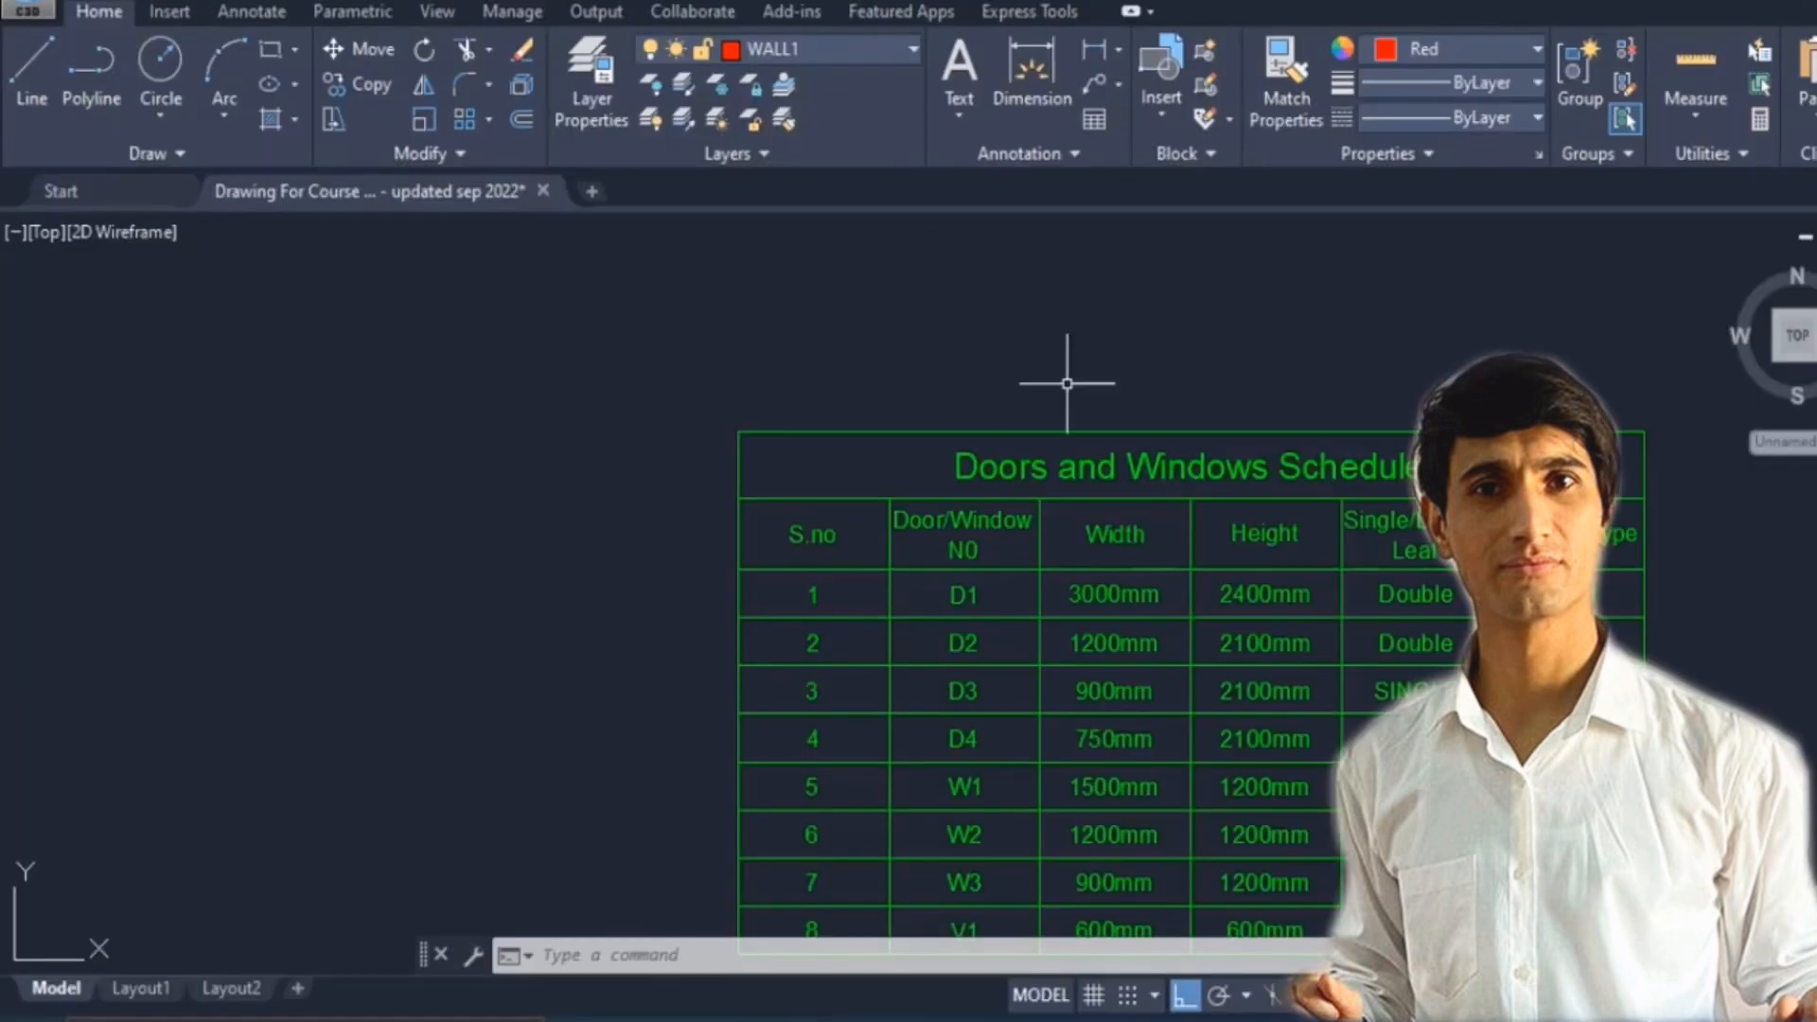
Switch to AutoCAD, check D4's width in the Doors and Windows Schedule and count the D4 doors on the floor plan.
scroll(1115, 527, "up", 2)
scroll(965, 588, "down", 3)
scroll(941, 580, "up", 5)
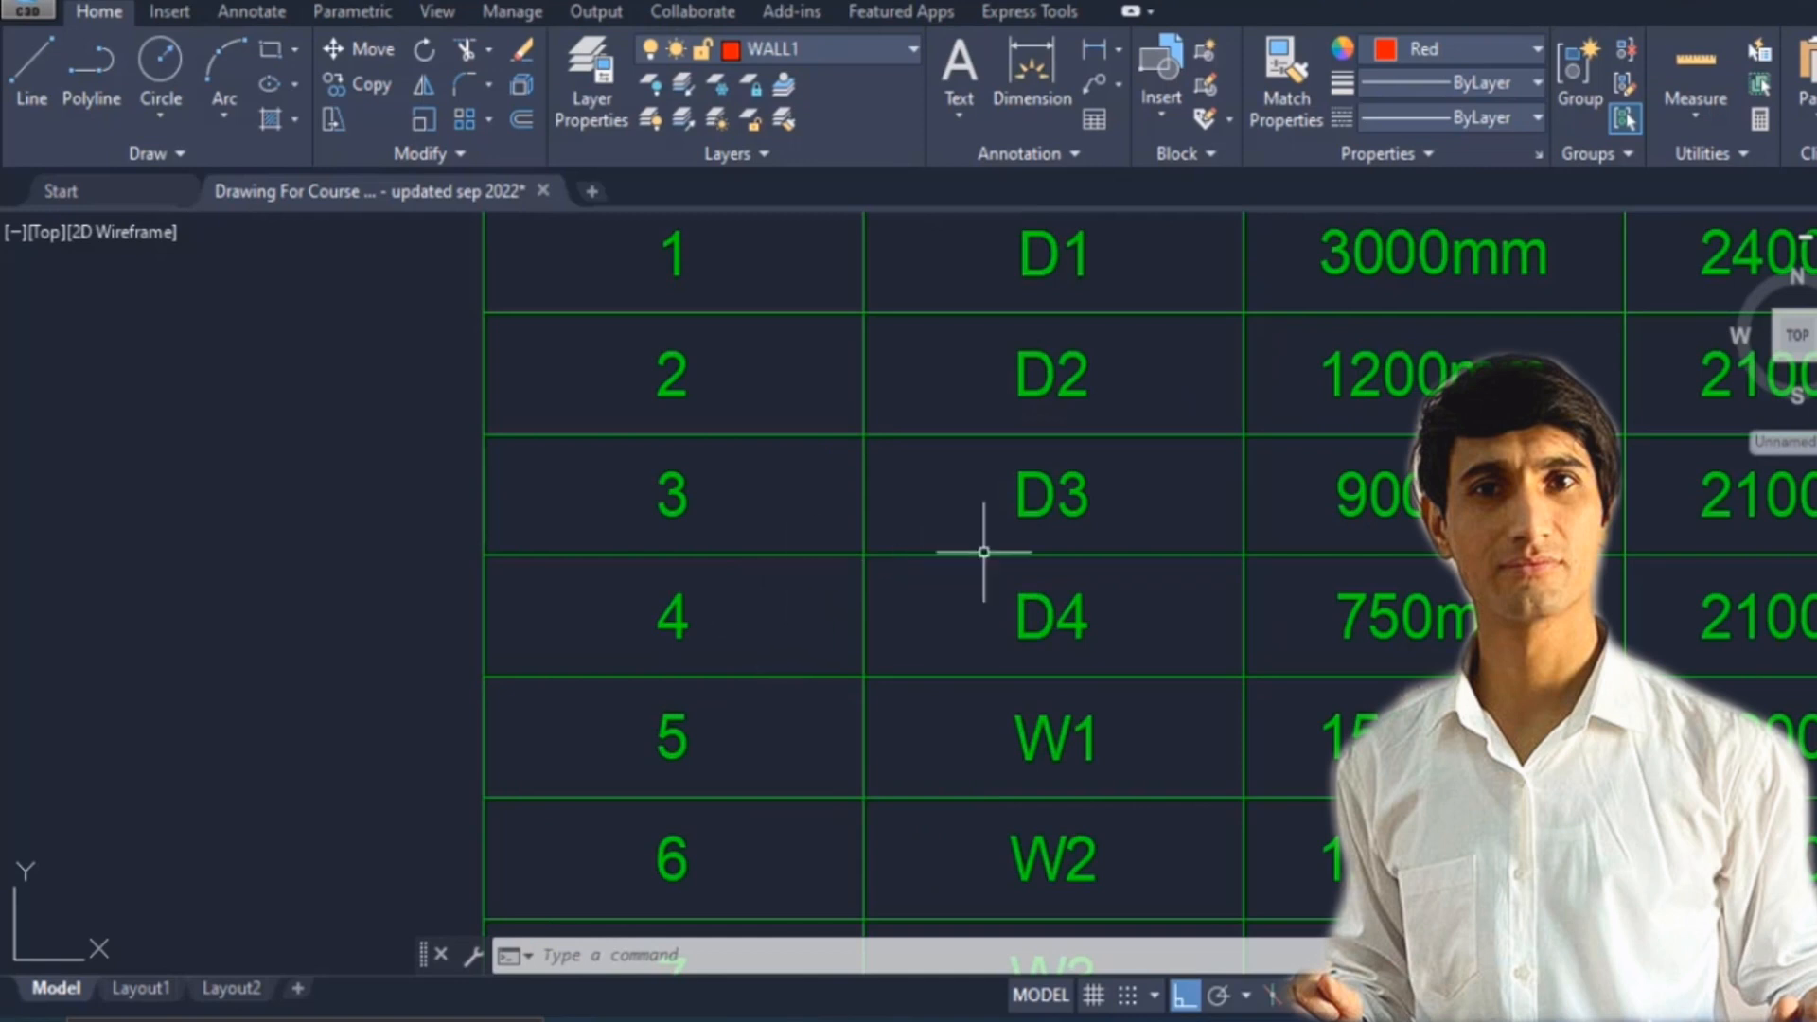
scroll(1060, 567, "down", 2)
scroll(1230, 628, "down", 2)
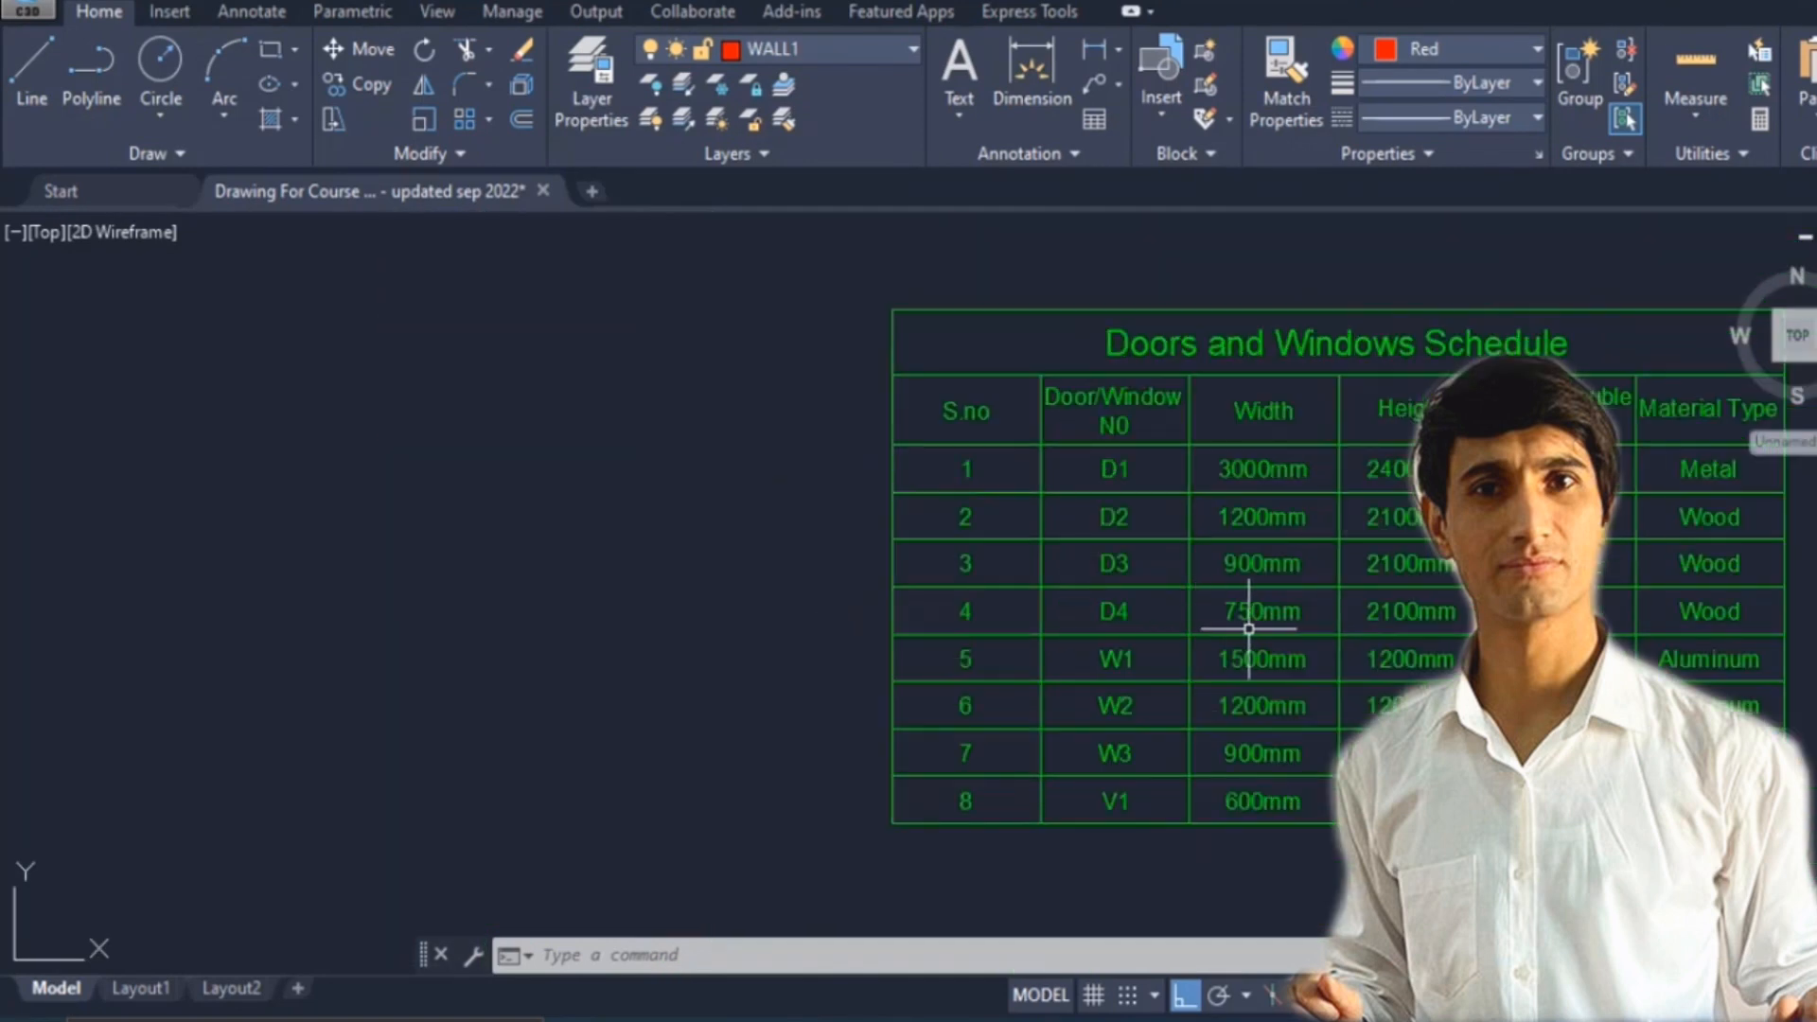
scroll(1246, 625, "down", 5)
scroll(1257, 585, "down", 4)
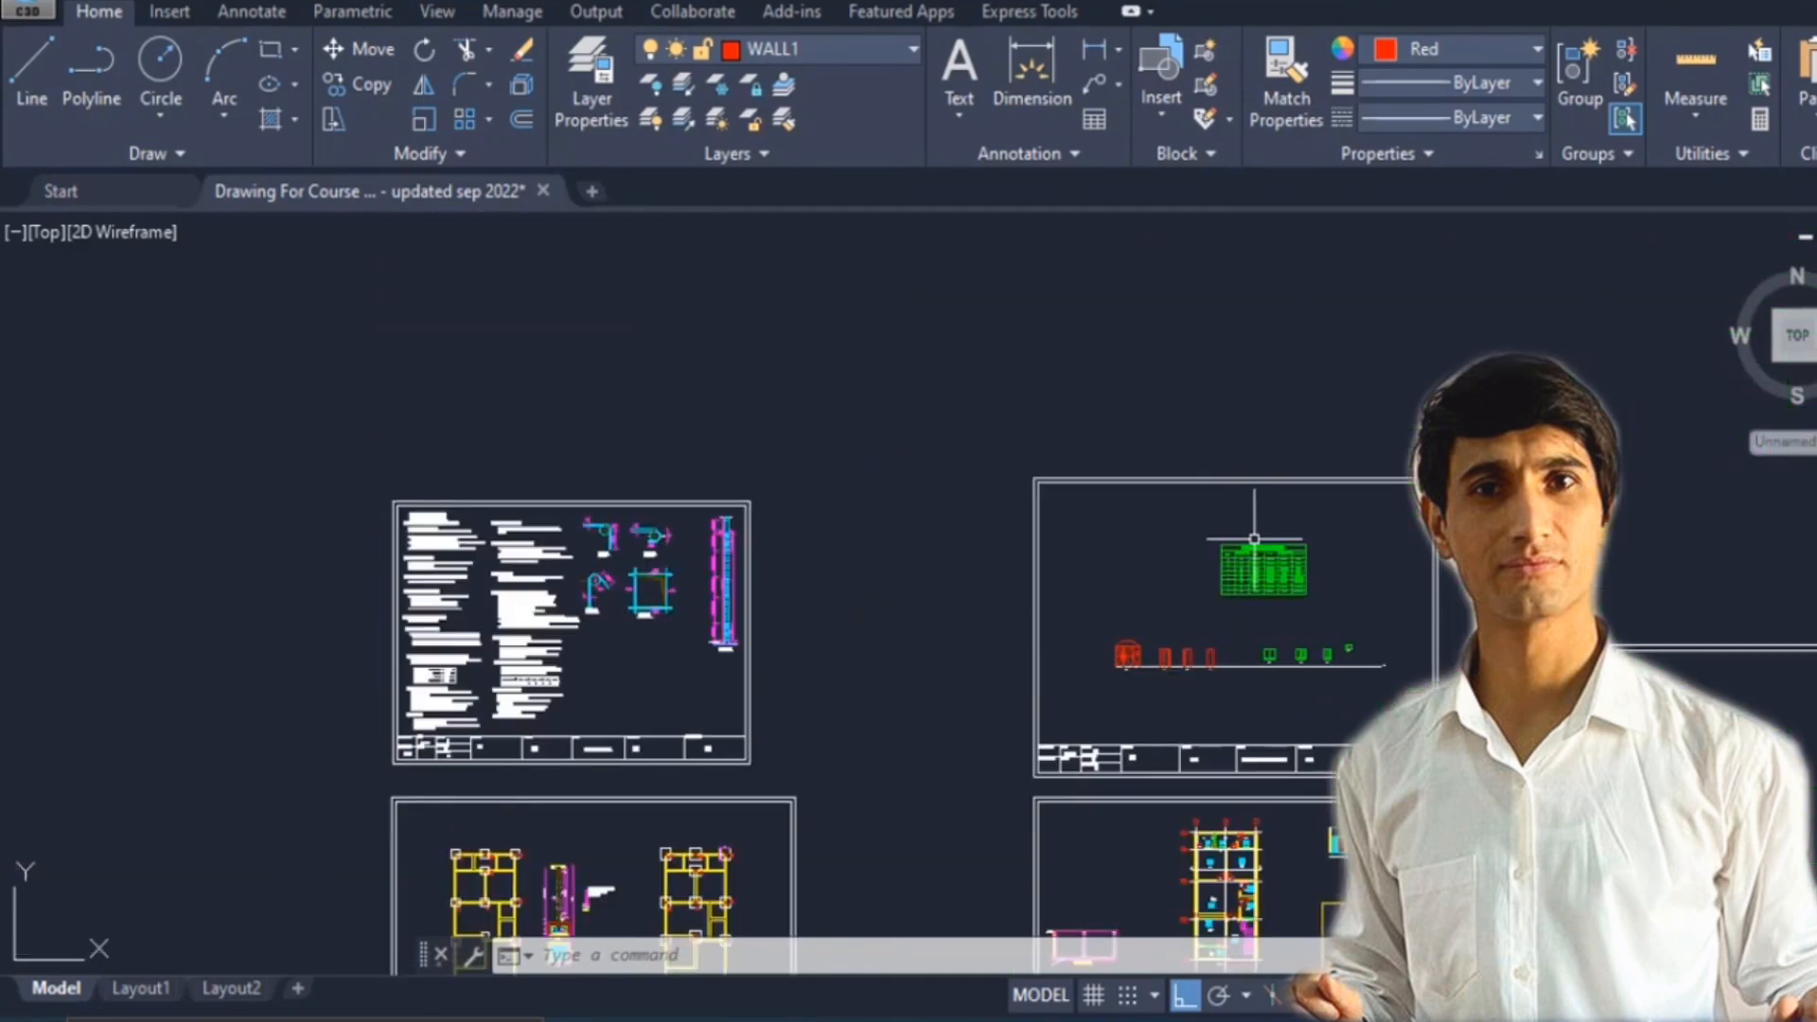
scroll(1273, 558, "up", 7)
scroll(1277, 550, "up", 6)
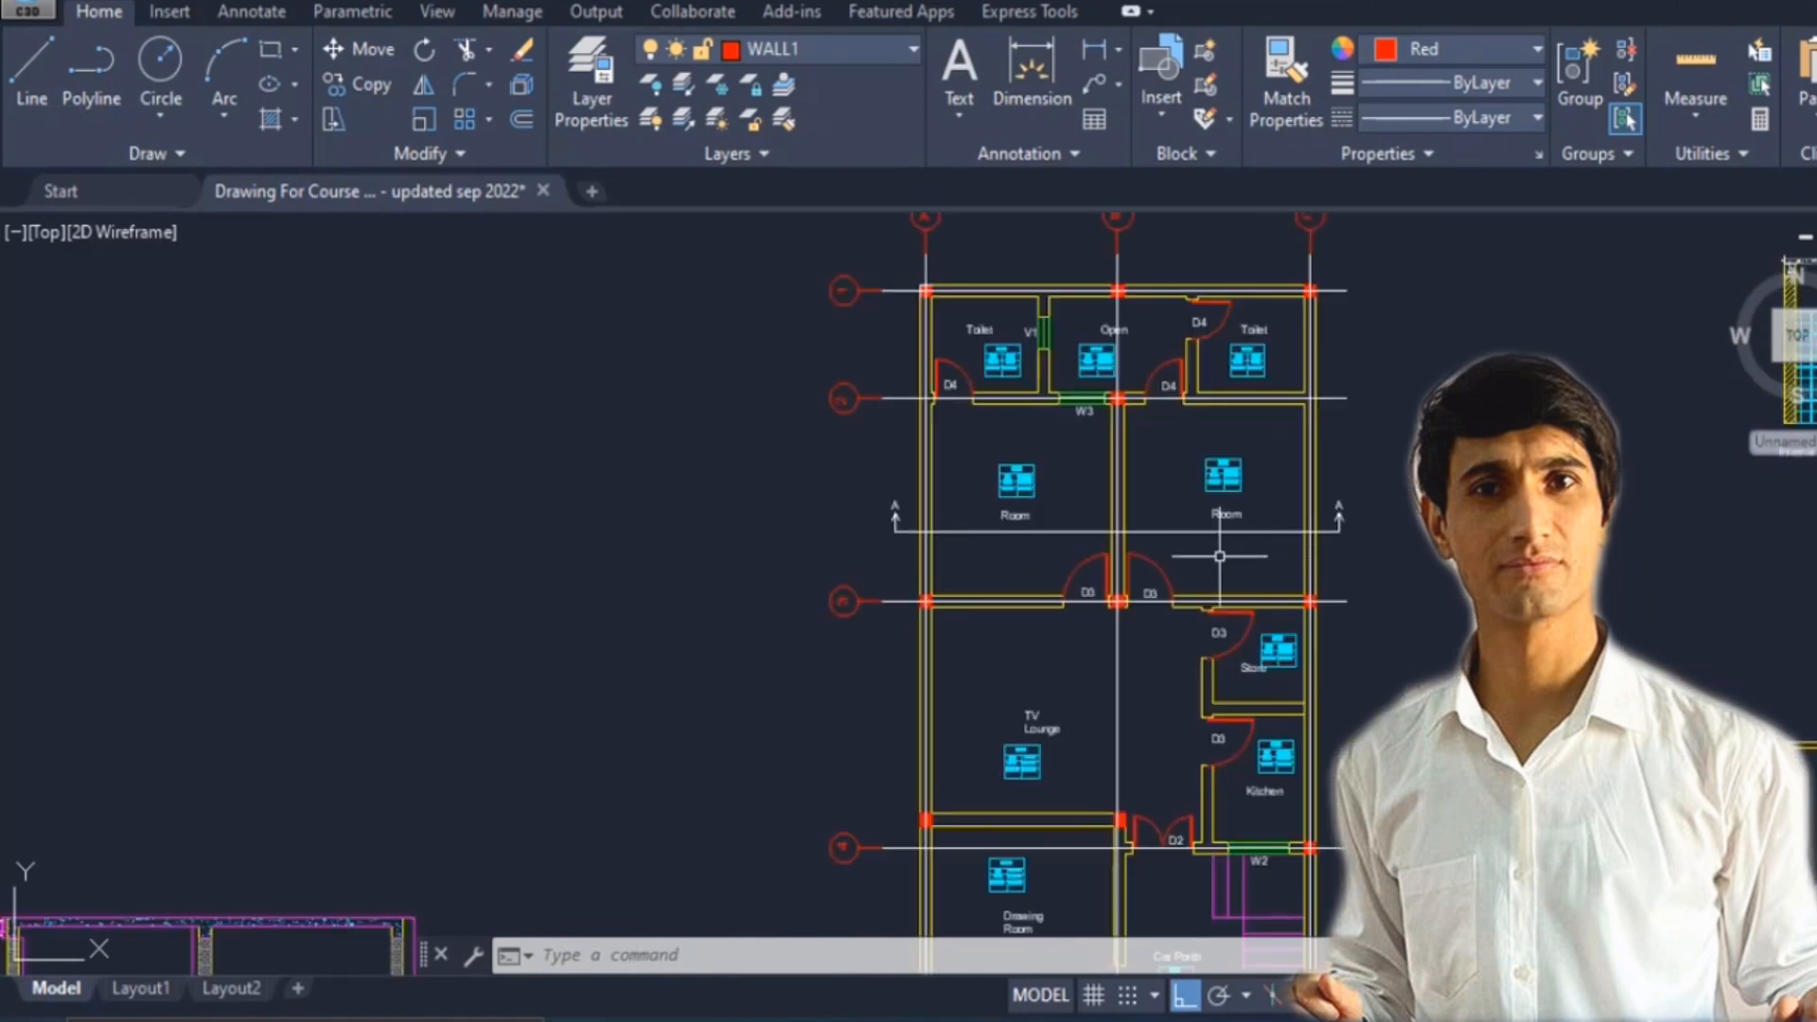
scroll(1177, 581, "down", 4)
scroll(1182, 341, "up", 4)
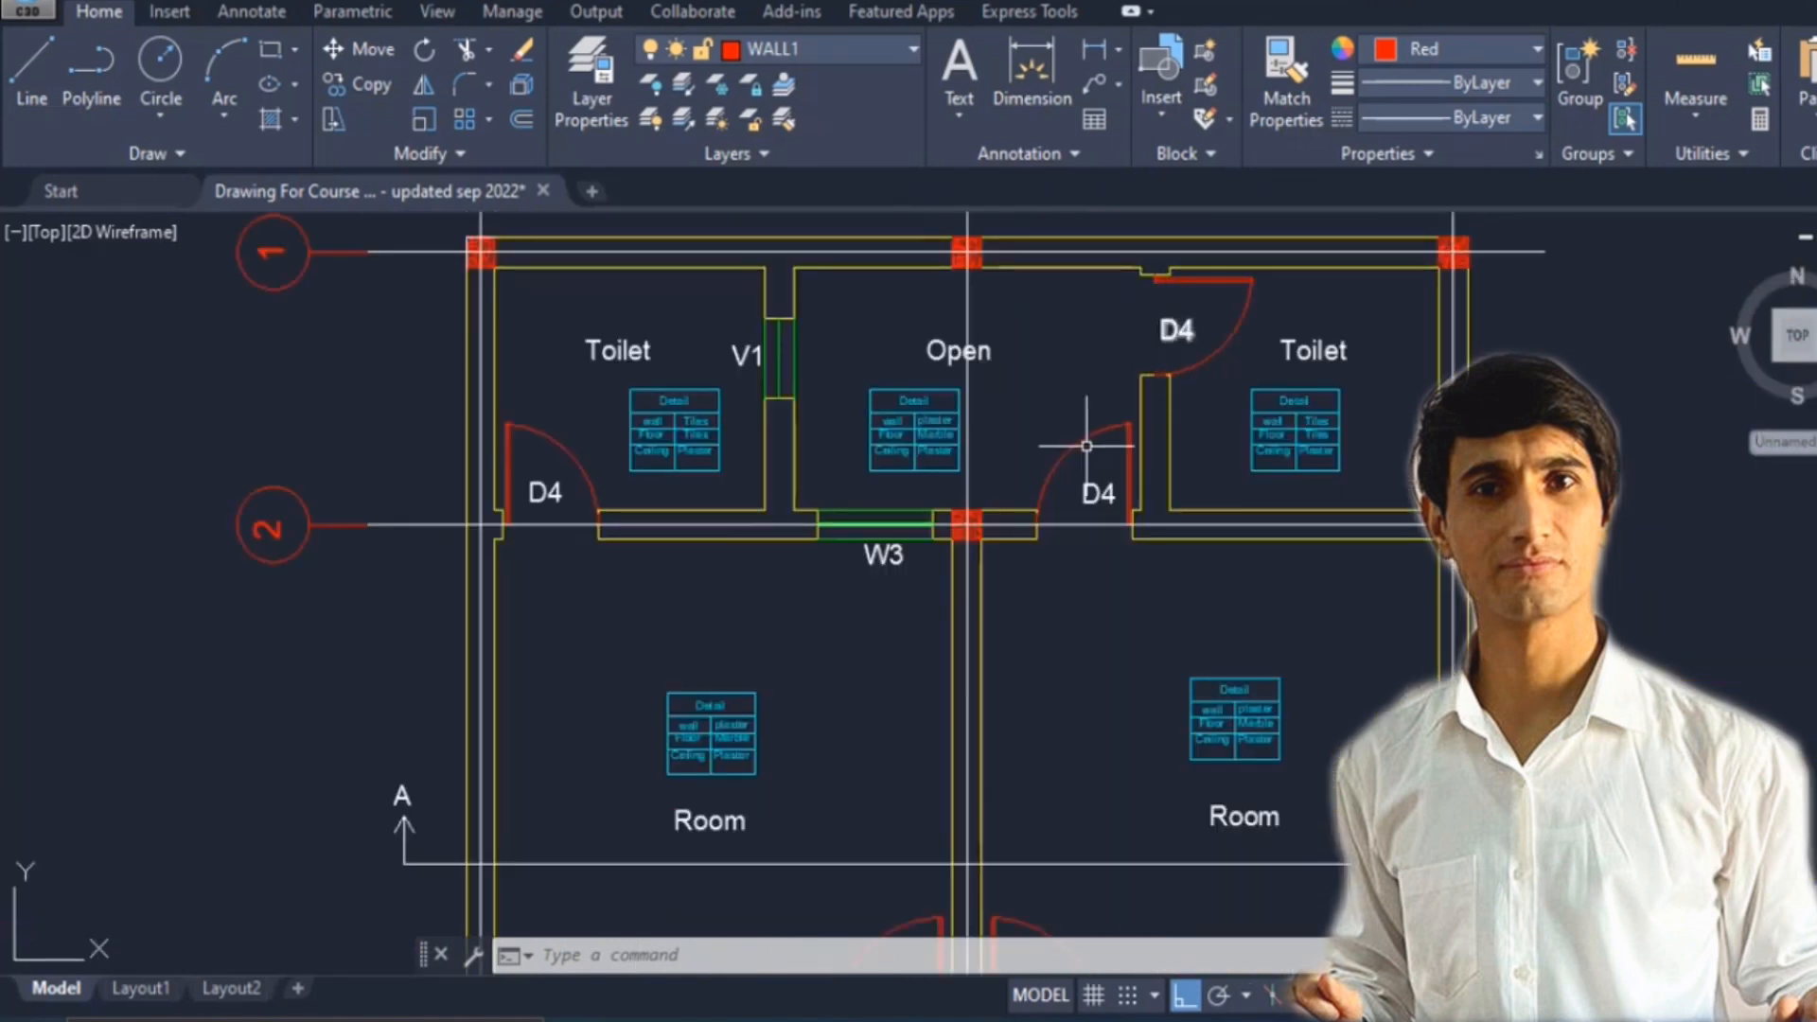
Switch back to Excel and enter 3 as the number of D4 lintels in C10.
key("alt+Tab")
type("3")
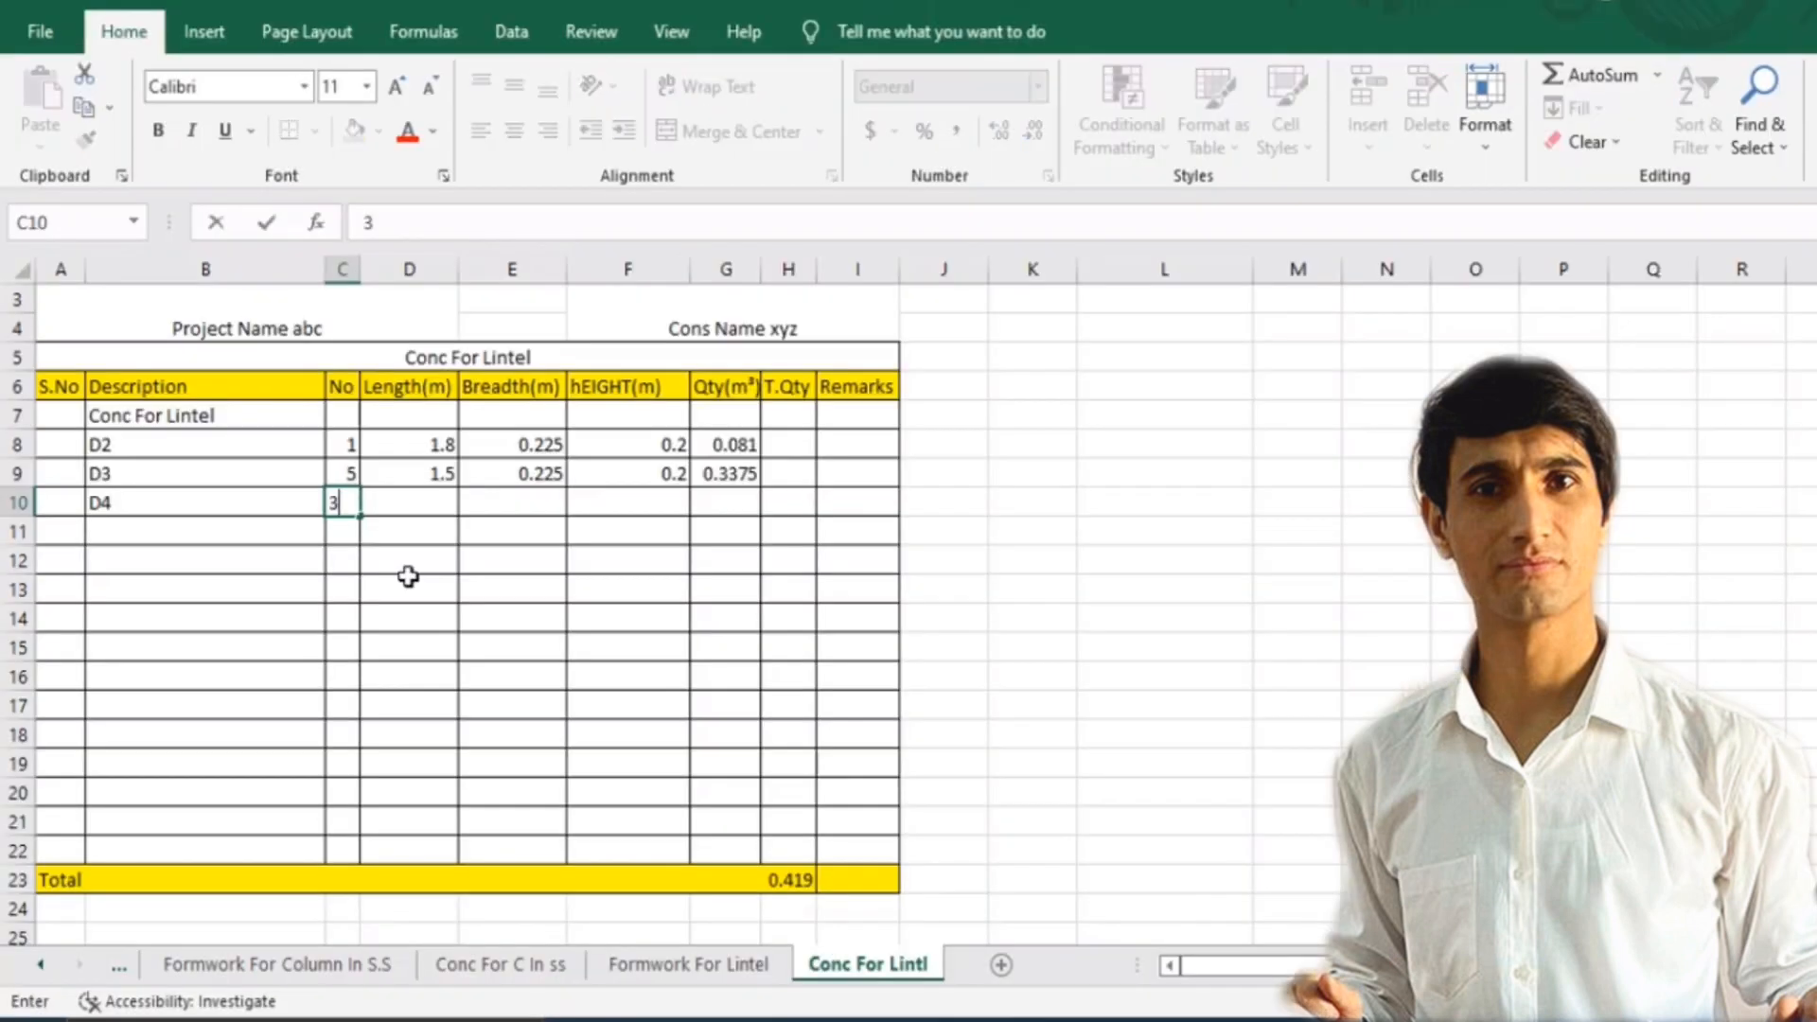
key("Tab")
Calculate the D4 lintel length in Calculator as 750 + 300 + 300 and enter 1.35 as its length in D10 in Excel.
left_click(953, 1020)
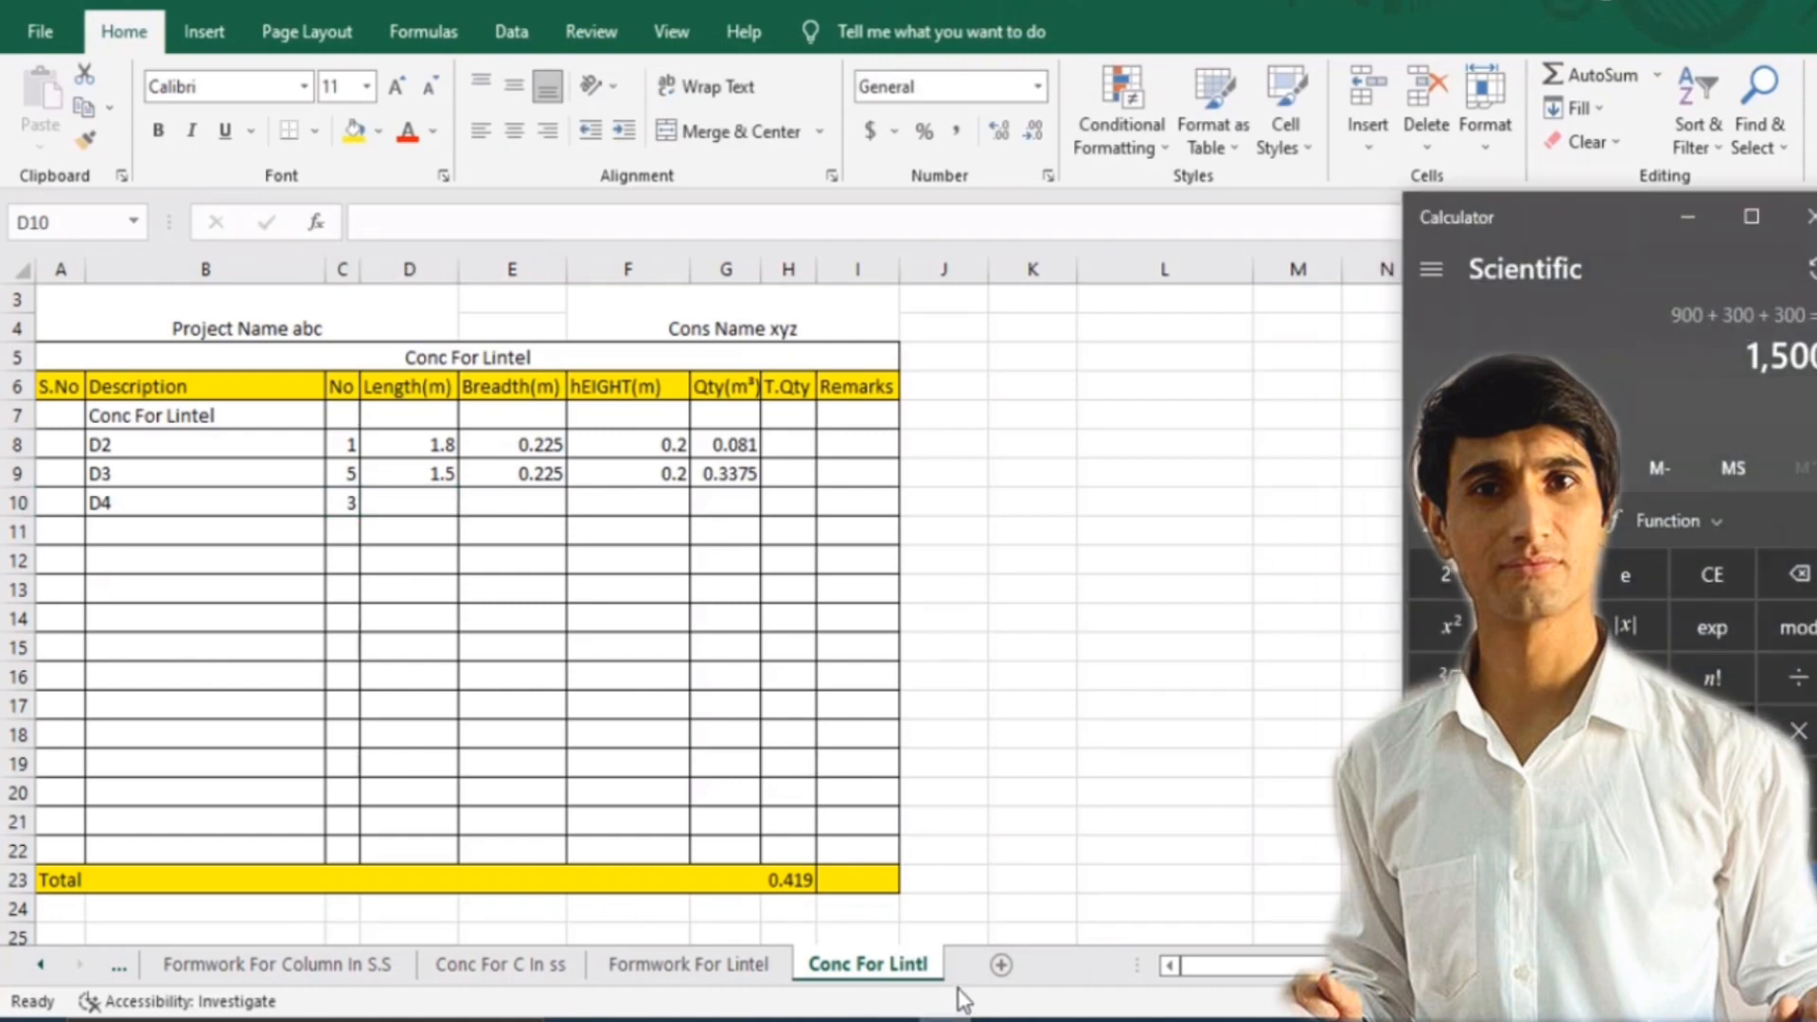
type("750 + 300 + 300 =")
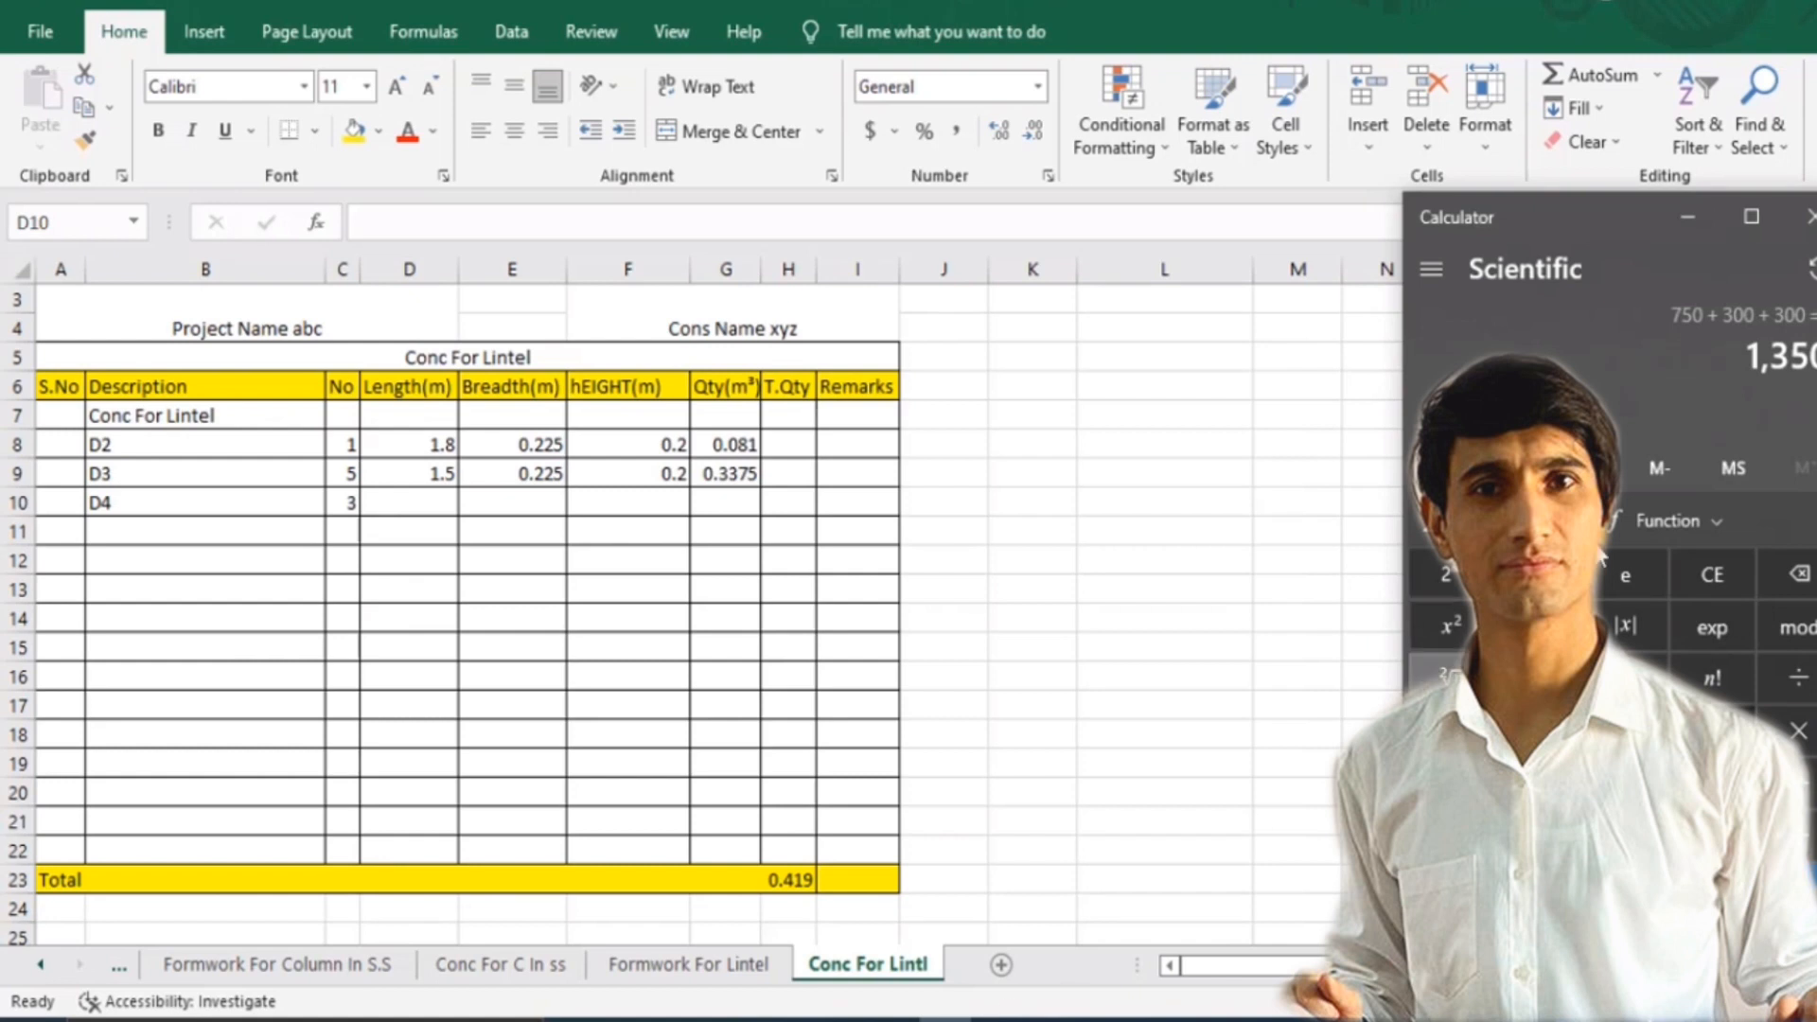
left_click(1693, 221)
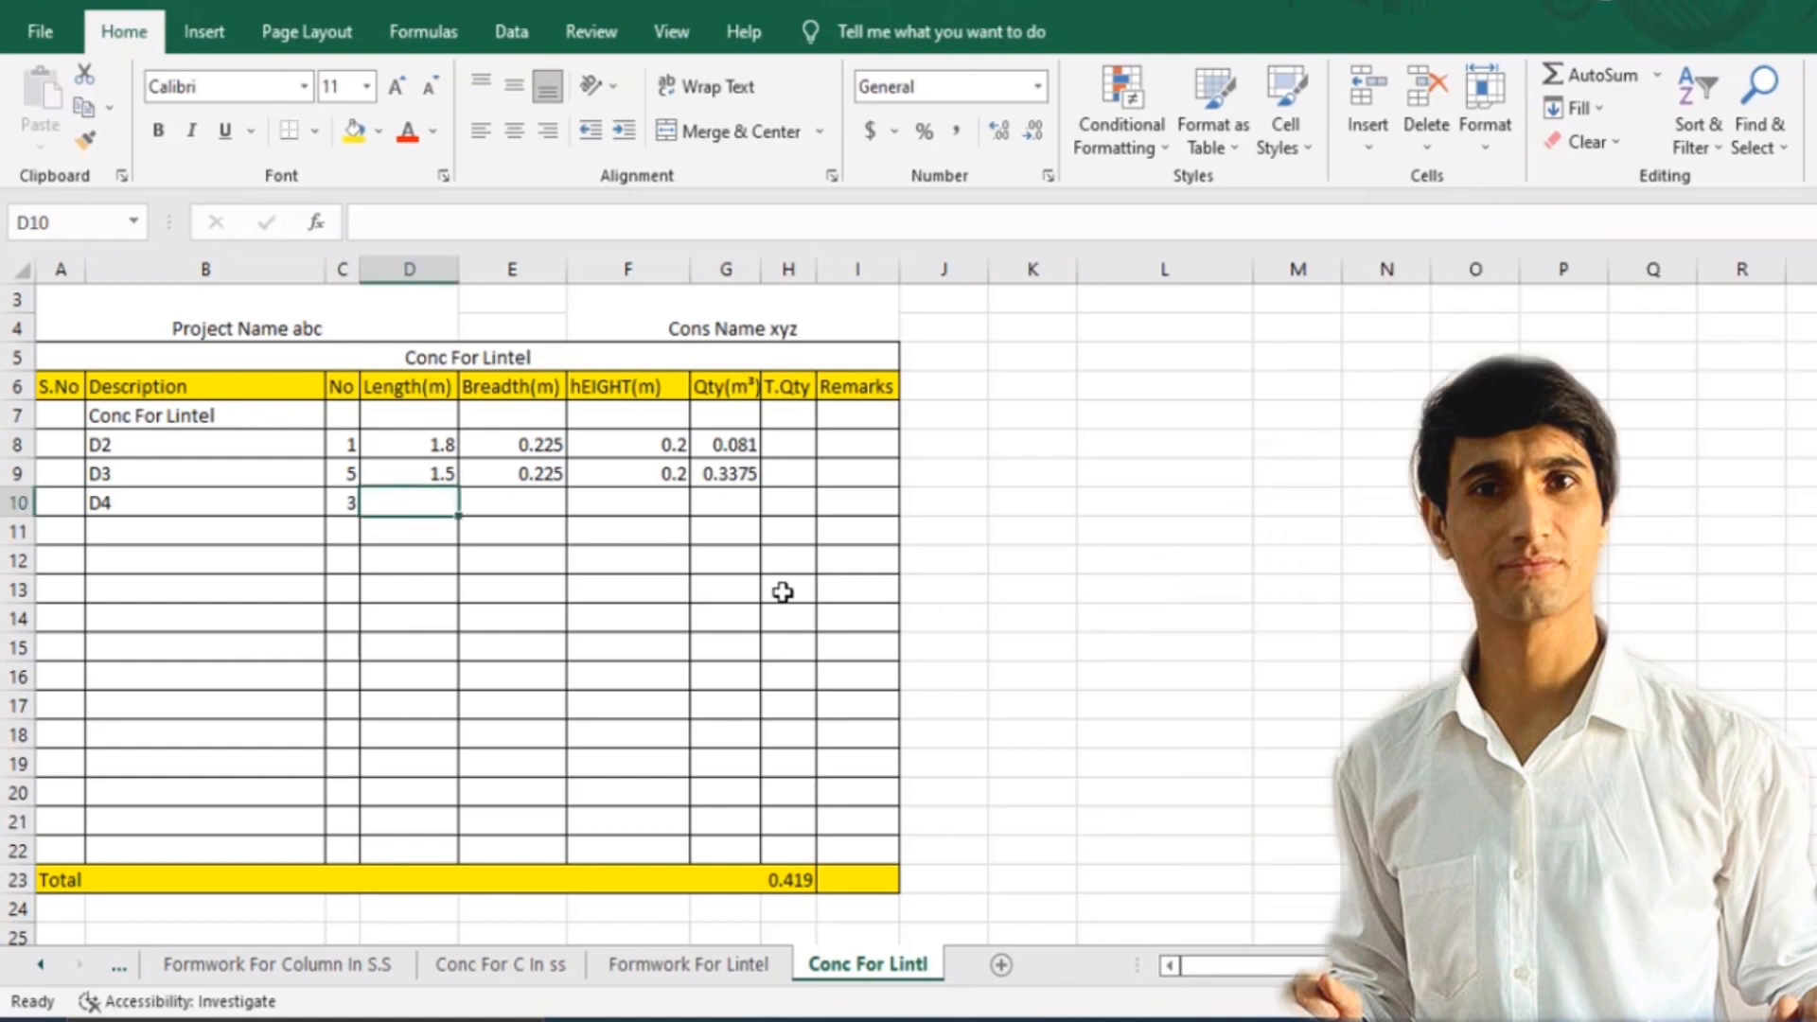
type("1.35")
key("Tab")
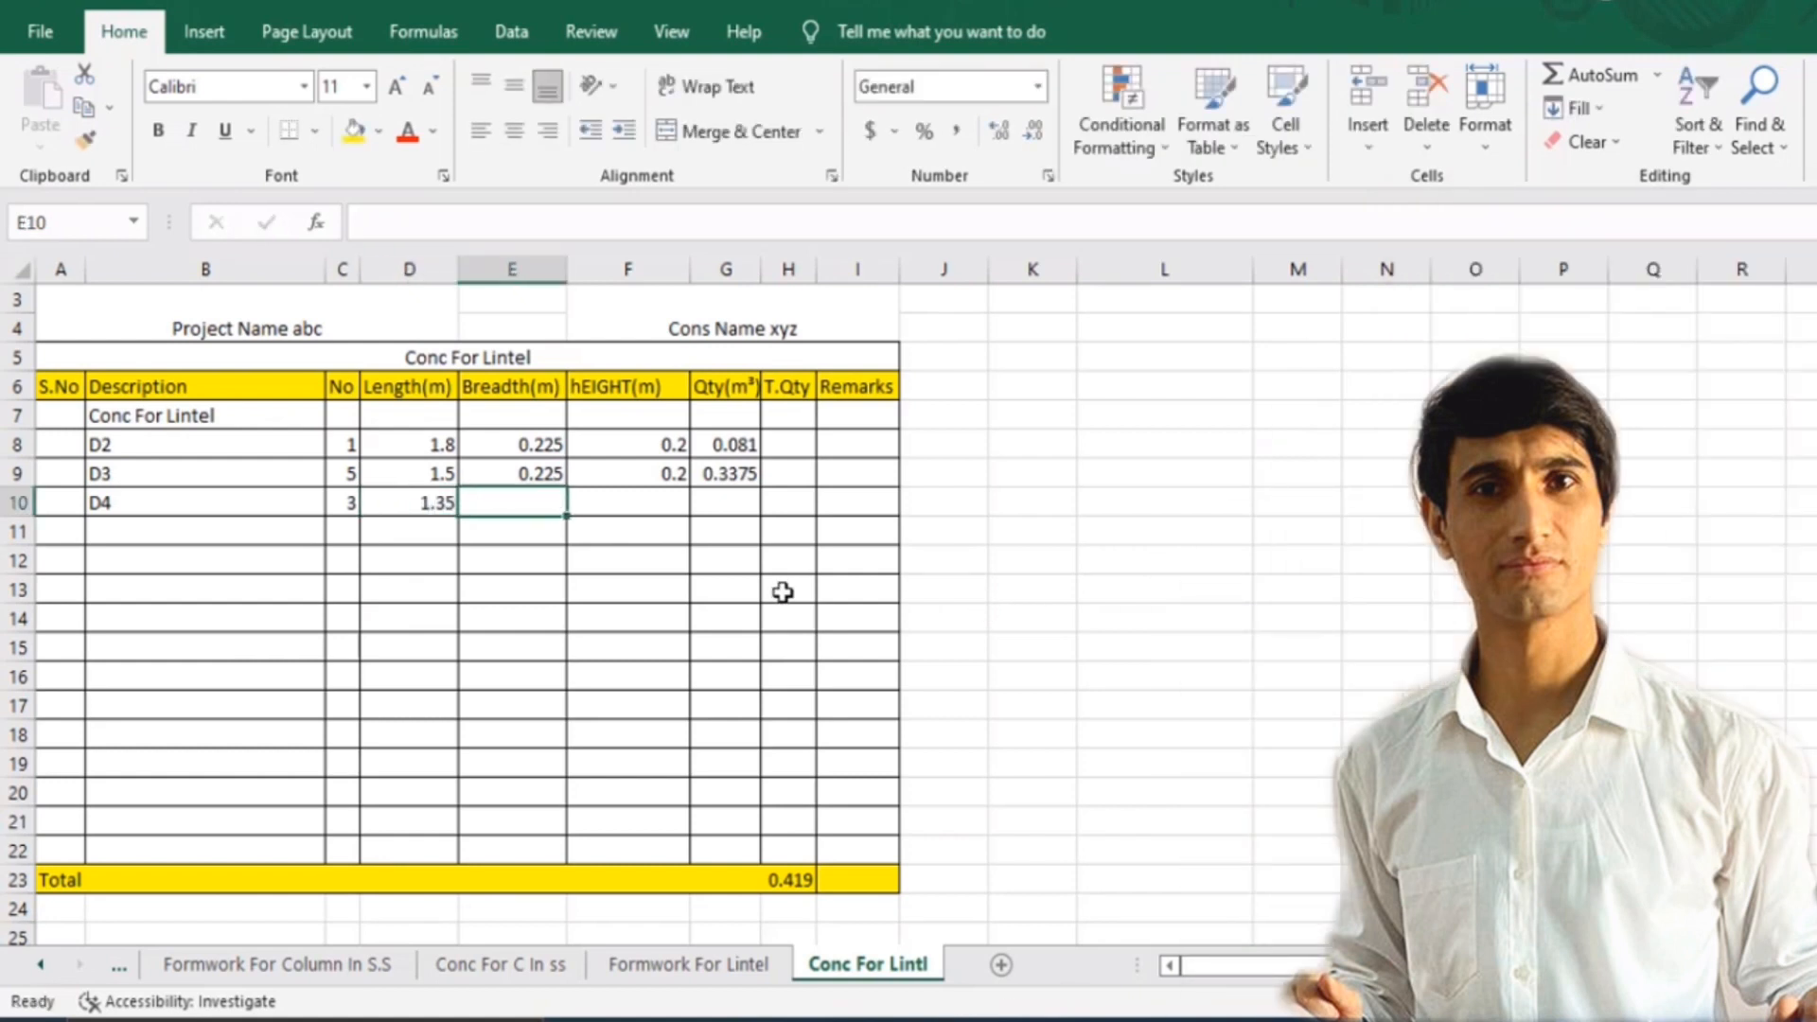
Copy the D3 row's breadth, height and quantity formula from E9:G9 down into the D4 row.
left_click_drag(514, 464, 748, 473)
left_click_drag(759, 486, 744, 502)
Enter W1 as the next lintel description in B11 and 1 as its number in C11.
left_click(156, 538)
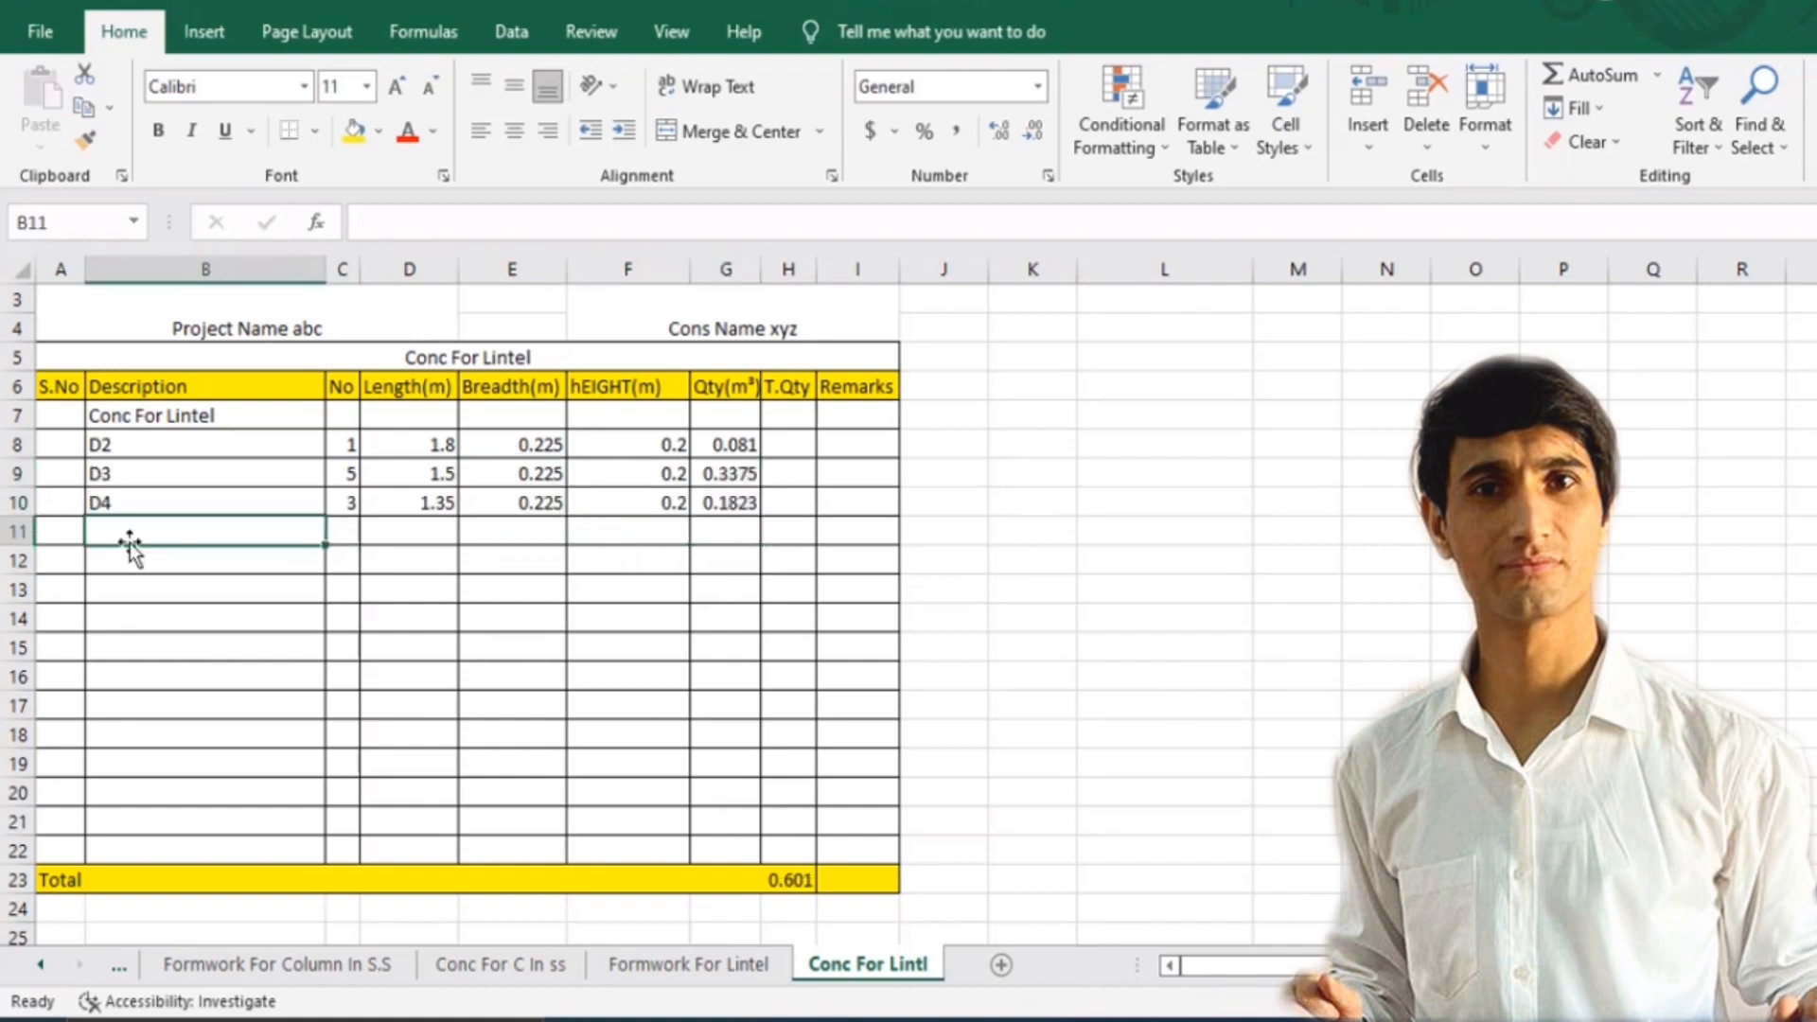
type("W")
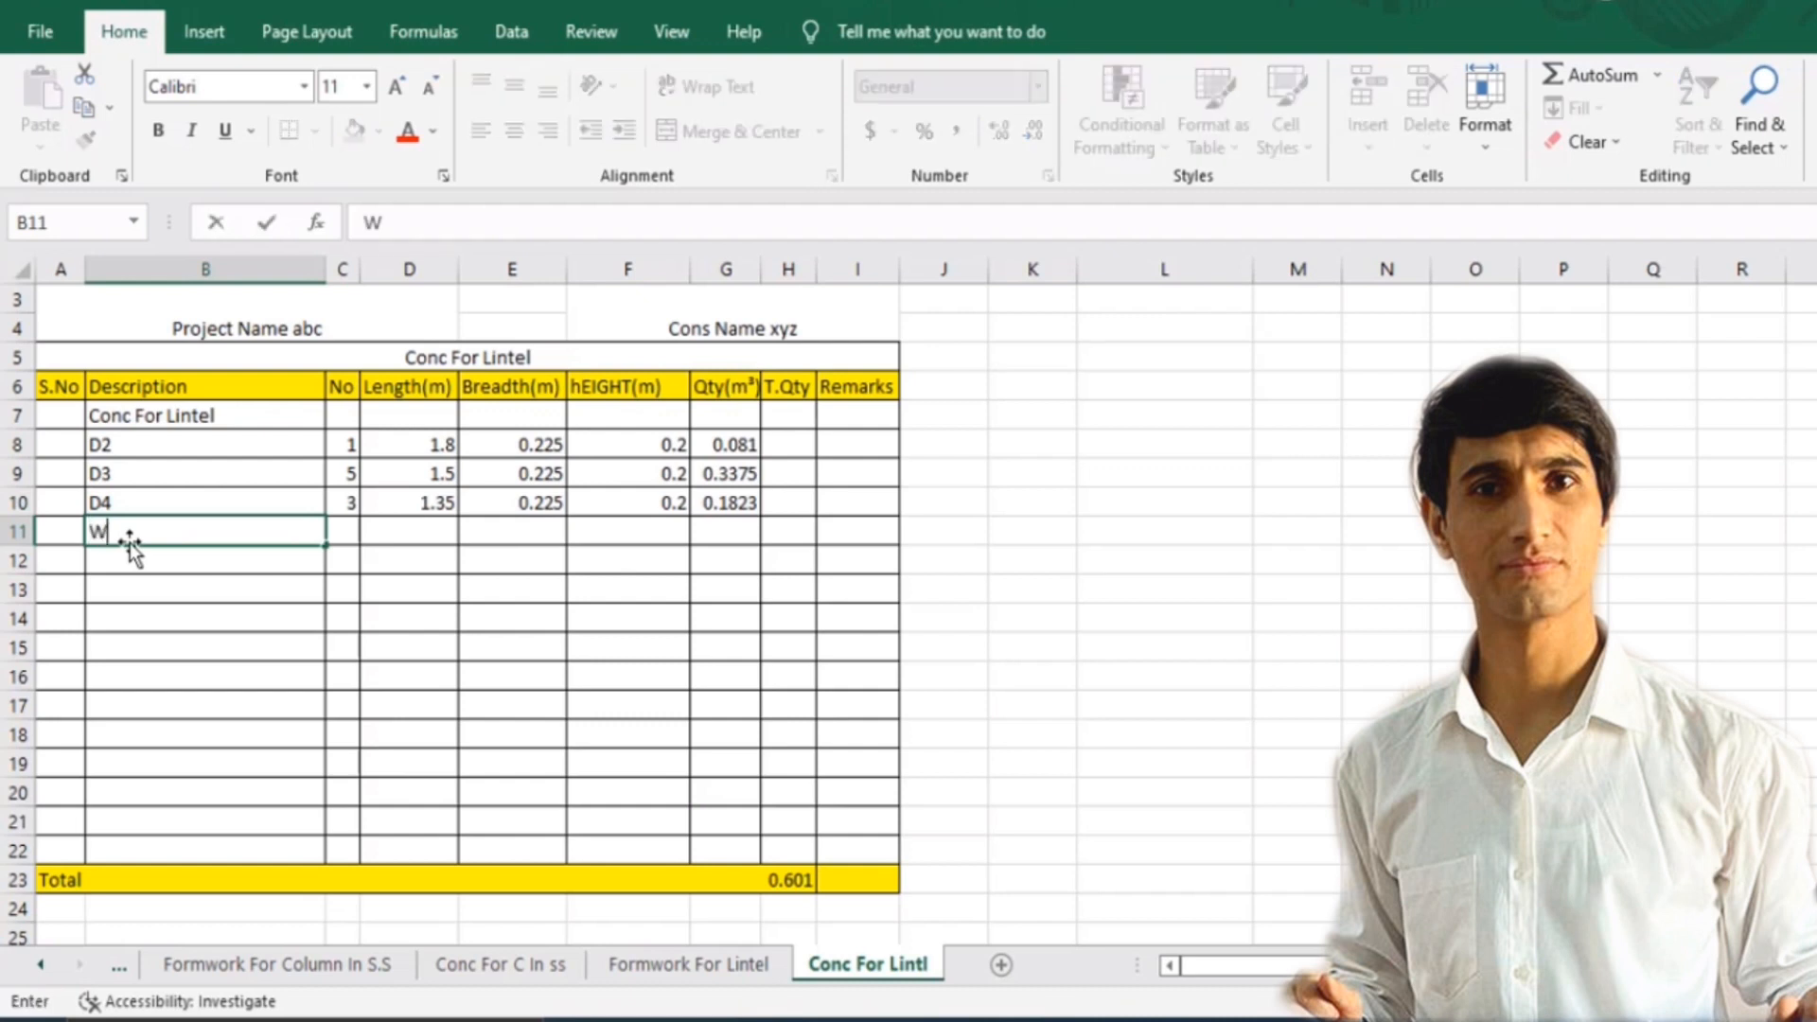
type("1")
key("Tab")
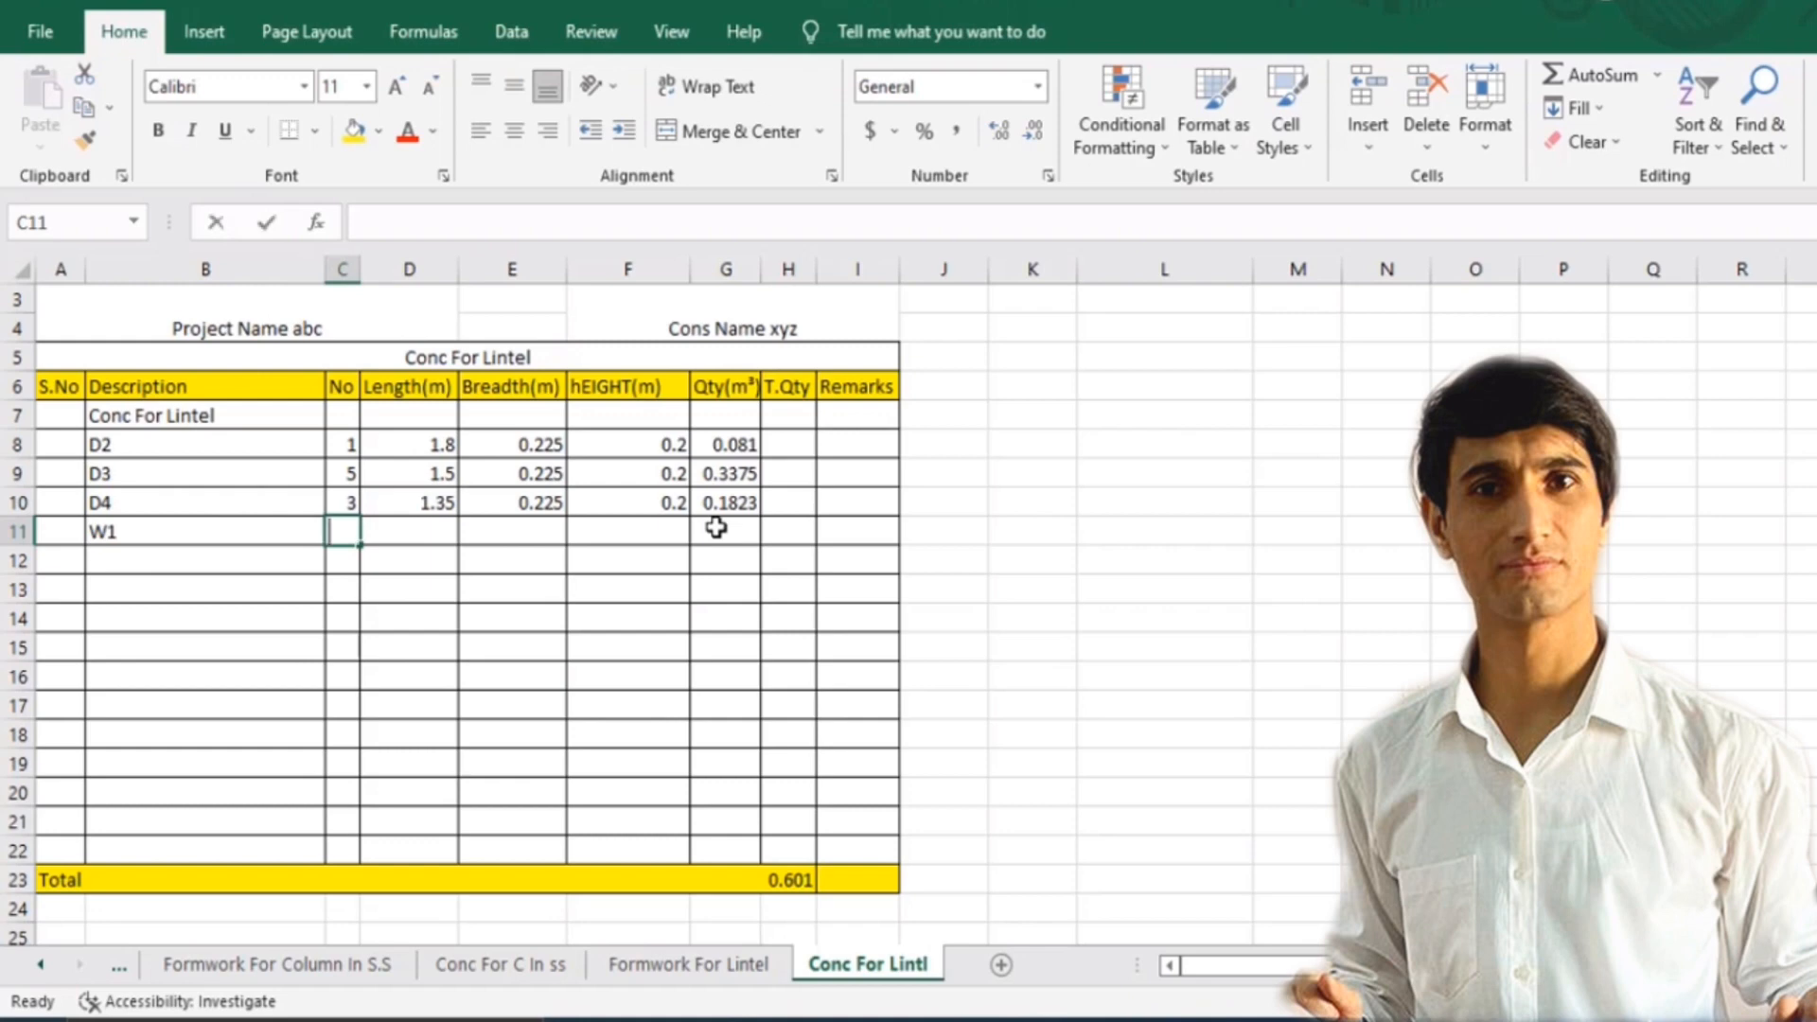
type("1")
key("Tab")
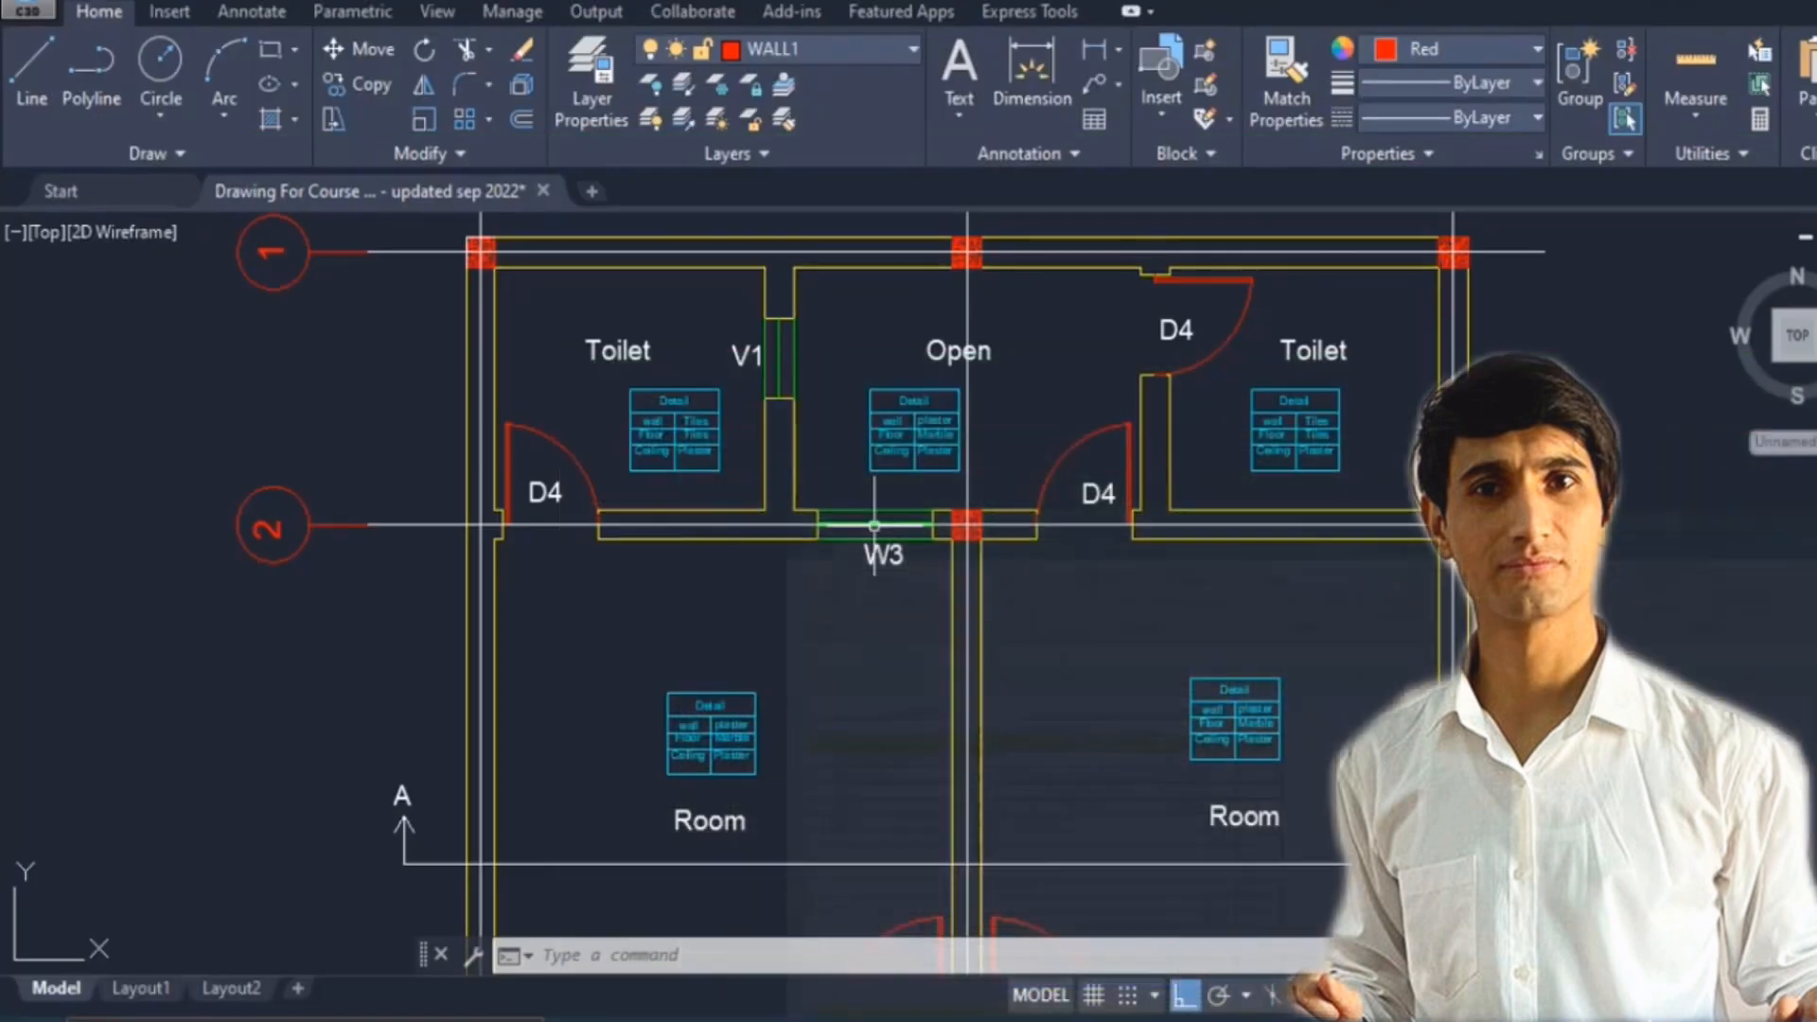
Switch to AutoCAD and check W1's width in the Doors and Windows Schedule.
scroll(865, 500, "down", 5)
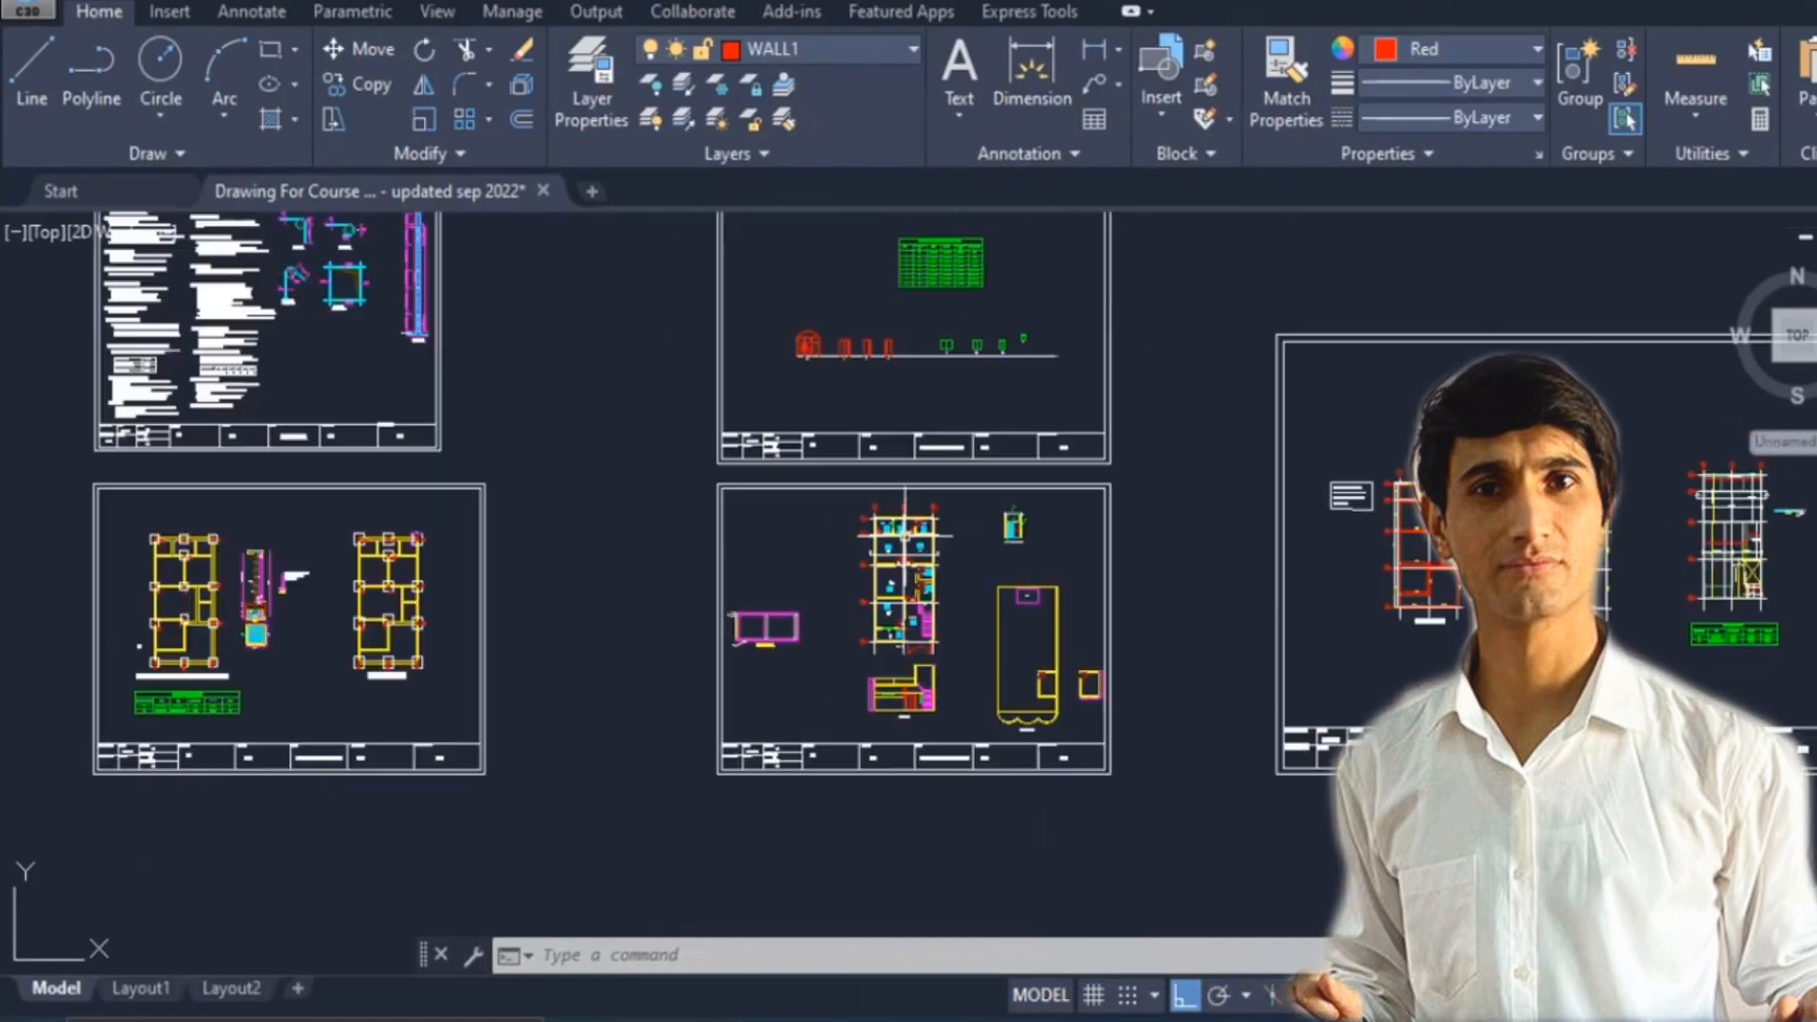
scroll(964, 224, "up", 8)
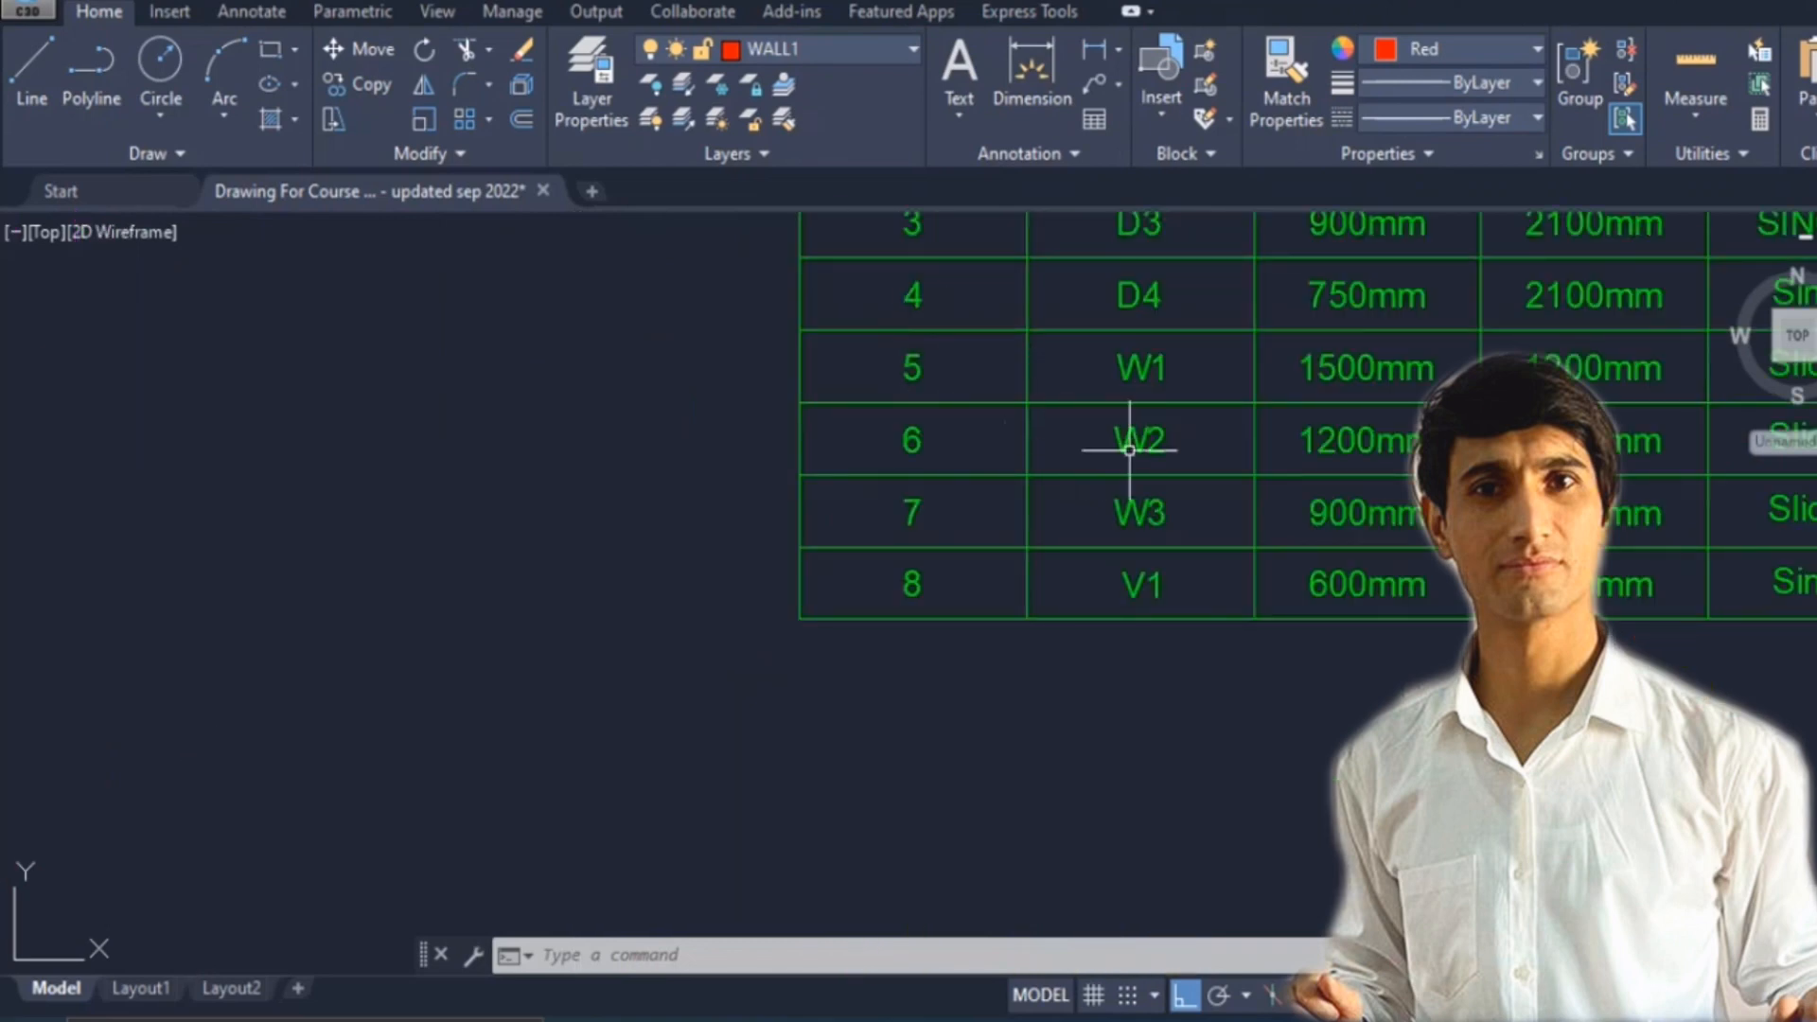
scroll(1175, 460, "down", 3)
scroll(1283, 433, "up", 6)
key("Escape")
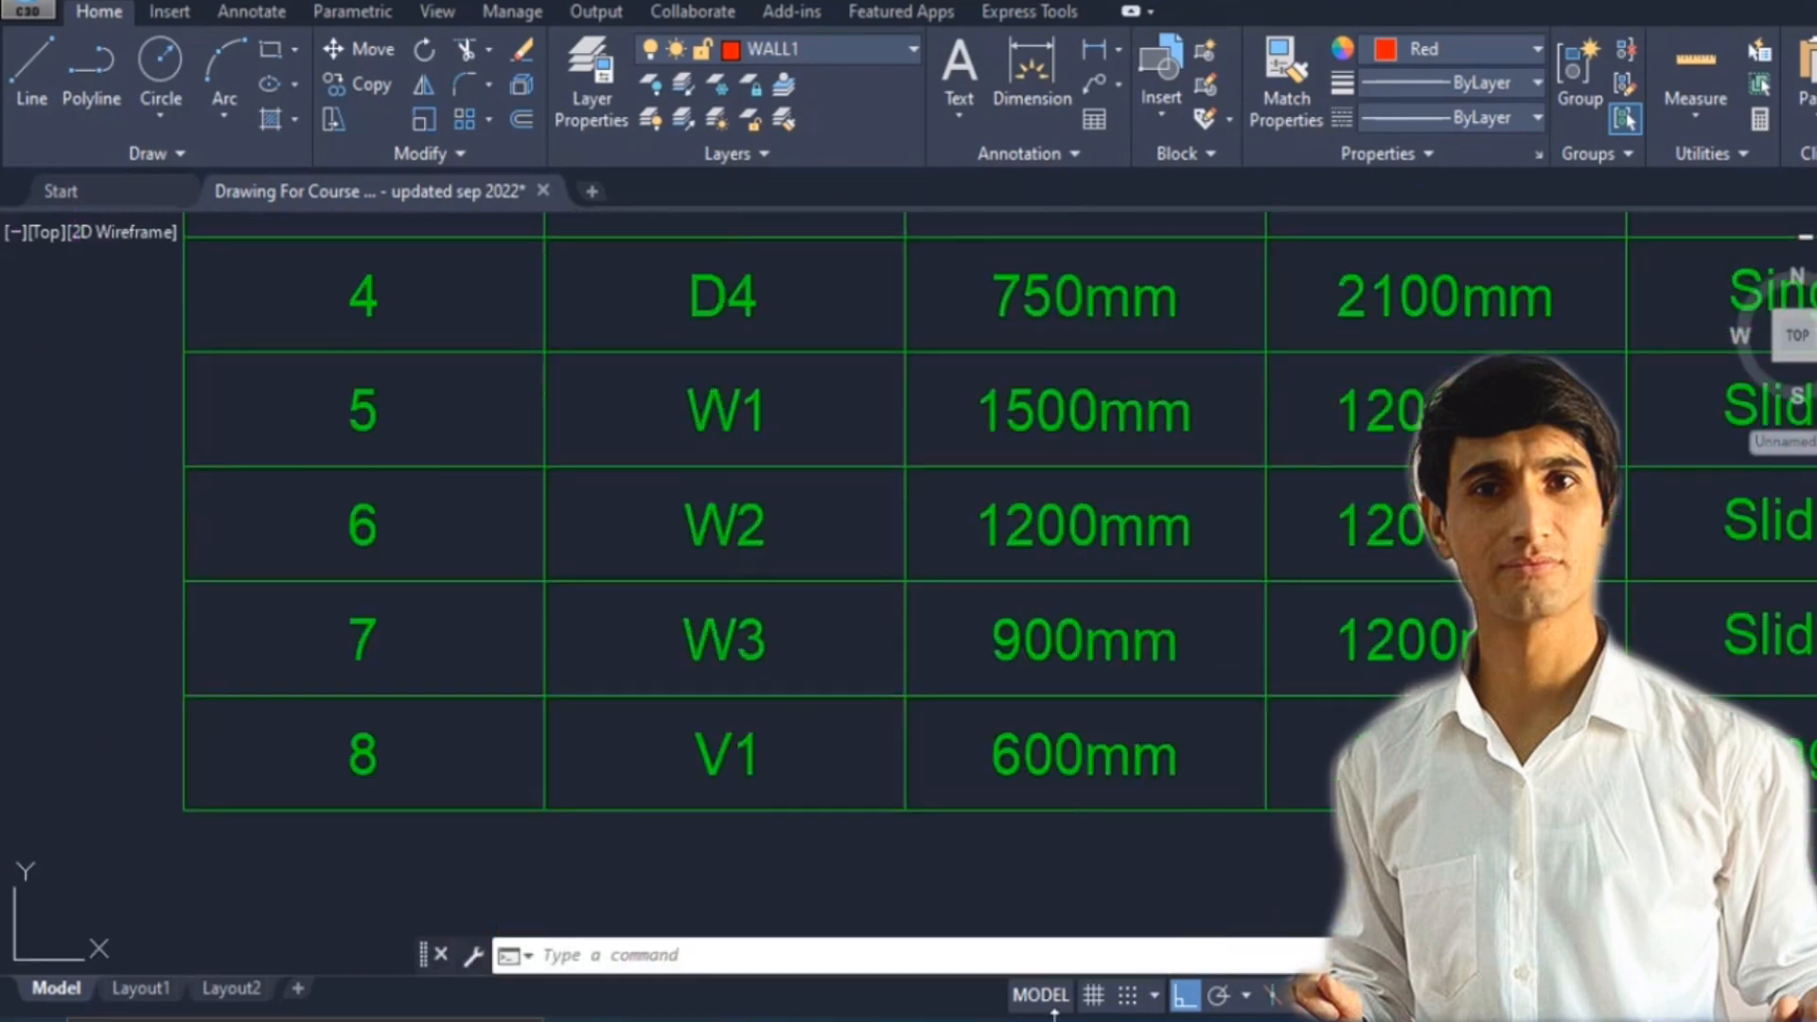
Calculate the W1 lintel length in Calculator as 1500 + 300 + 300 and enter 2.1 as its length in D11 in Excel.
left_click(946, 1020)
type("150")
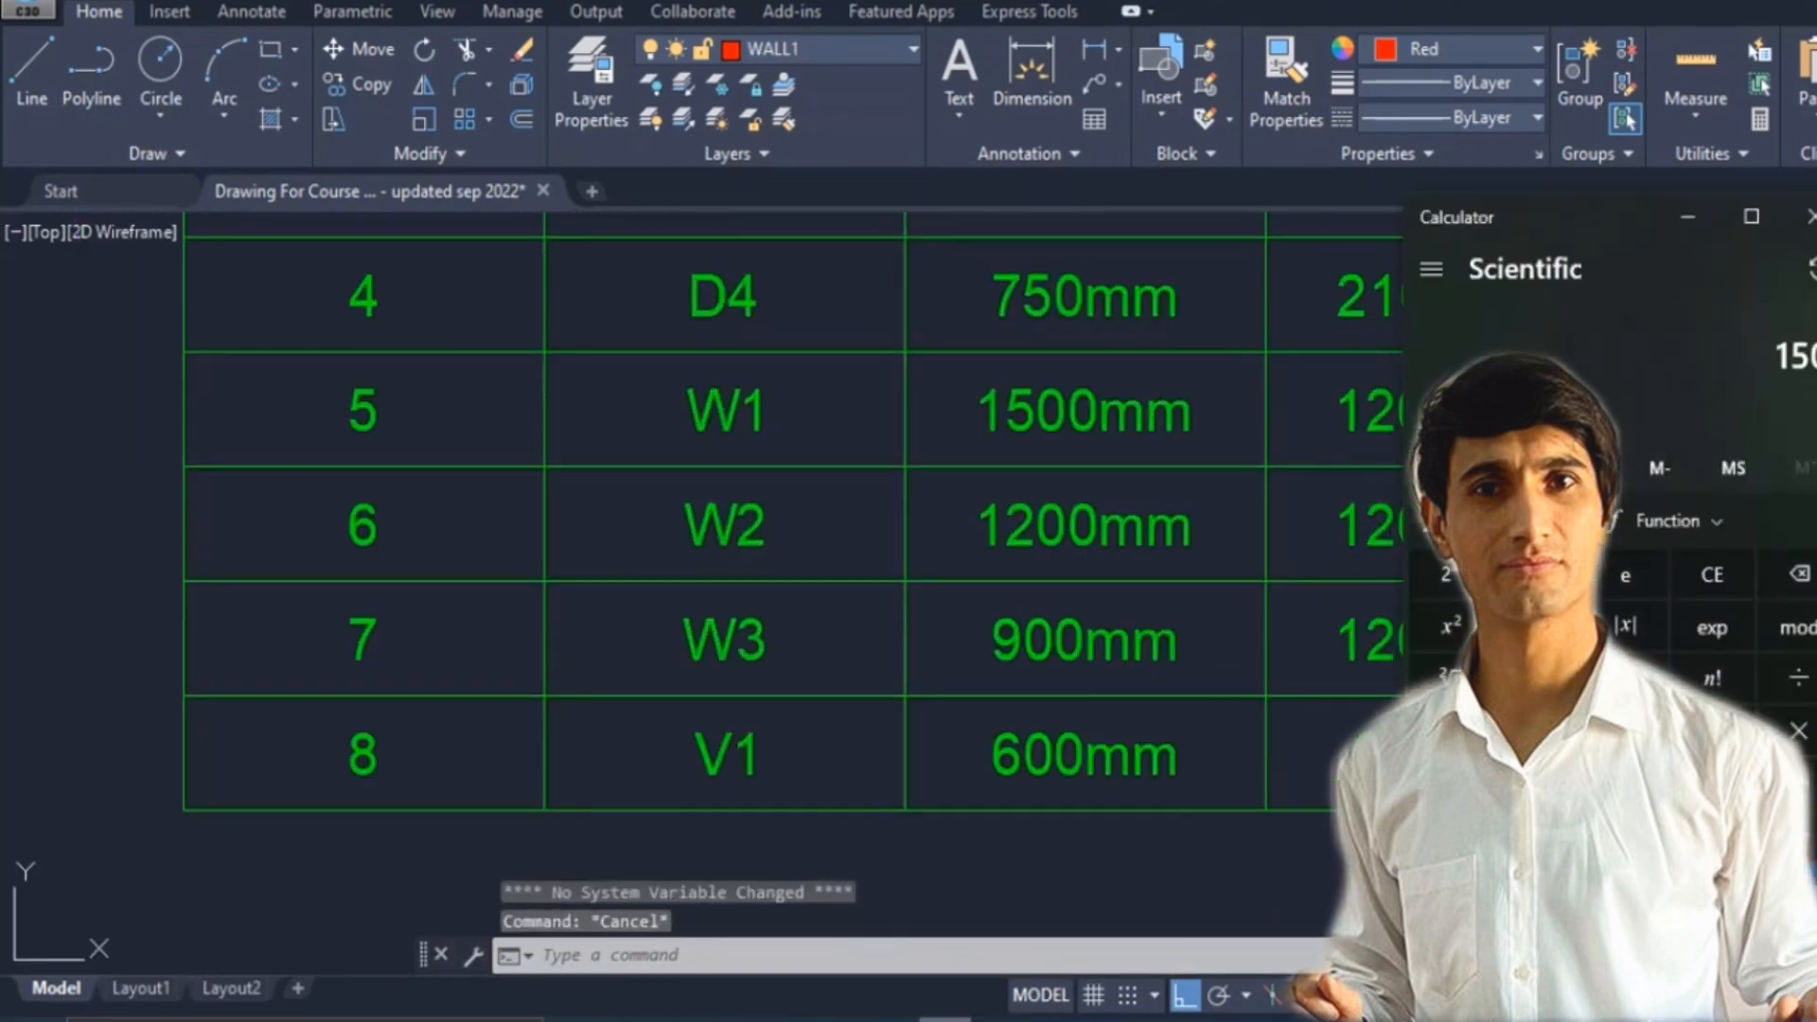
type("0 + 300 + 300 =")
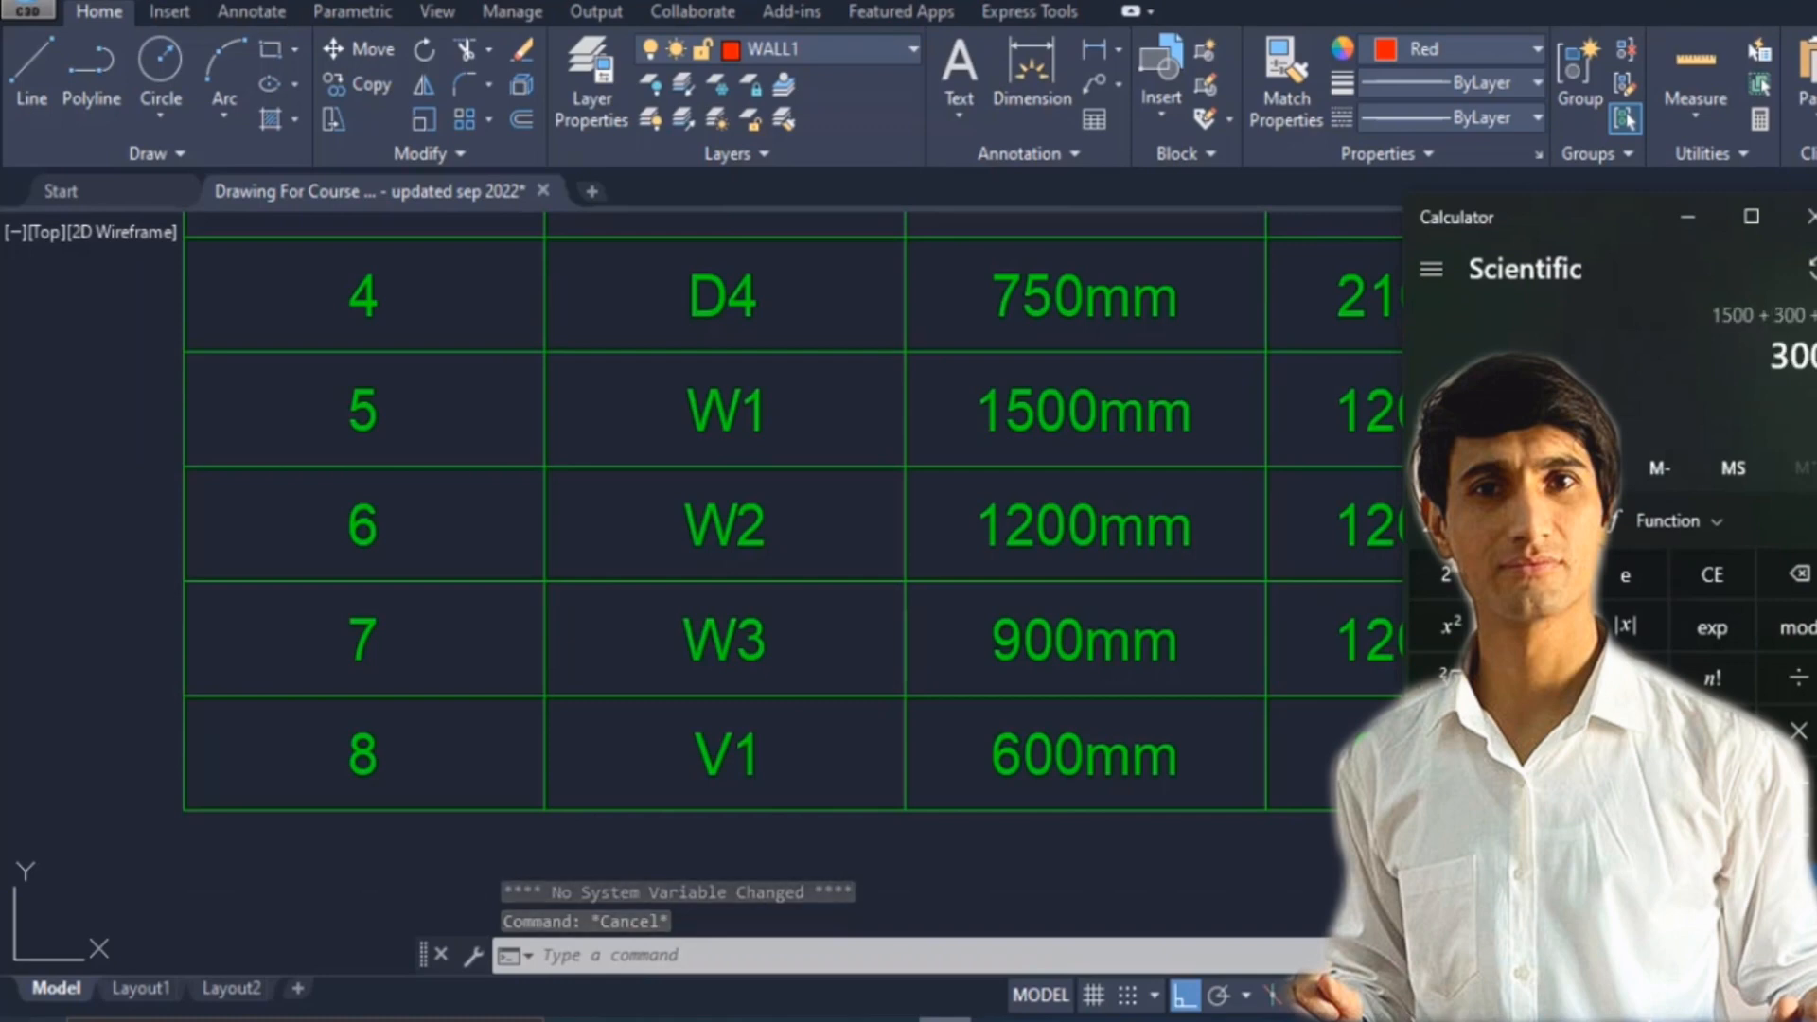
left_click(1688, 217)
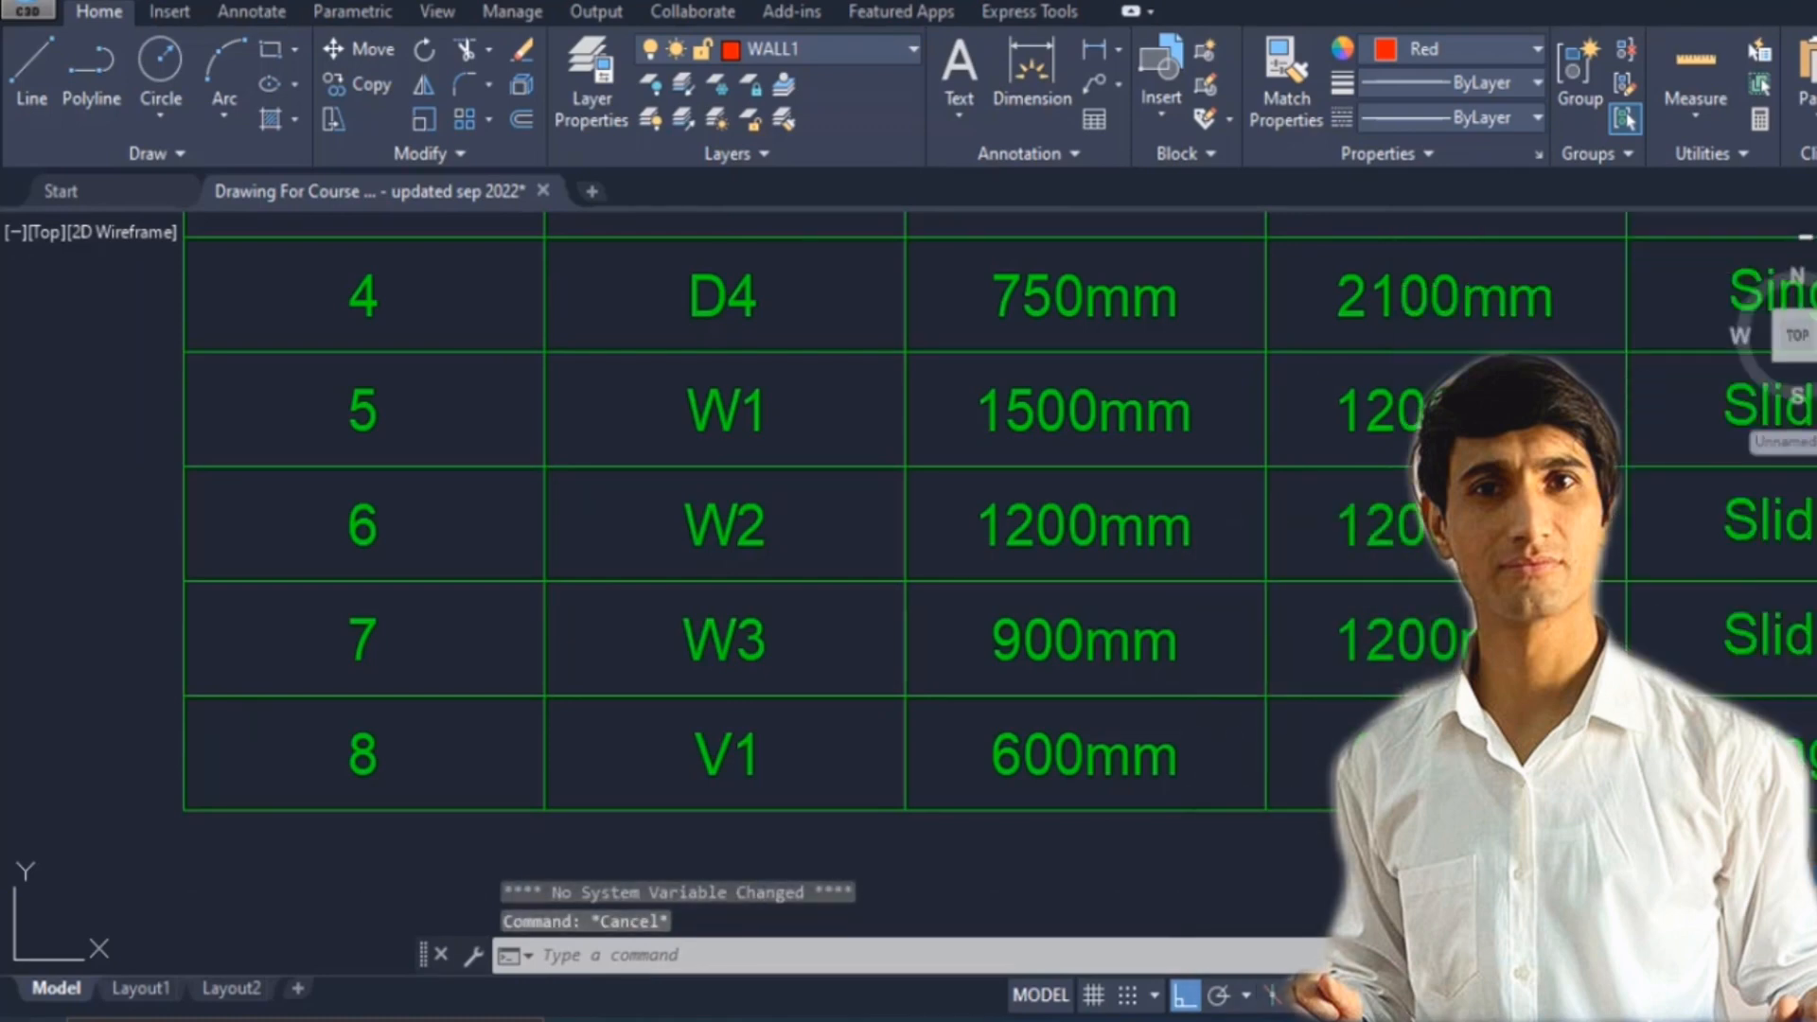
key("alt+Tab")
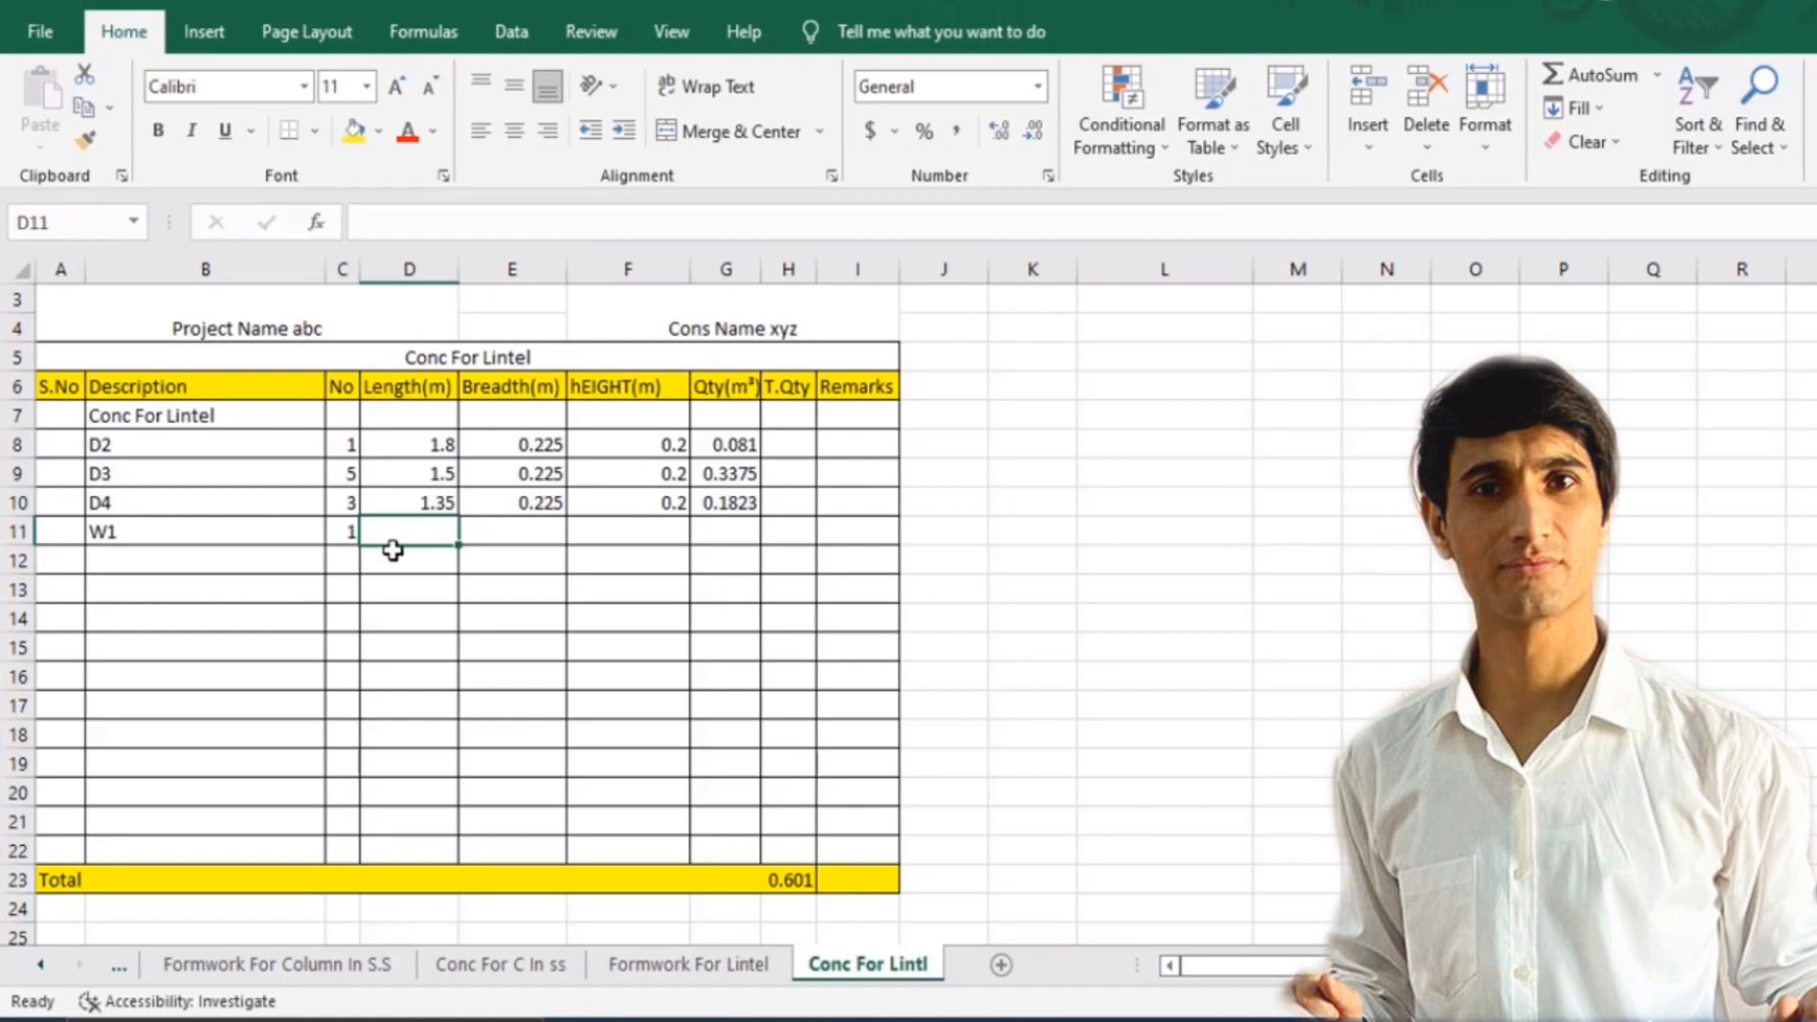
type("2.1")
key("Tab")
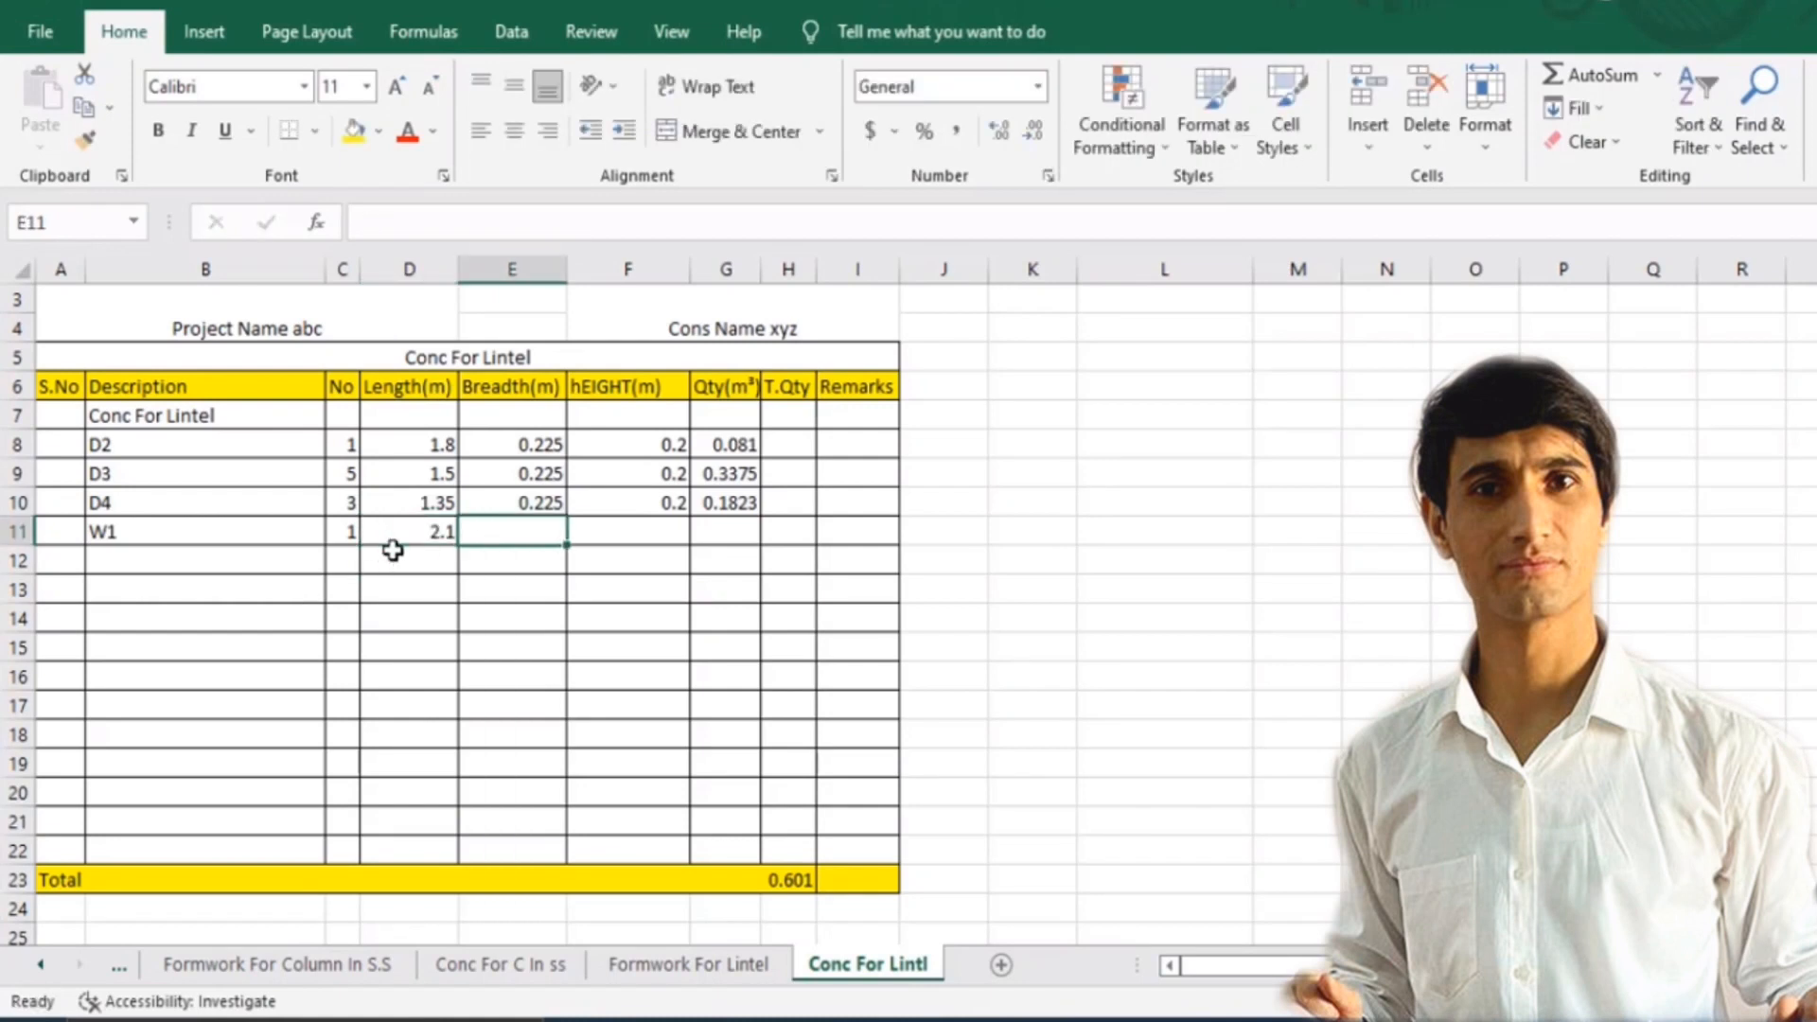
Enter 0.225 as the W1 lintel's breadth in E11 and 0.2 as its height in F11.
type(".225")
key("Tab")
type(".")
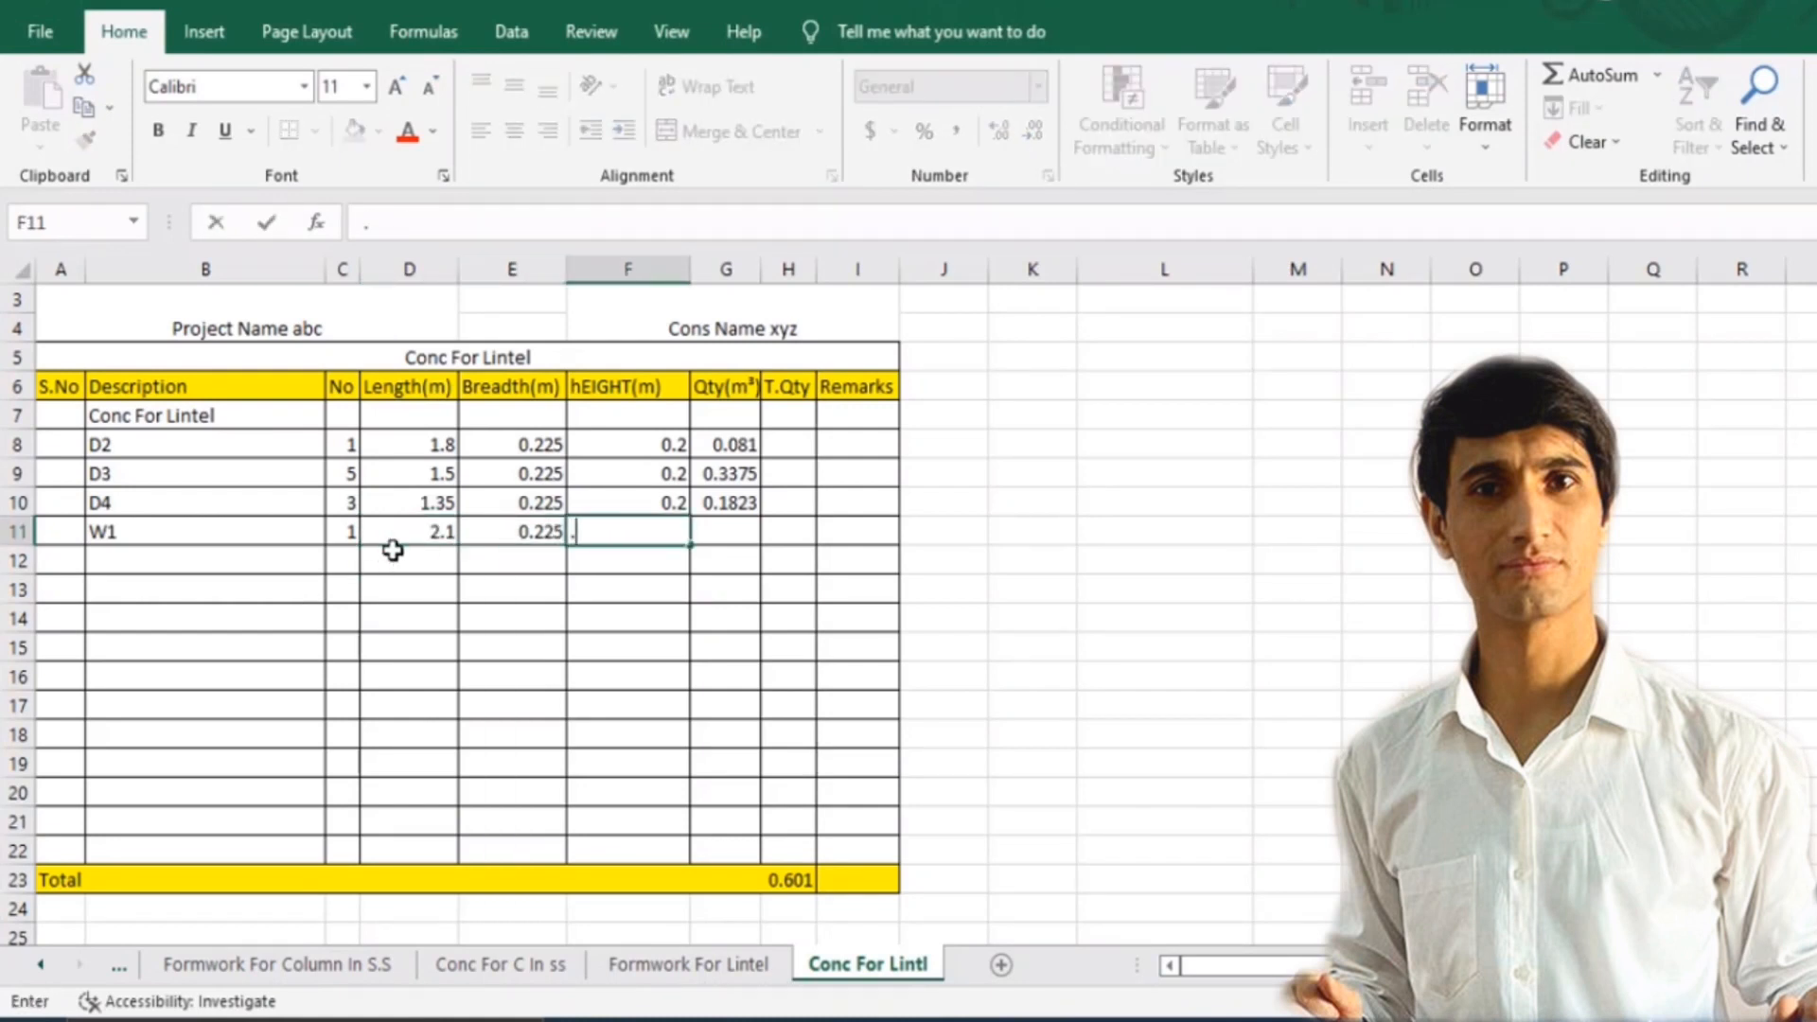
type("2")
key("Tab")
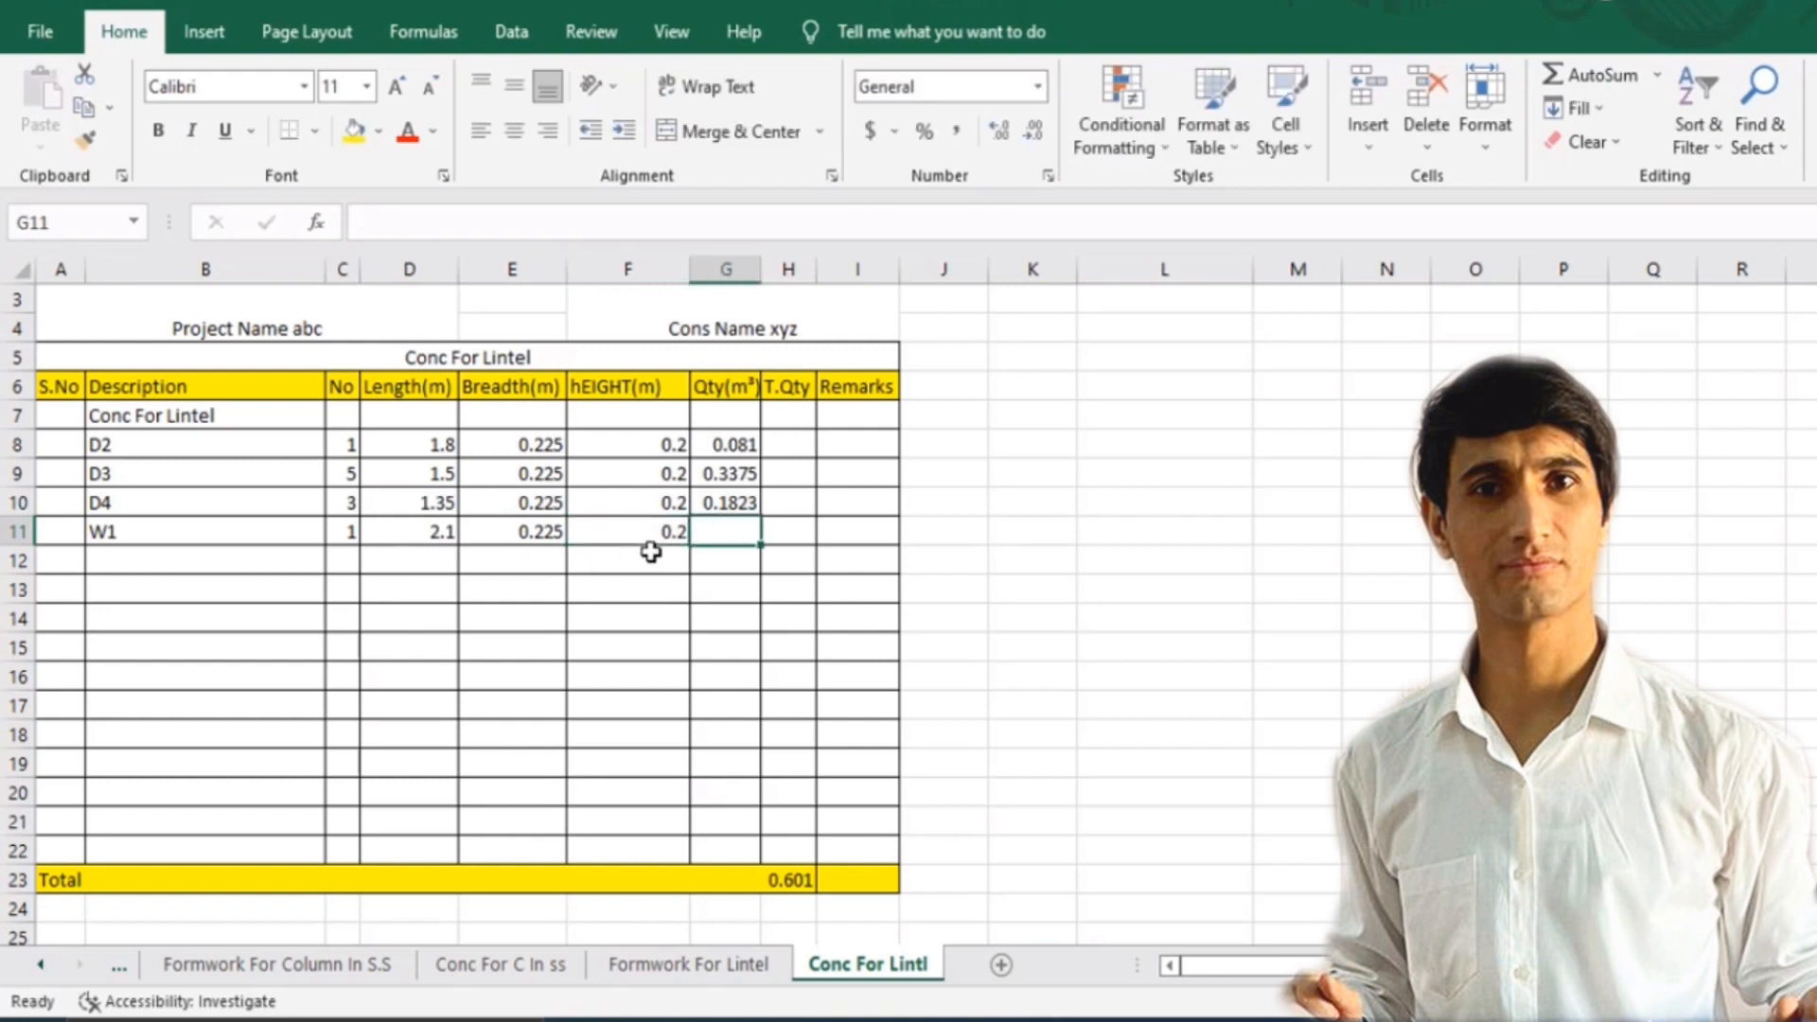
Copy the quantity formula from G10 down to G11 for the W1 lintel.
left_click(718, 503)
left_click_drag(760, 517, 723, 532)
left_click(697, 602)
left_click(152, 566)
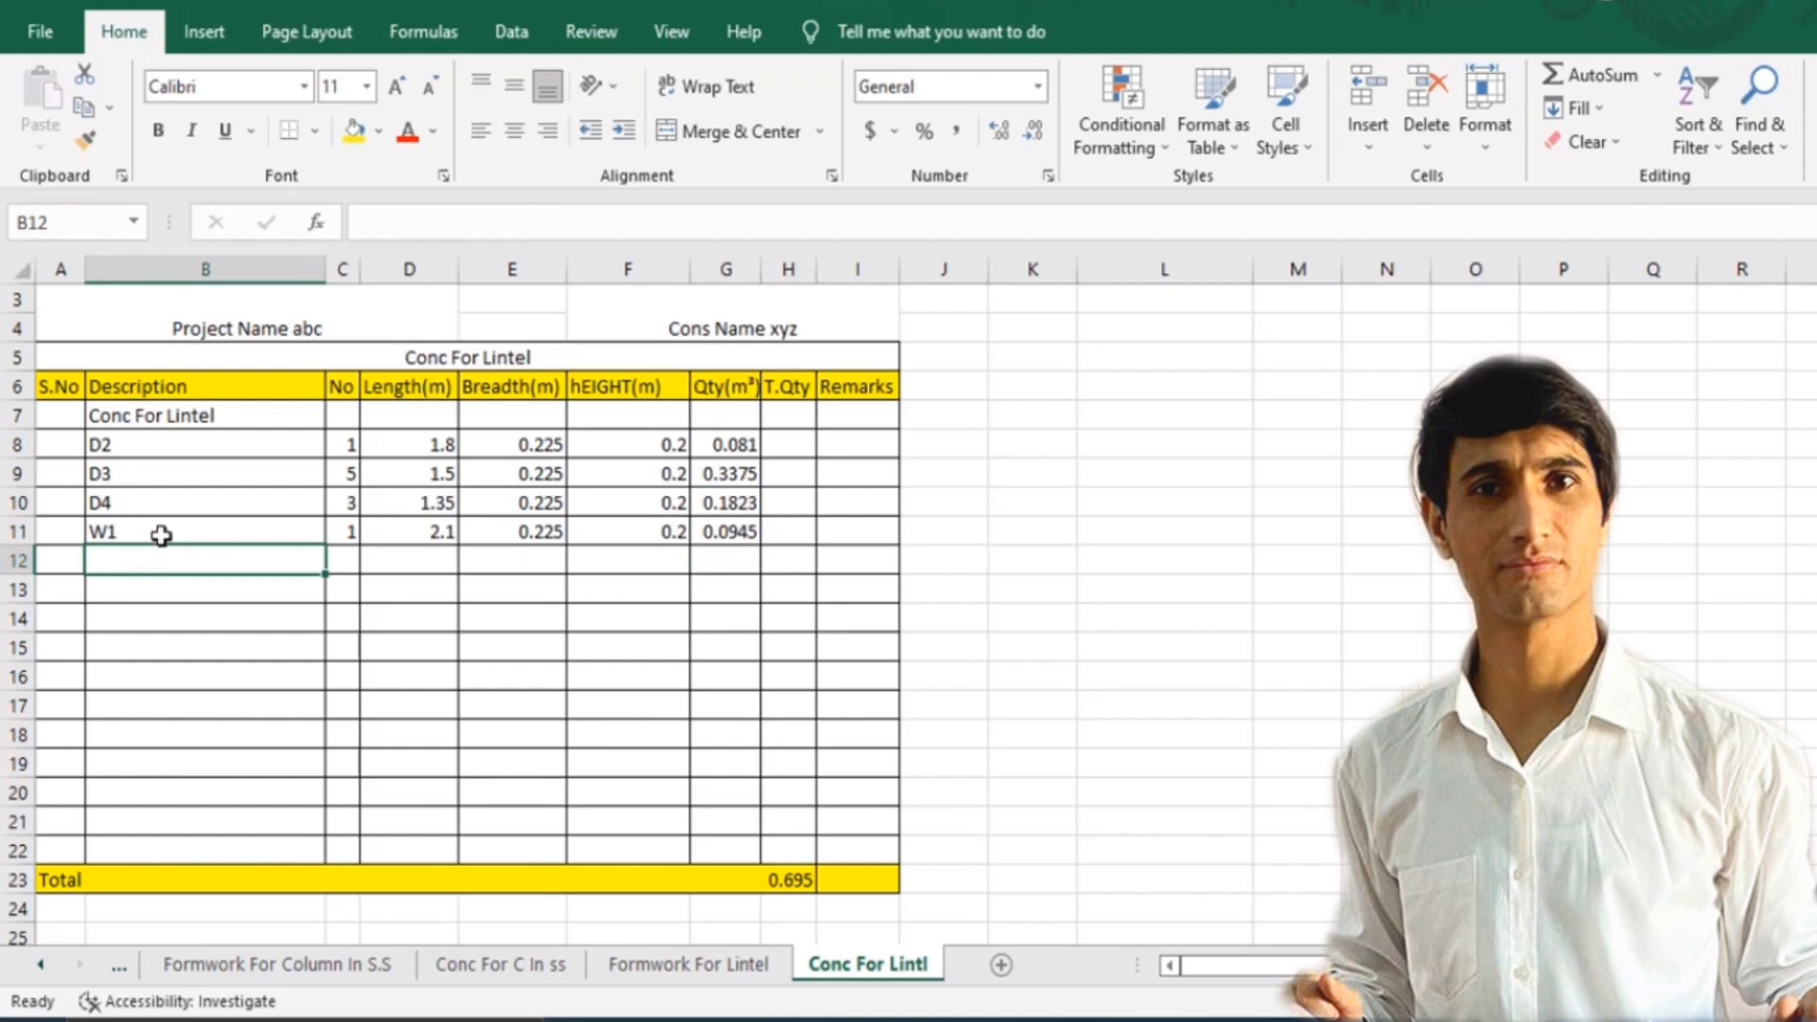
scroll(396, 507, "down", 1)
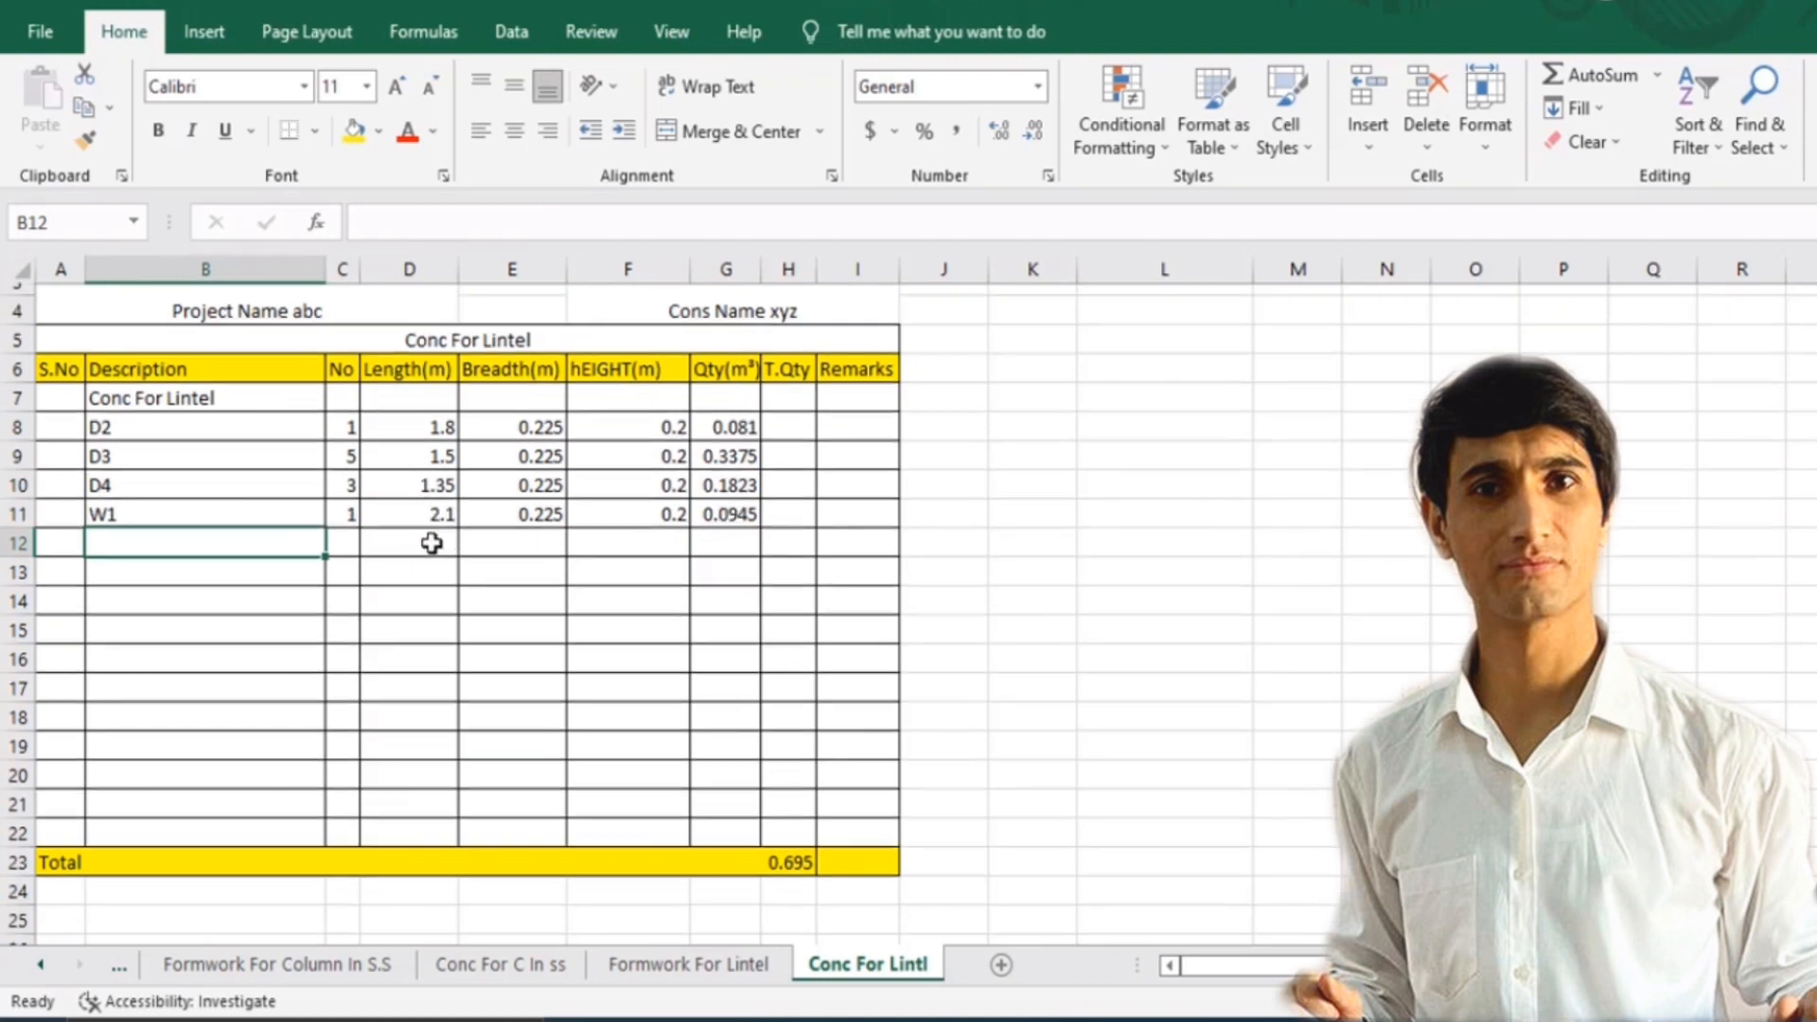
scroll(506, 563, "up", 1)
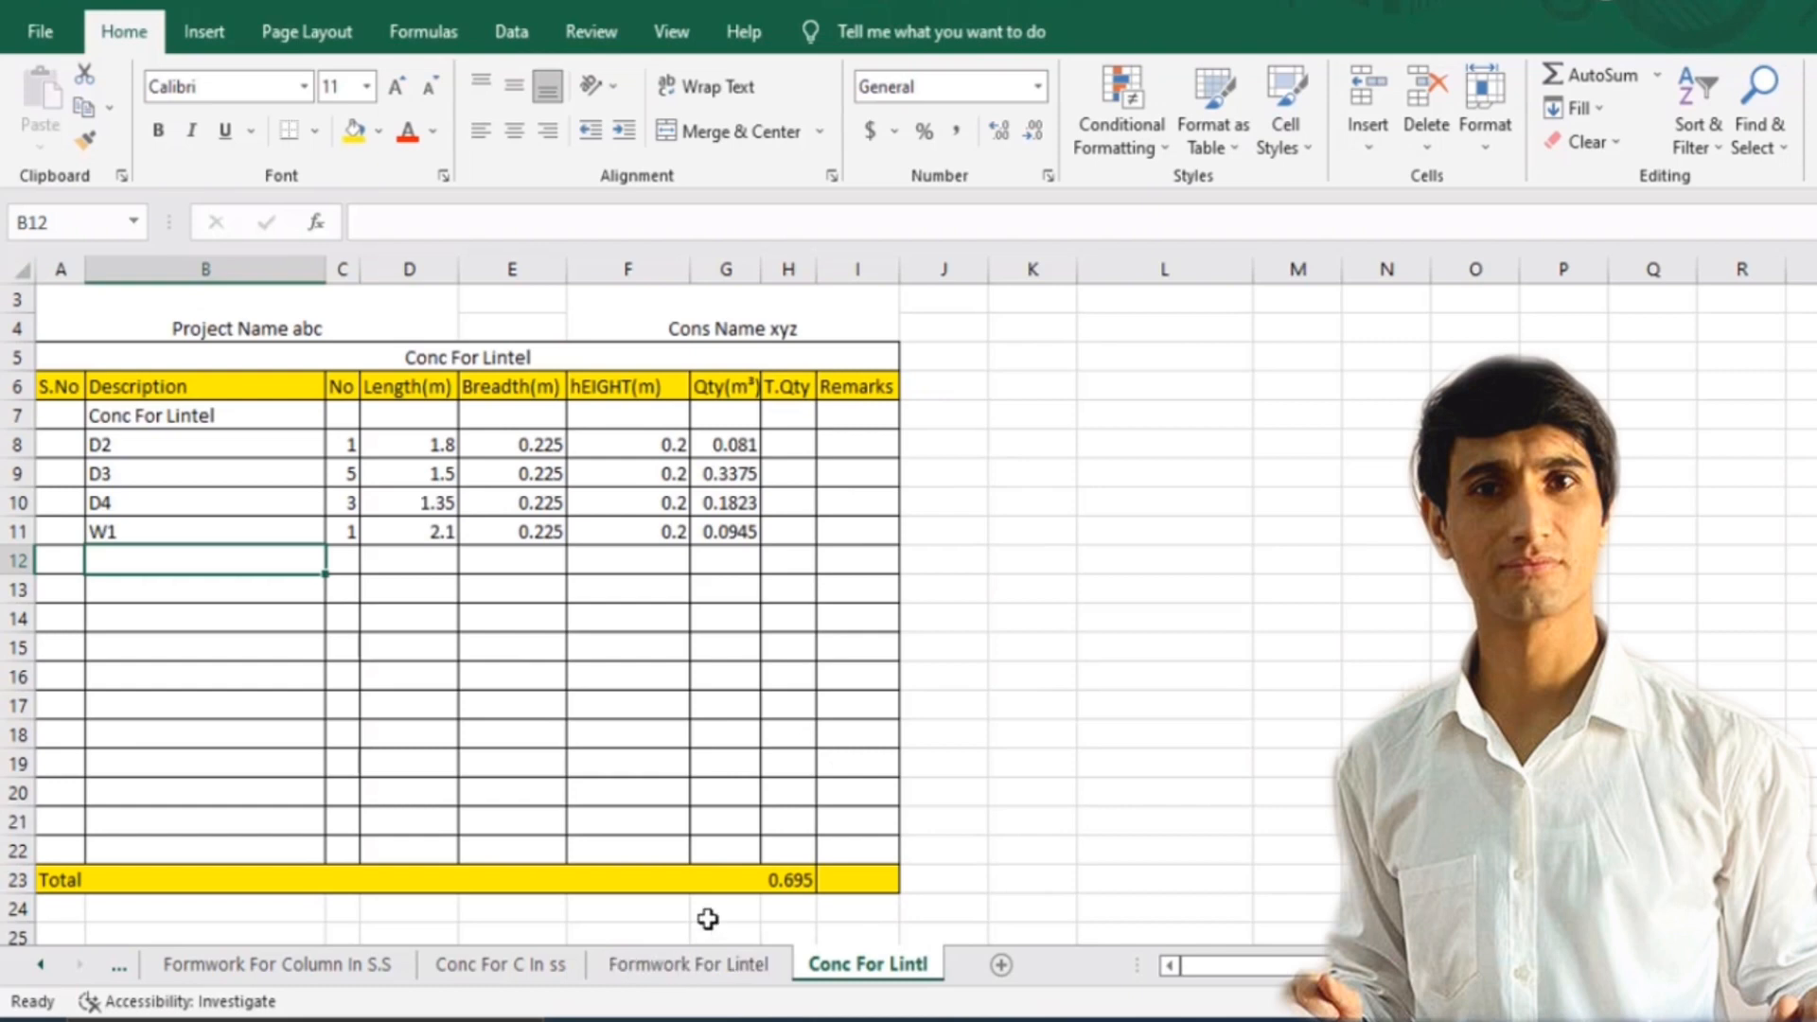
Save the workbook with the lintel concrete quantities.
left_click(39, 31)
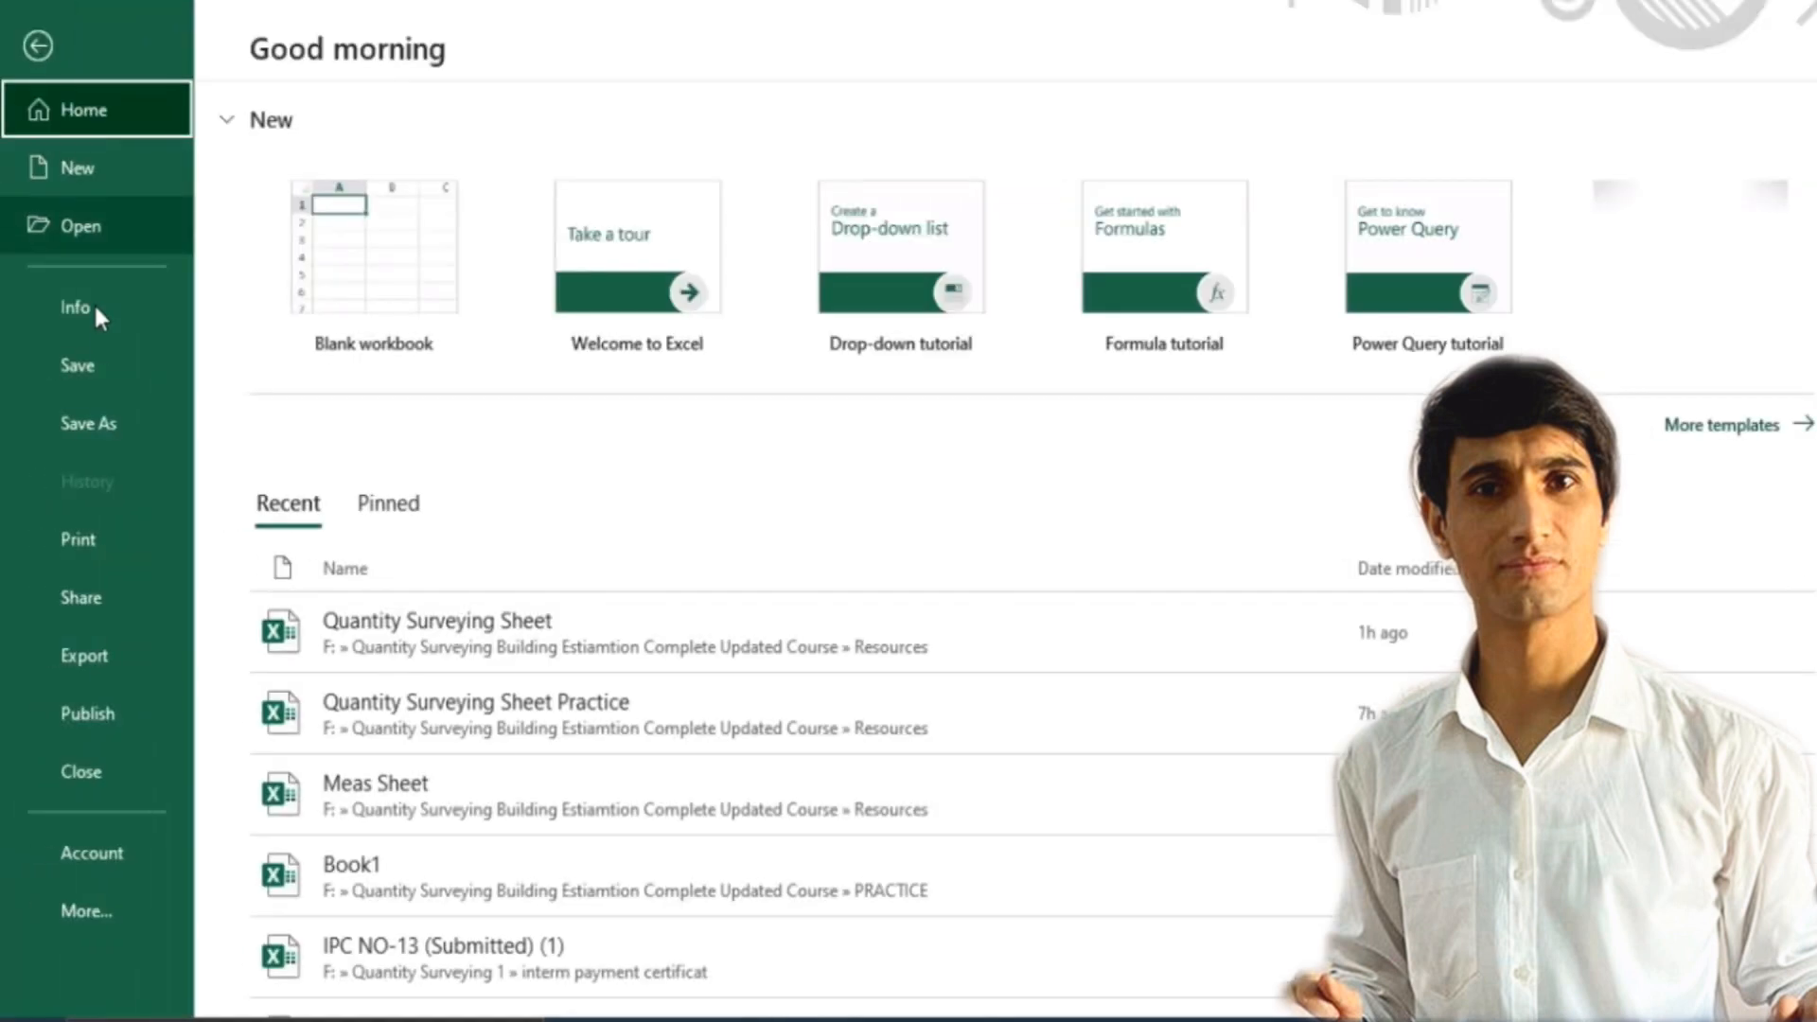
left_click(88, 350)
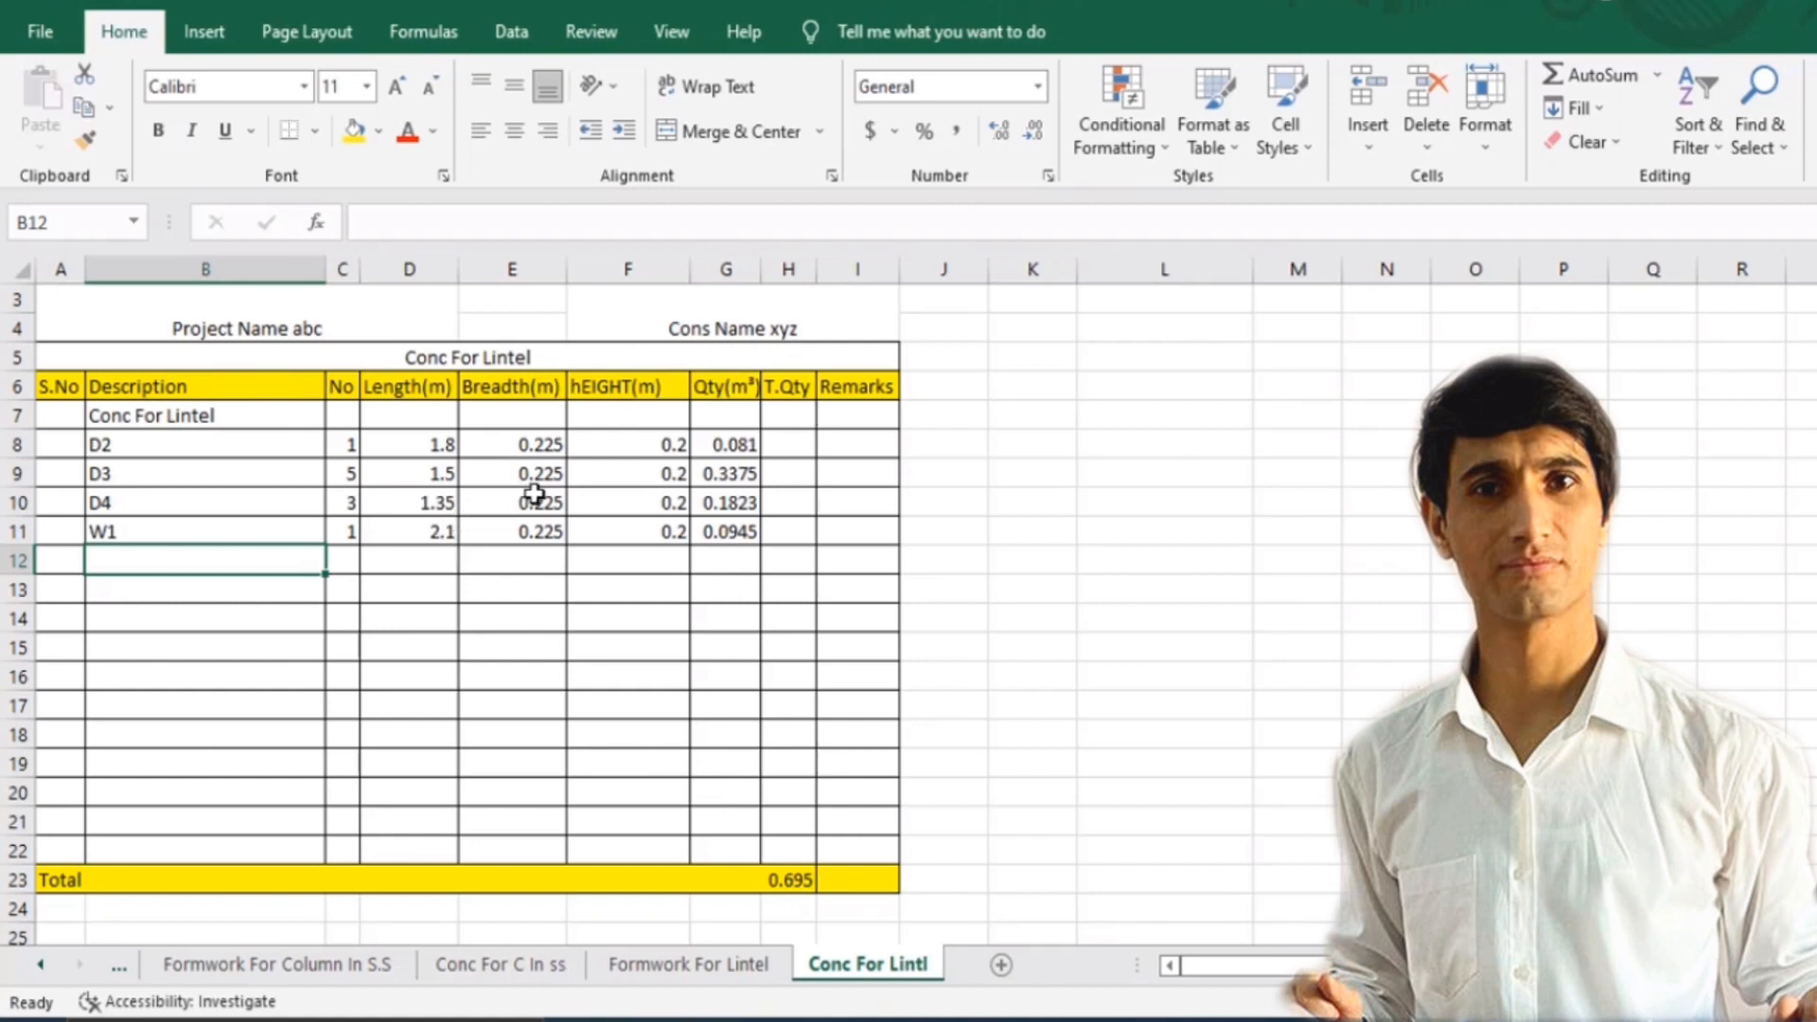
left_click(442, 589)
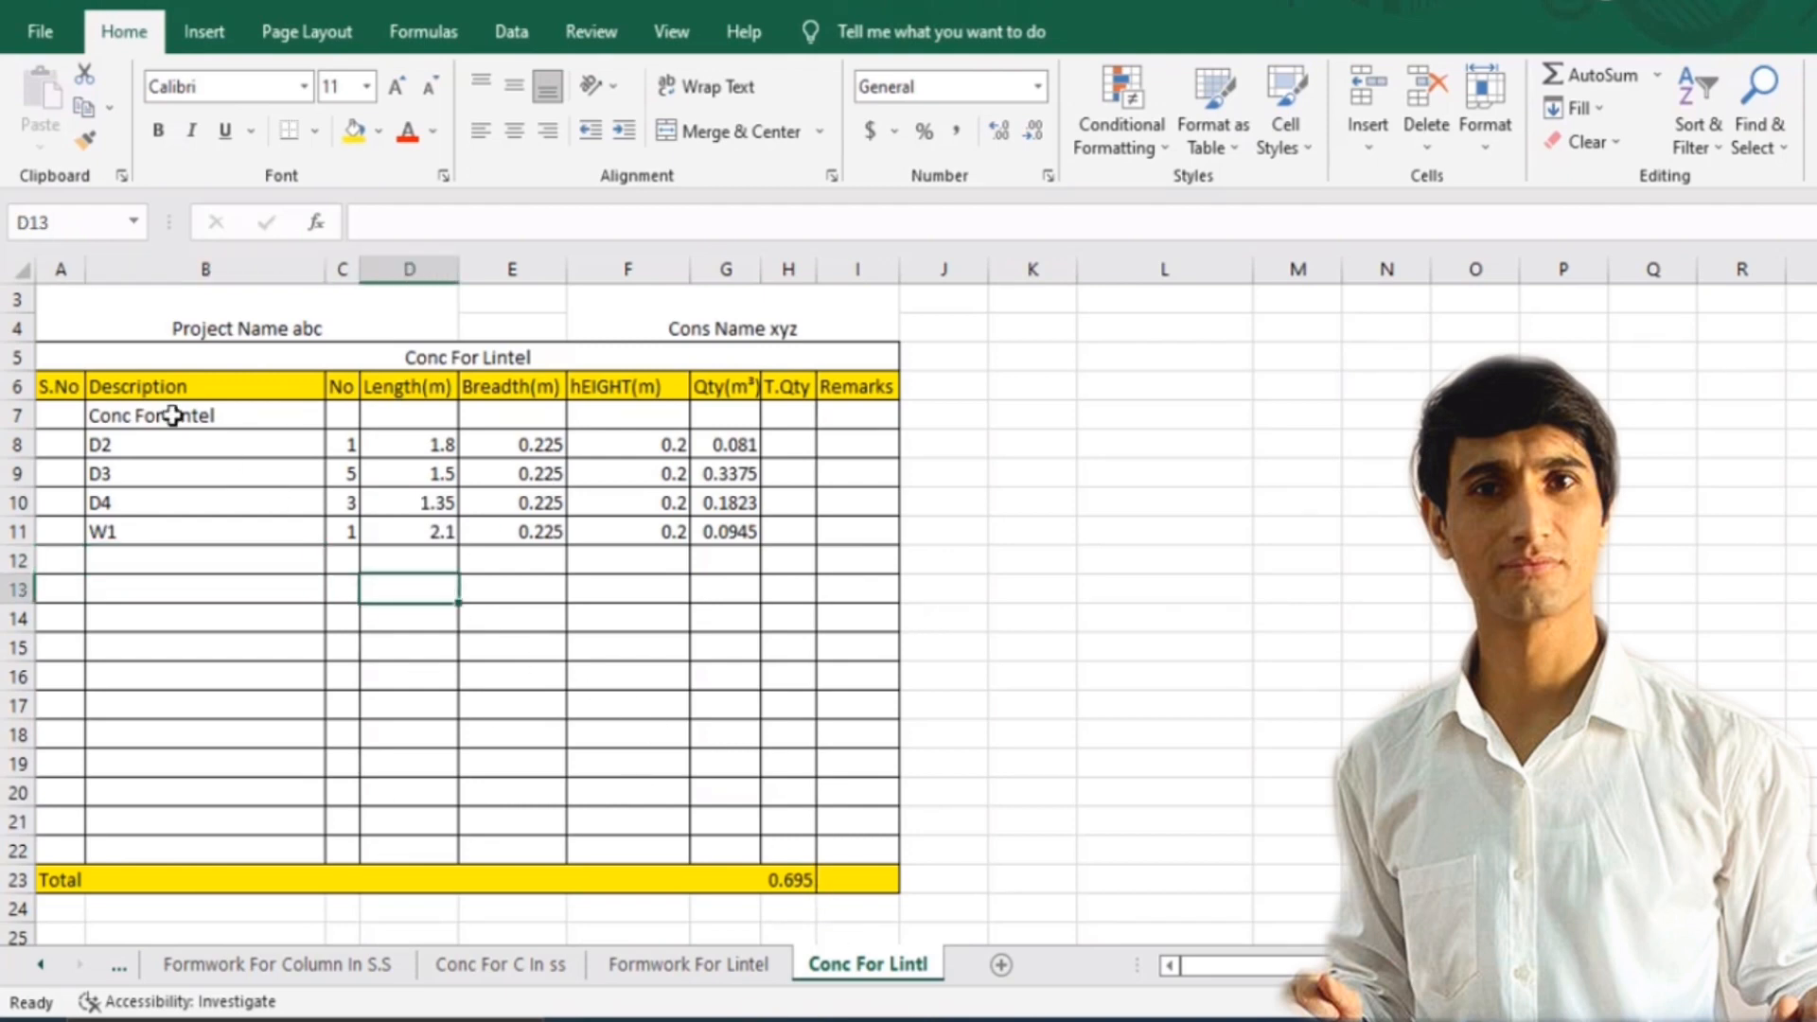
left_click(39, 31)
left_click(95, 356)
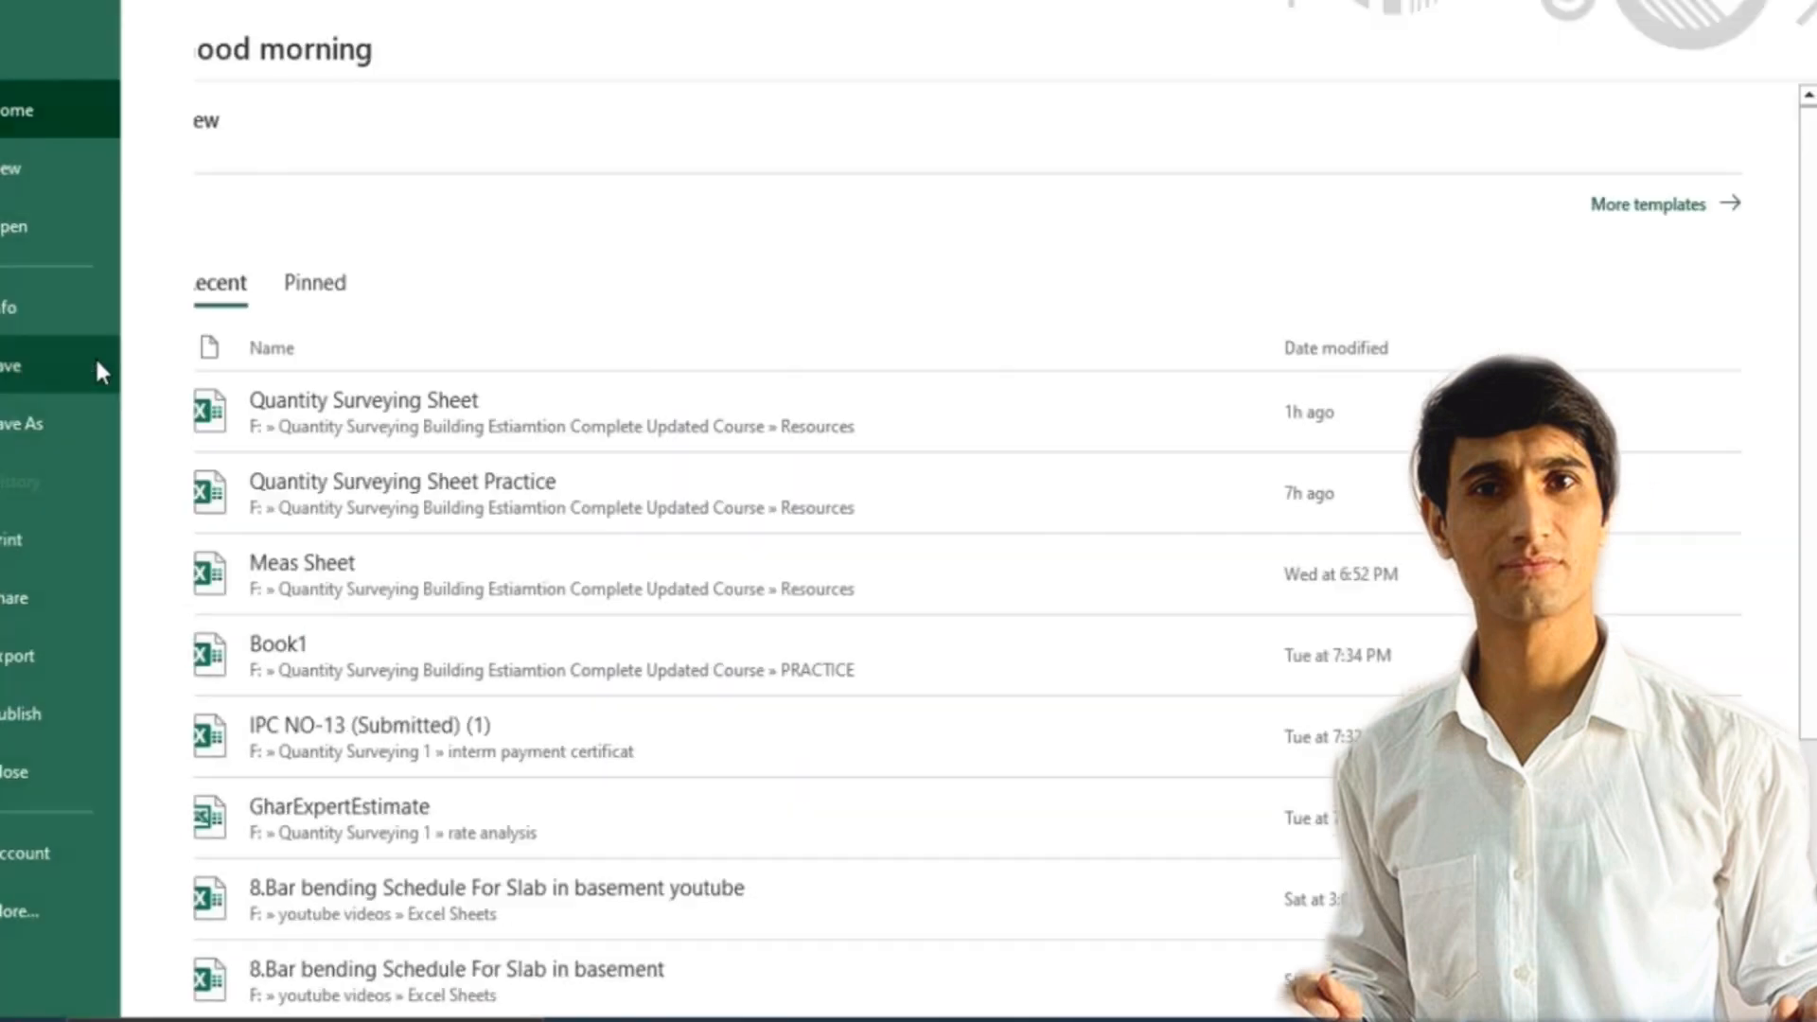